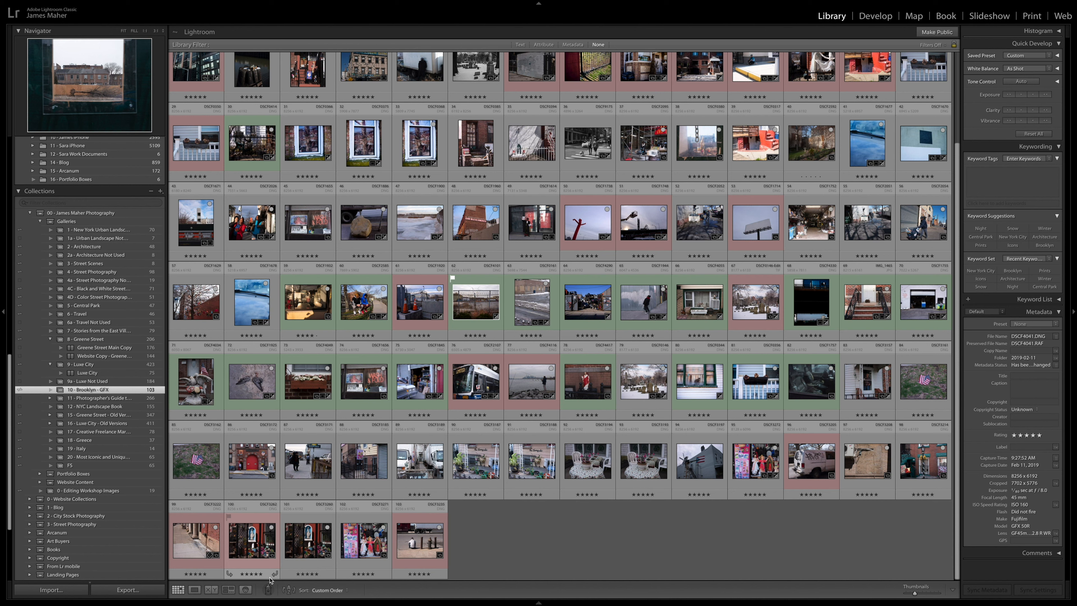
# - Compare the two statue-shrine photos at the end of the Brooklyn - GFX collection and open DSCF3260 in Develop
pyautogui.click(252, 549)
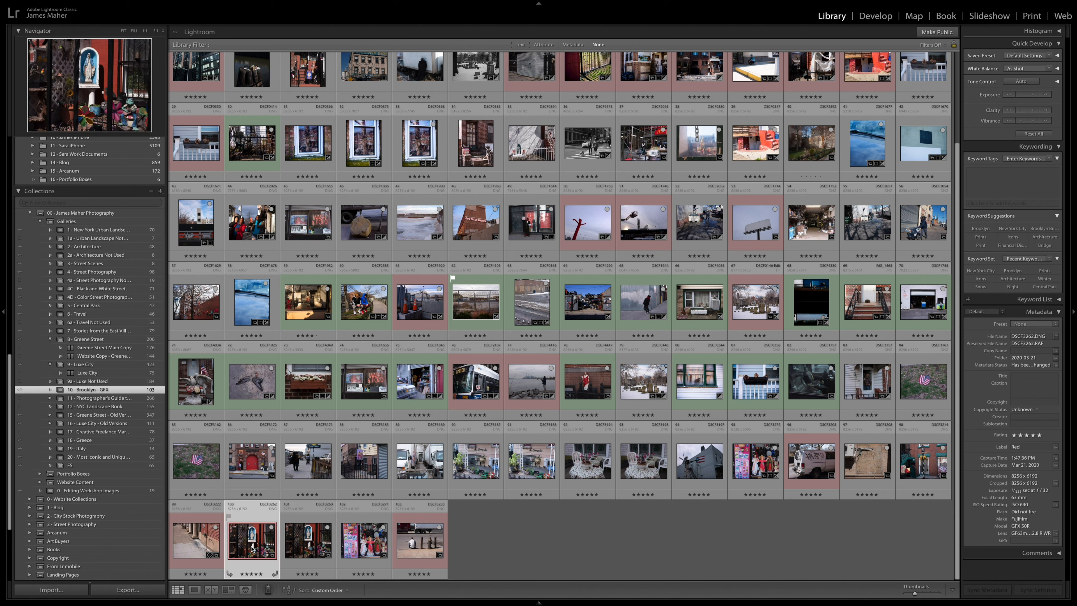
pyautogui.press('d')
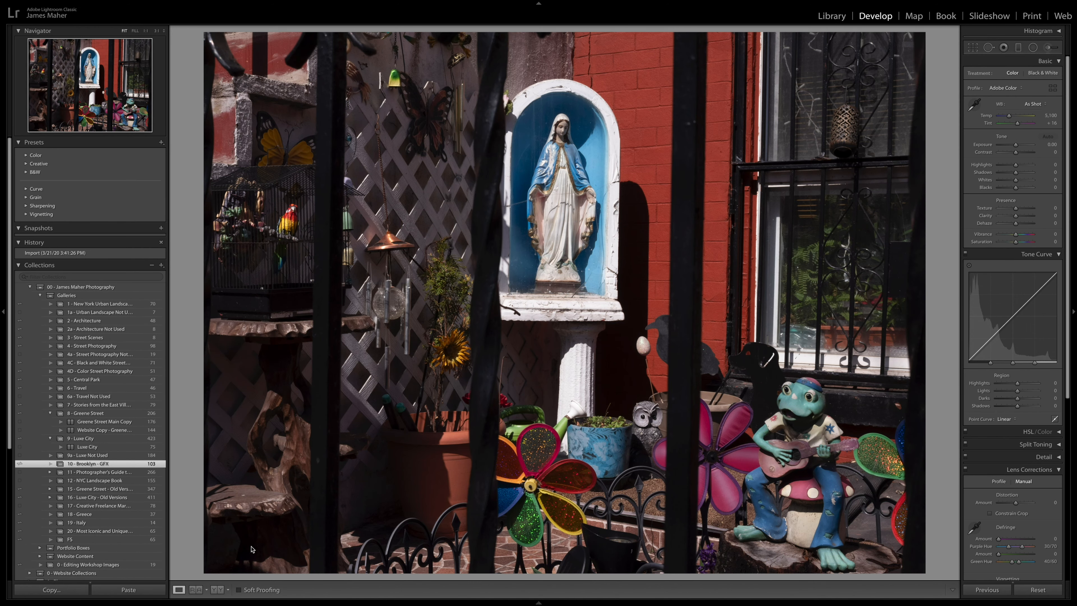
pyautogui.press('e')
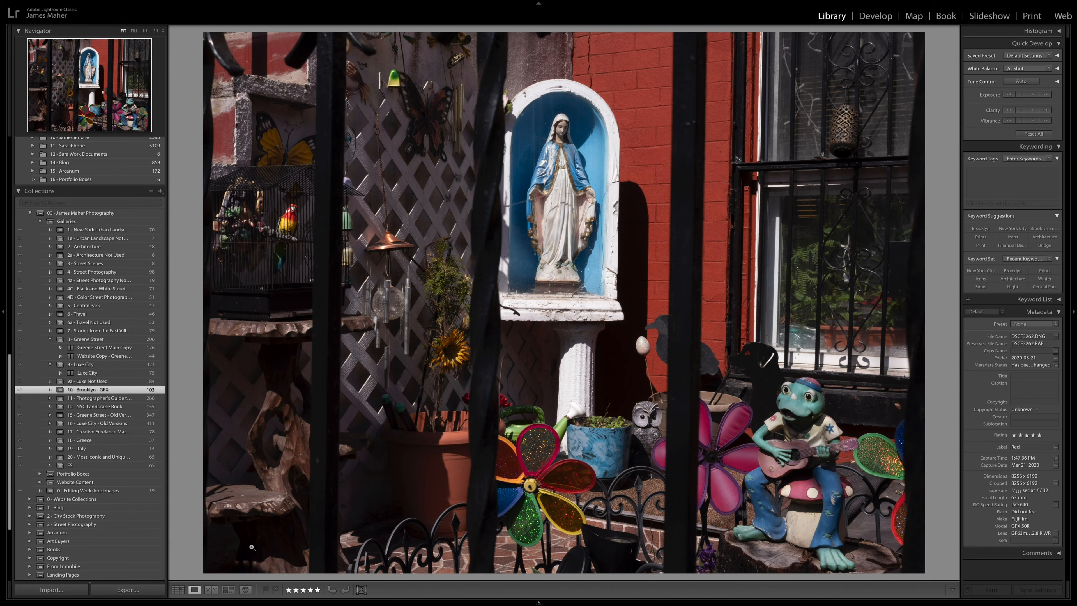
pyautogui.press('Right')
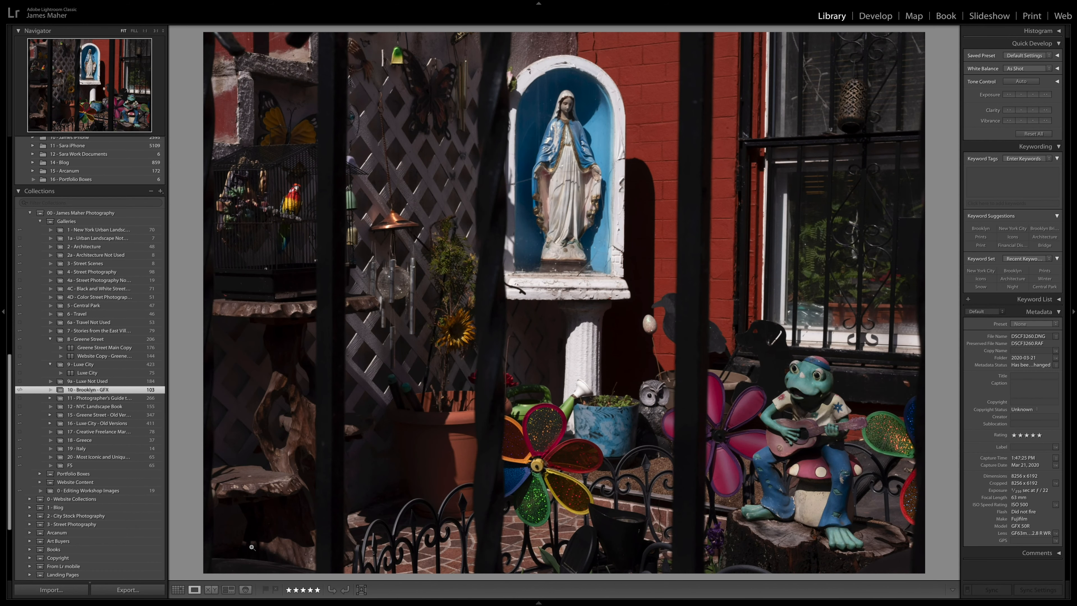
pyautogui.press('g')
pyautogui.press('e')
pyautogui.press('d')
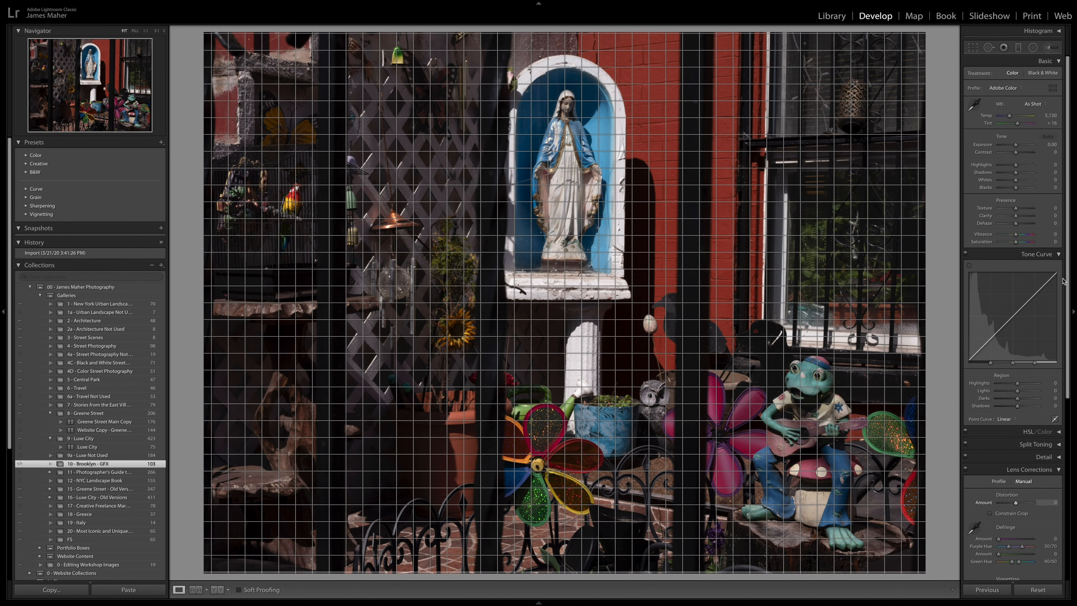
pyautogui.scroll(-8, 1064, 297)
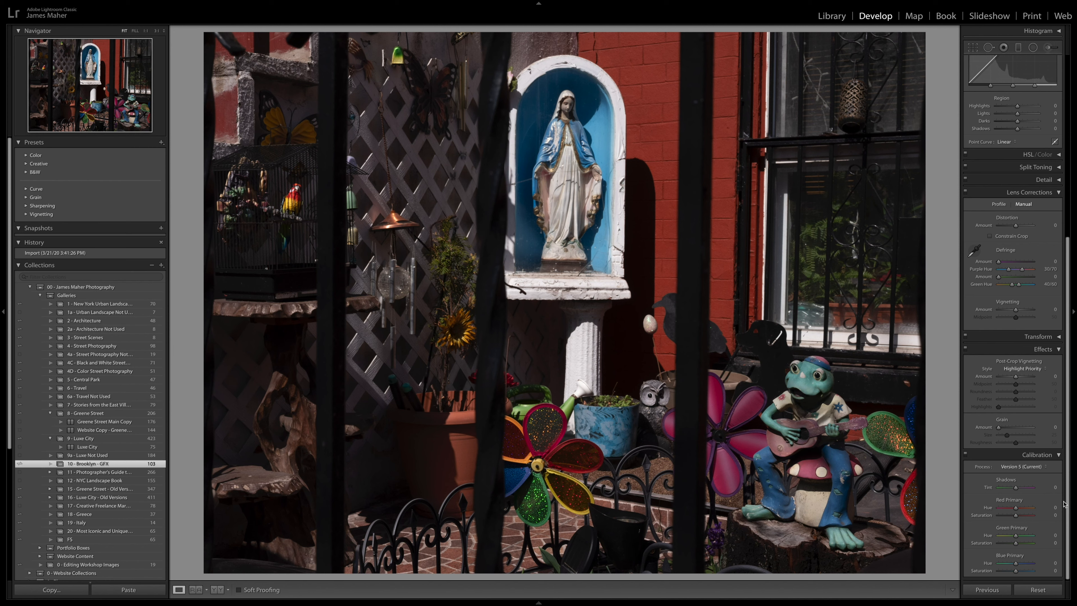
pyautogui.scroll(8, 1065, 487)
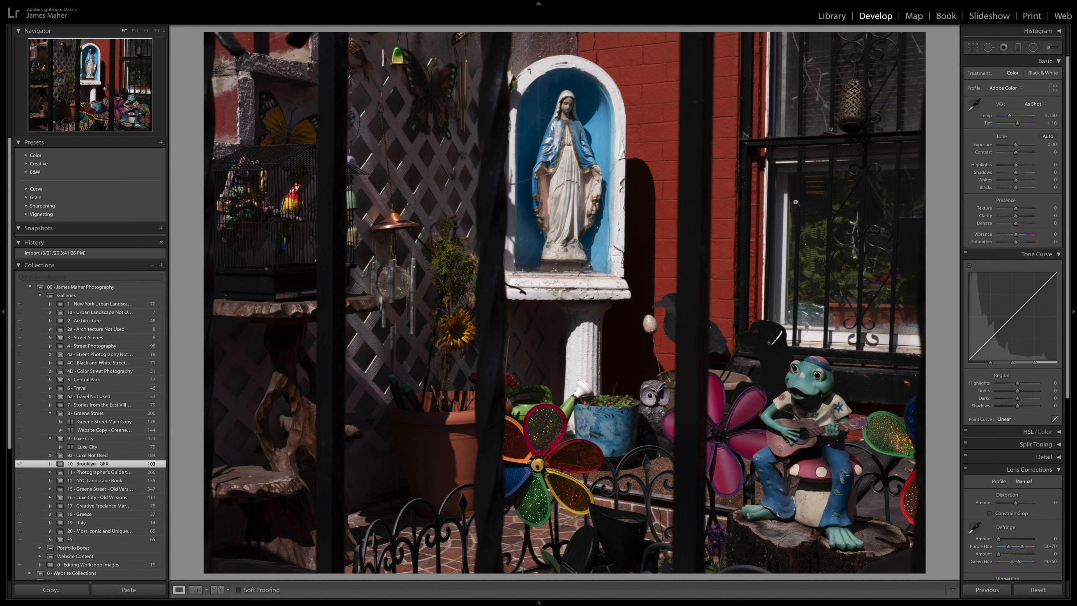
# - Try rotating the crop to an angle of 2.90, compare the photo with and without it, and undo the rotation
pyautogui.press('r')
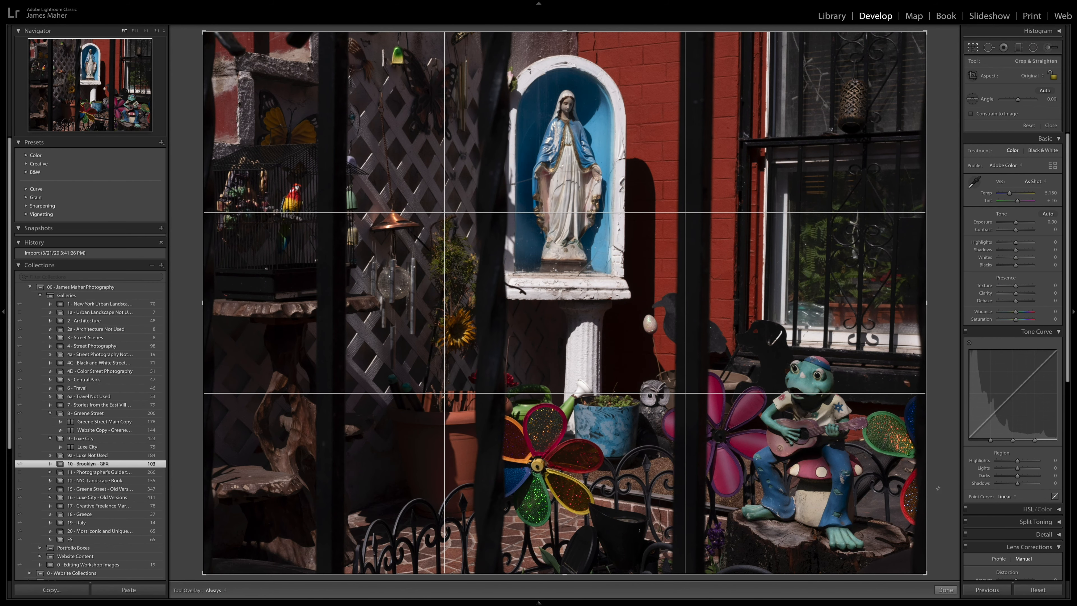
pyautogui.moveTo(928, 571); pyautogui.dragTo(859, 508)
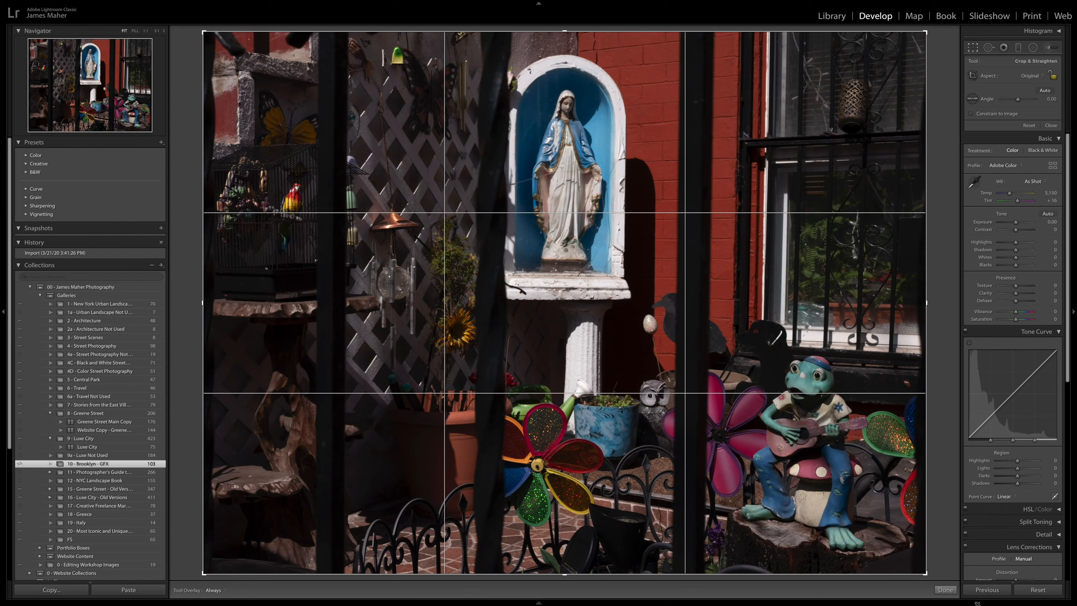
pyautogui.moveTo(938, 495); pyautogui.dragTo(928, 514)
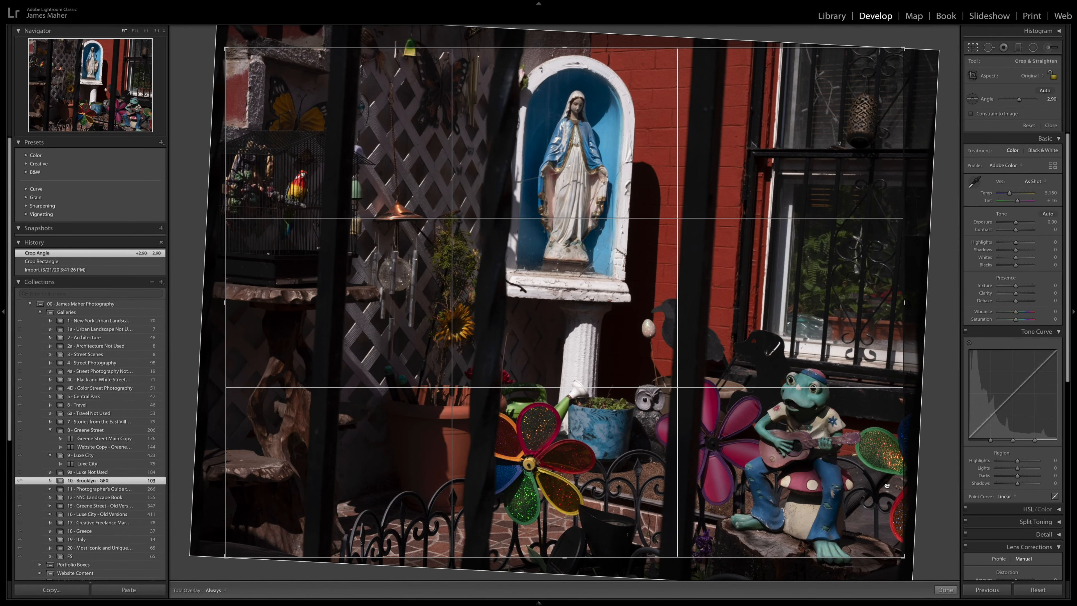
pyautogui.press('Return')
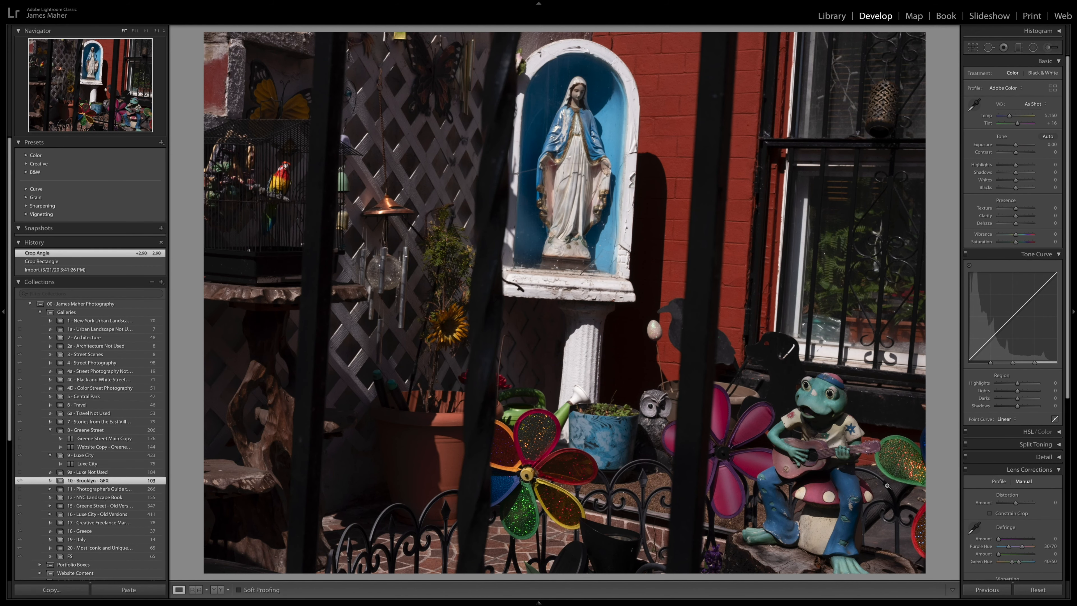
pyautogui.hotkey('ctrl', 'z')
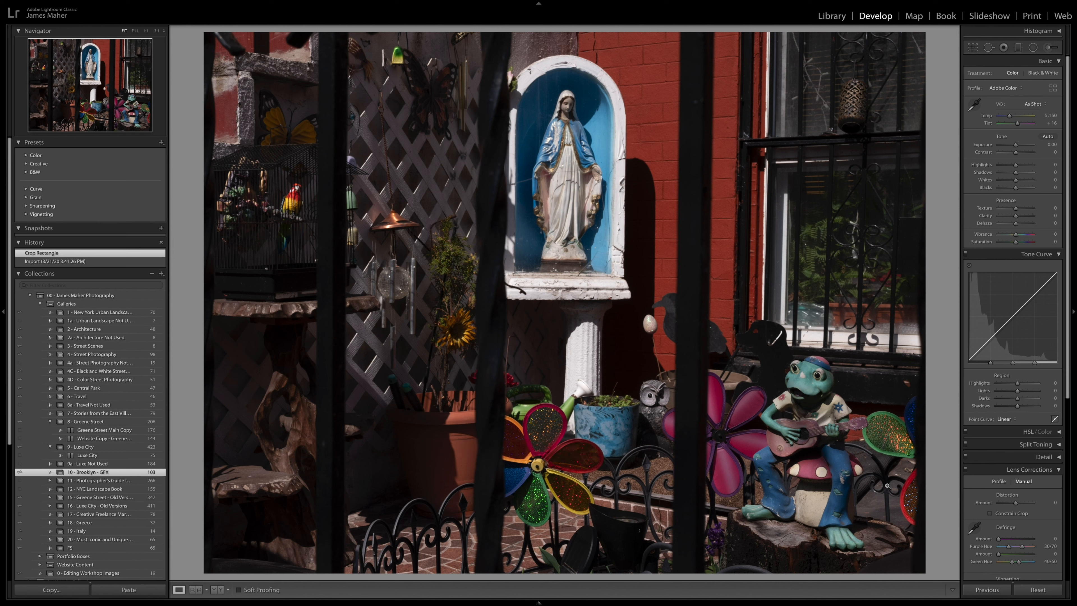
pyautogui.hotkey('ctrl', 'shift', 'z')
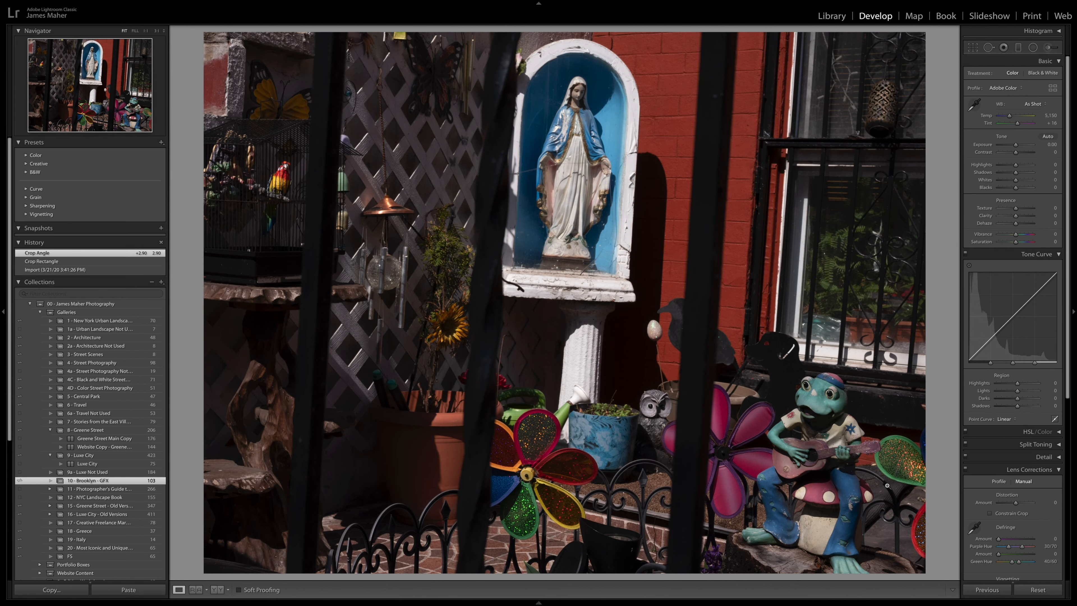
pyautogui.hotkey('ctrl', 'z')
pyautogui.hotkey('ctrl', 'shift', 'z')
pyautogui.hotkey('ctrl', 'z')
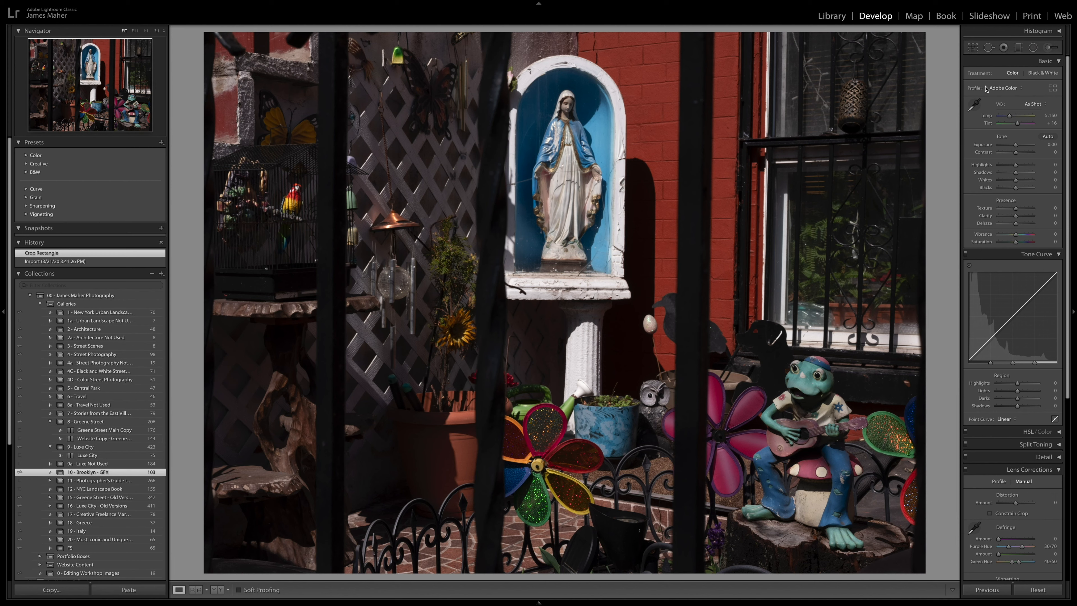
# - Preview the photo in black and white and return it to color
pyautogui.press('v')
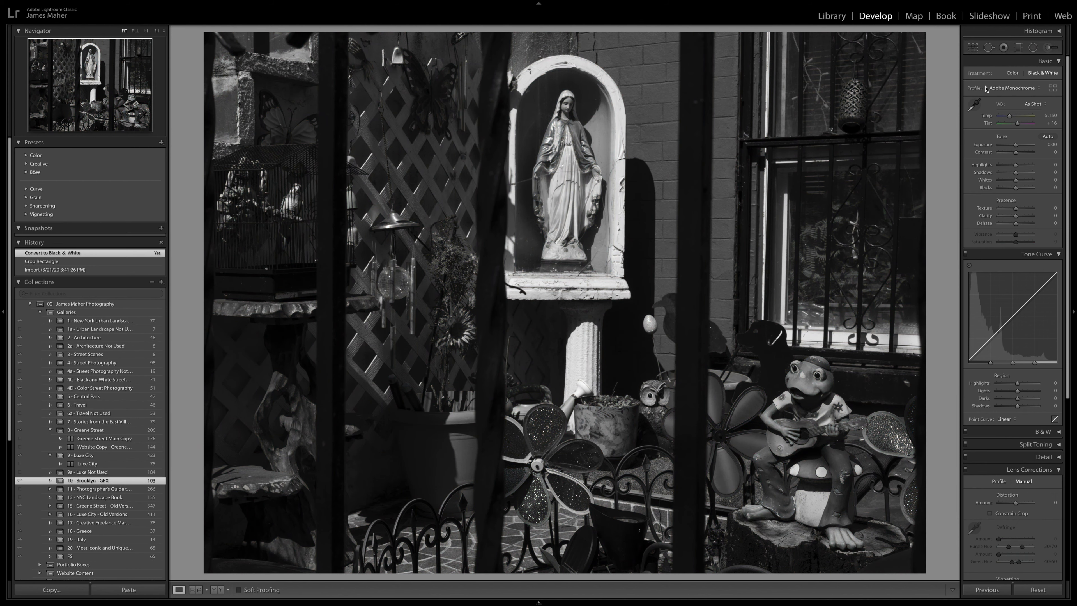
pyautogui.press('v')
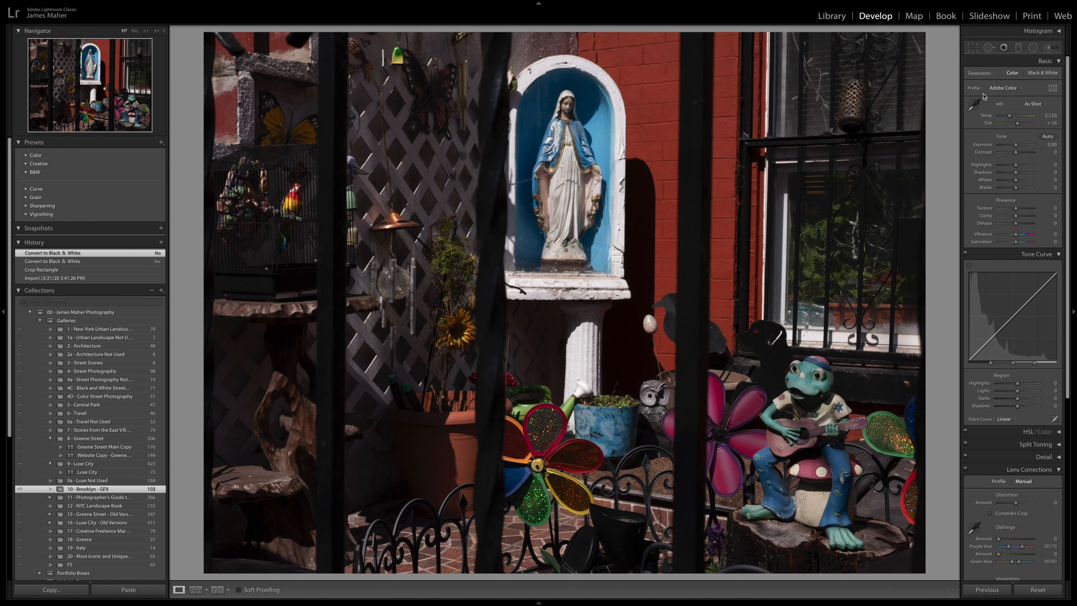
# - Browse the Camera Matching profiles and apply Camera ASTIA/Soft to the photo
pyautogui.click(1007, 88)
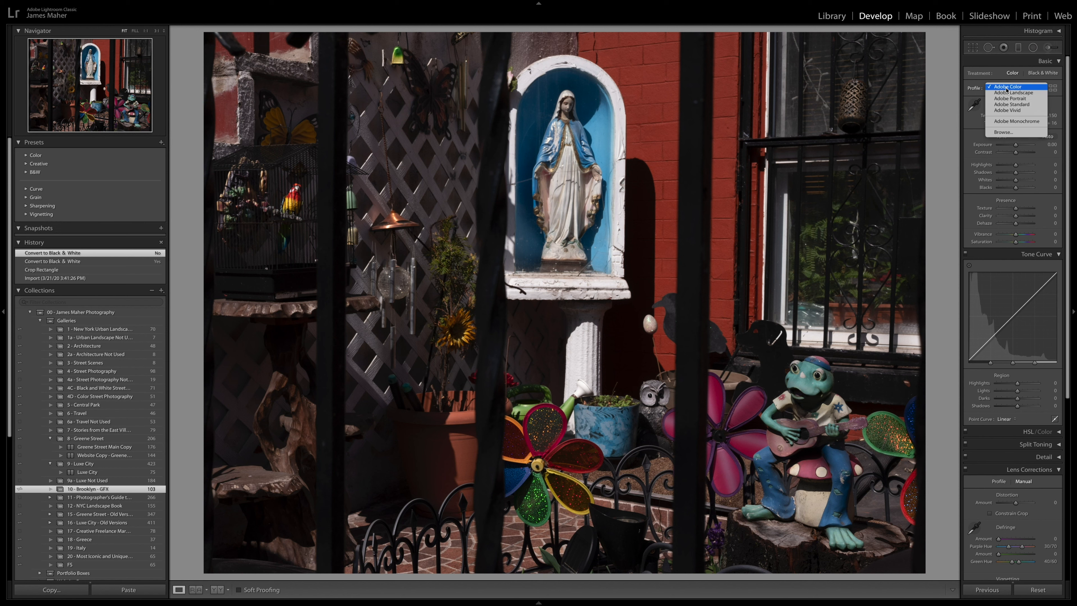
pyautogui.click(1004, 133)
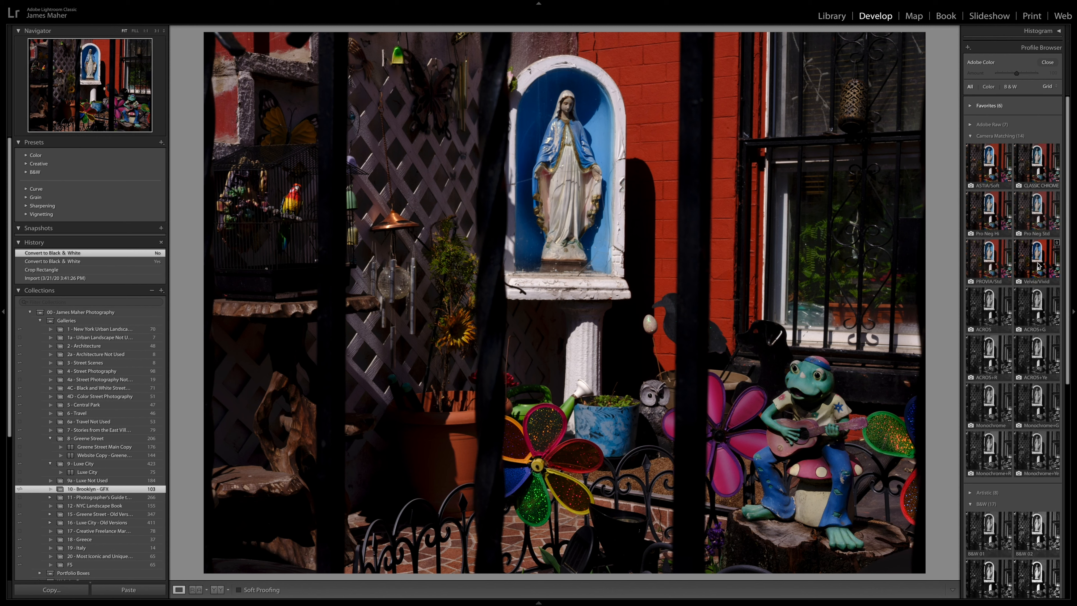
pyautogui.click(985, 264)
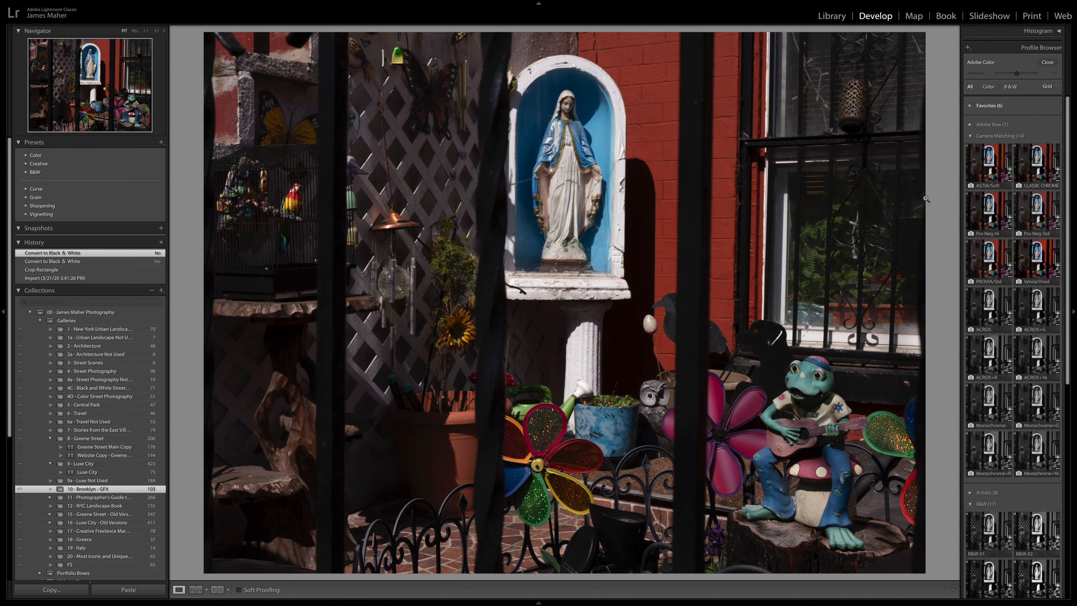
pyautogui.click(984, 166)
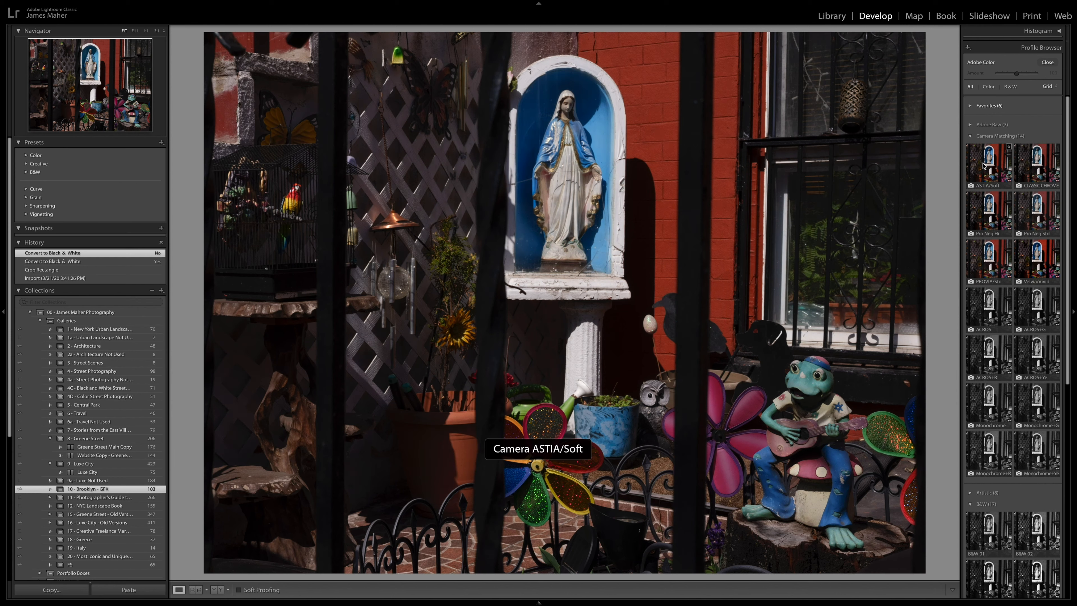
pyautogui.click(983, 261)
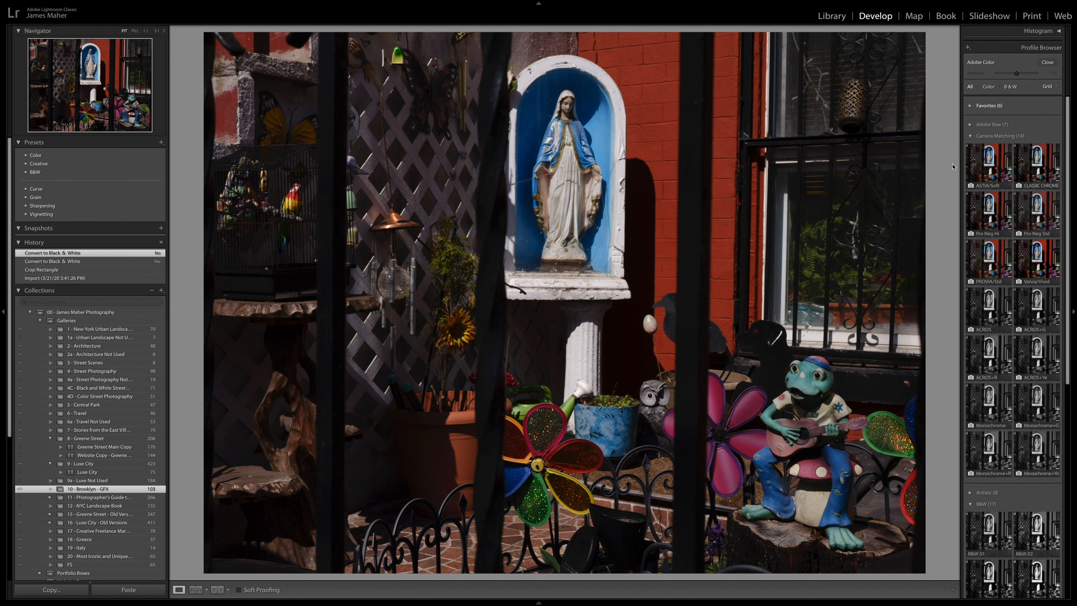
pyautogui.click(995, 170)
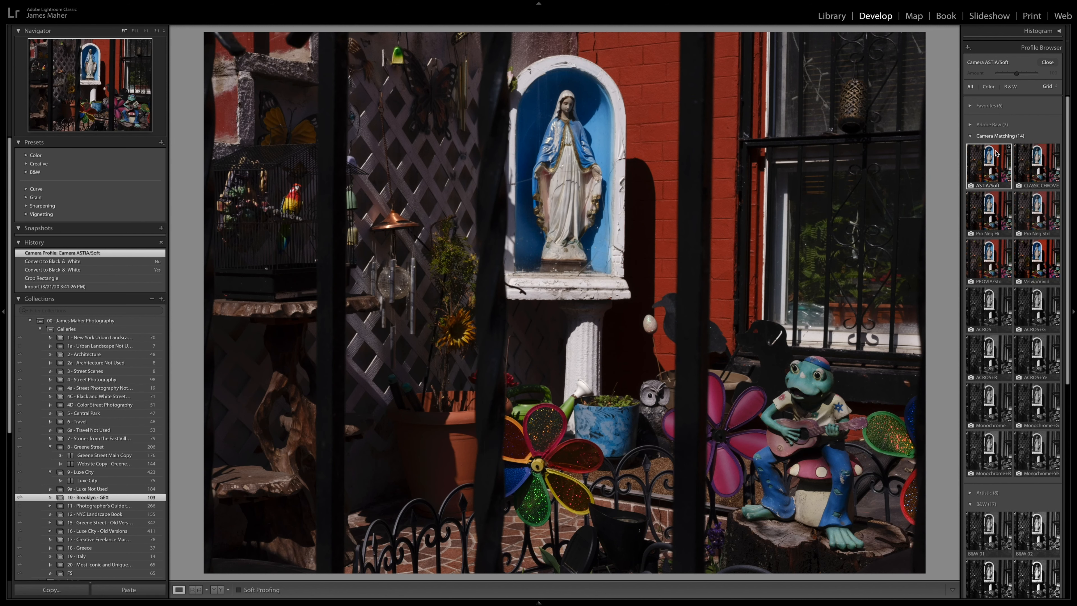
pyautogui.click(1048, 63)
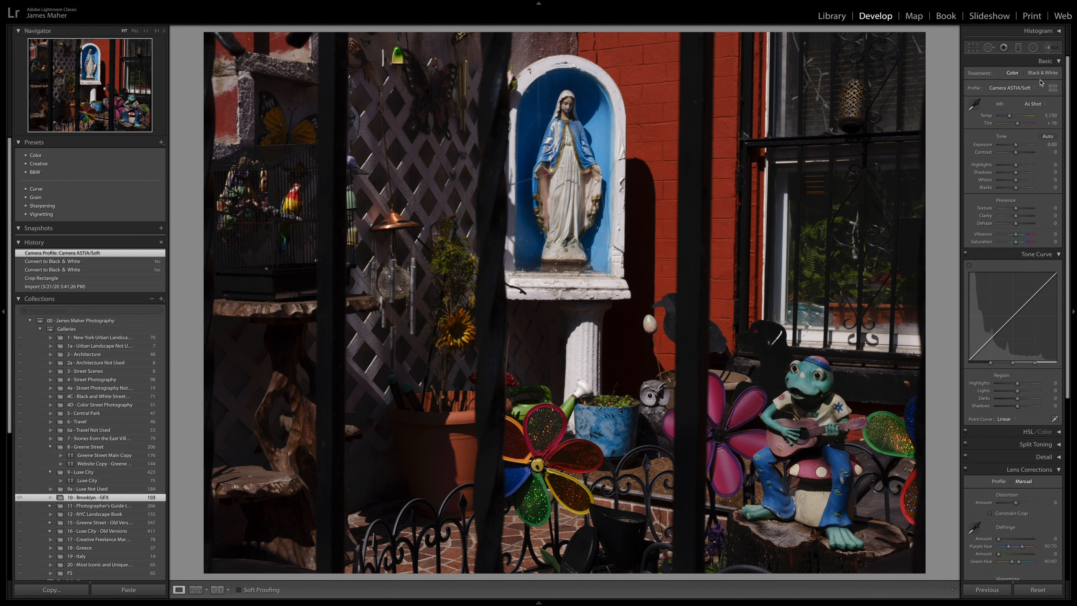
# - Look through the white balance presets, try out the temperature and tint adjustments, and restore the as-shot white balance
pyautogui.click(1036, 105)
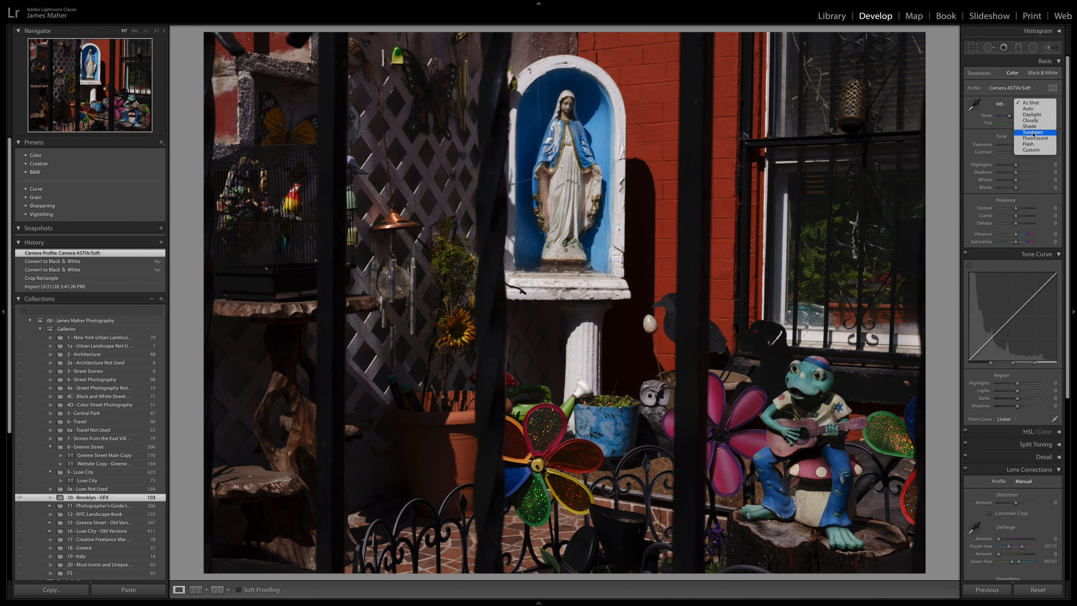
pyautogui.click(992, 104)
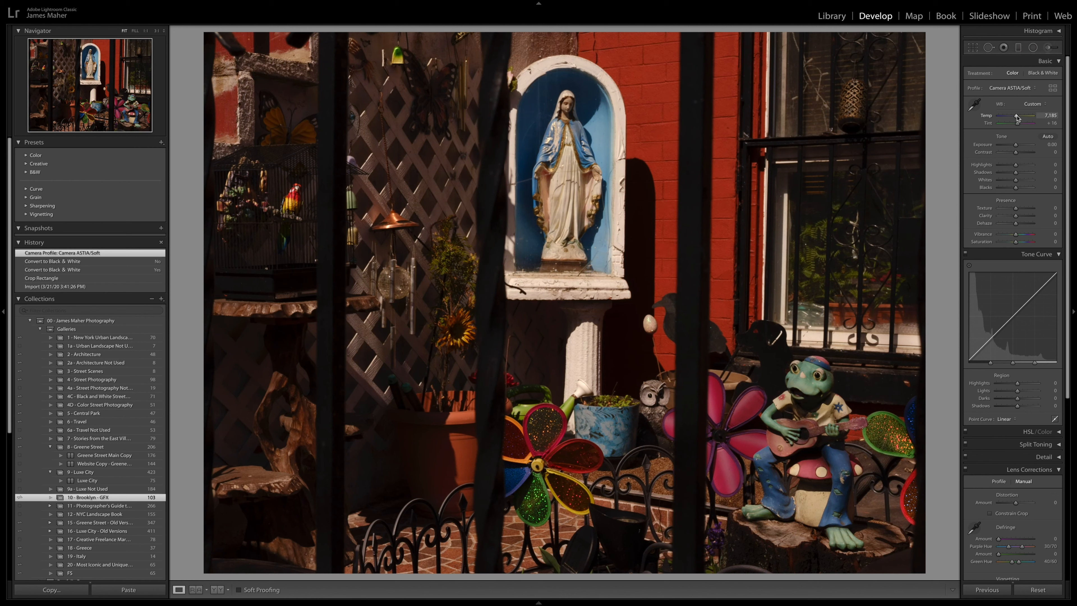
pyautogui.moveTo(1006, 119); pyautogui.dragTo(1006, 119)
pyautogui.hotkey('ctrl', 'z')
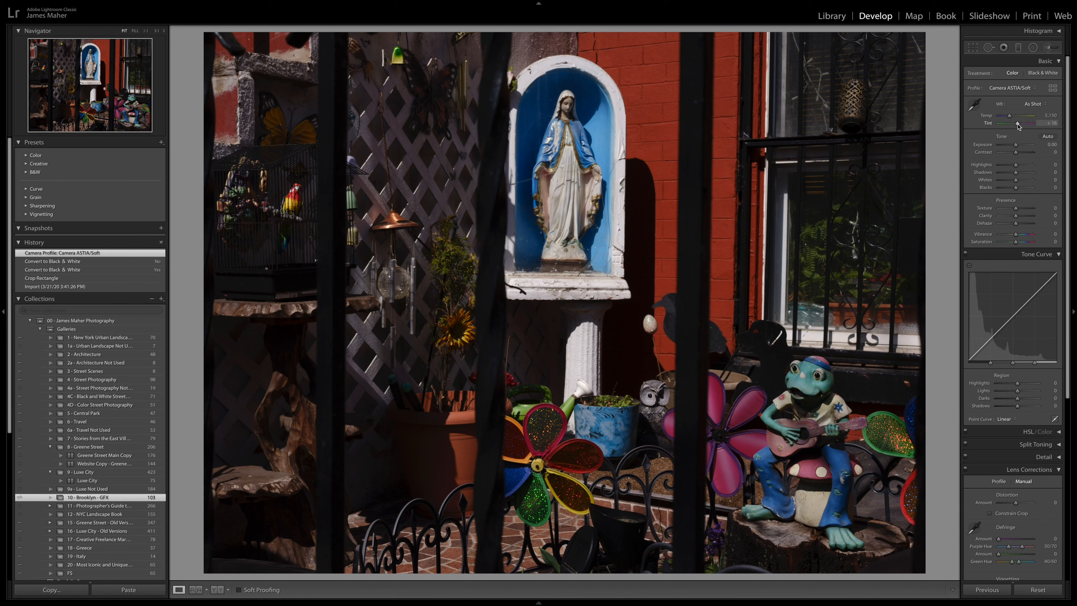
pyautogui.moveTo(1021, 126); pyautogui.dragTo(1017, 127)
pyautogui.hotkey('ctrl', 'z')
# - Try a temperature of 5,580, compare it repeatedly with the as-shot white balance, and undo it
pyautogui.moveTo(1010, 115); pyautogui.dragTo(1011, 115)
pyautogui.moveTo(1011, 117); pyautogui.dragTo(1011, 116)
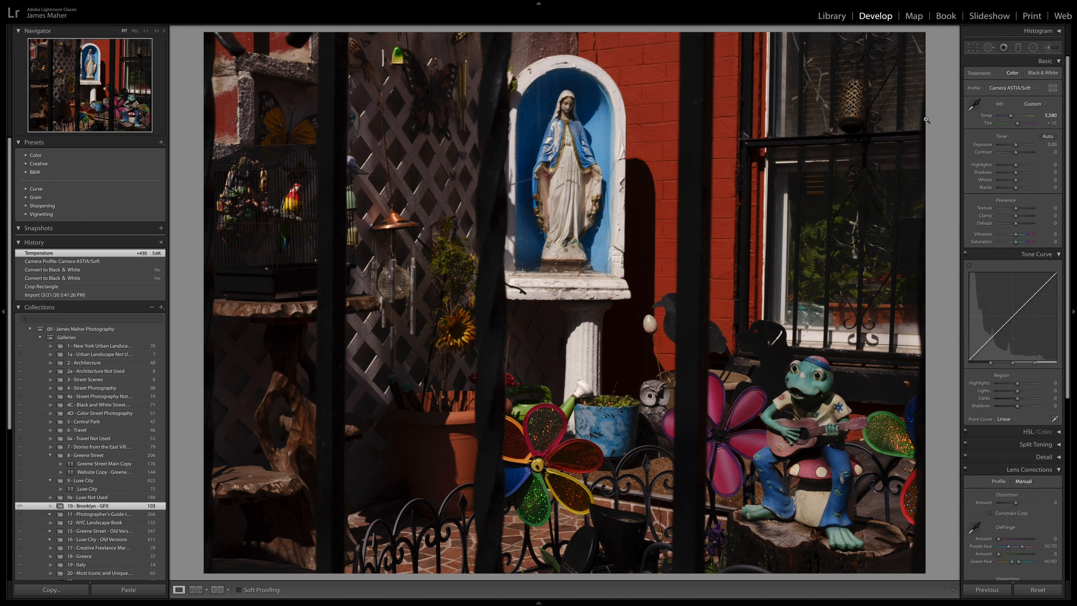
pyautogui.hotkey('ctrl', 'z')
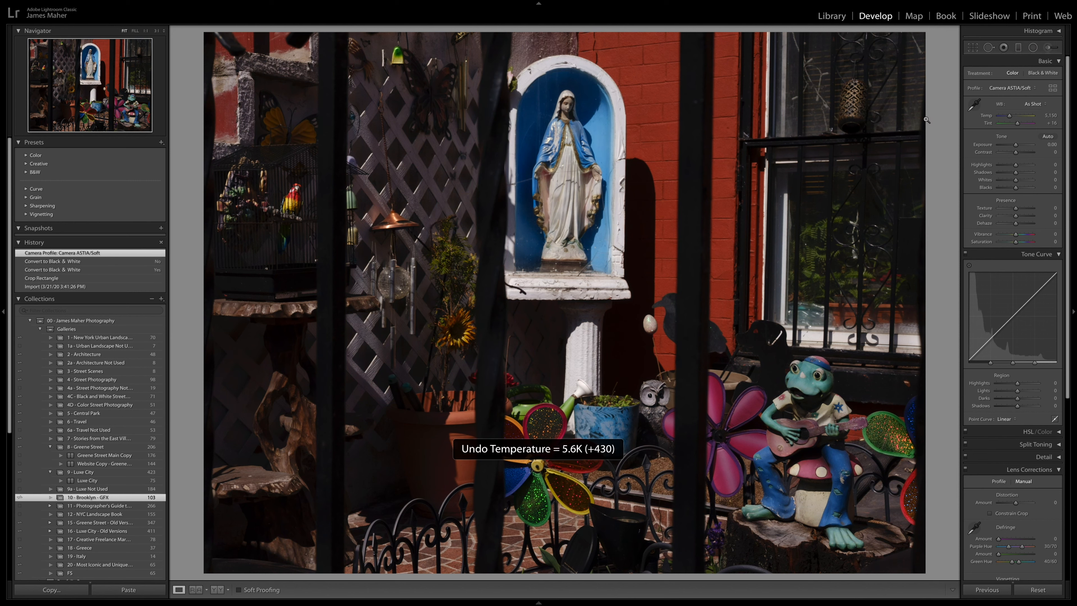
pyautogui.hotkey('ctrl', 'y')
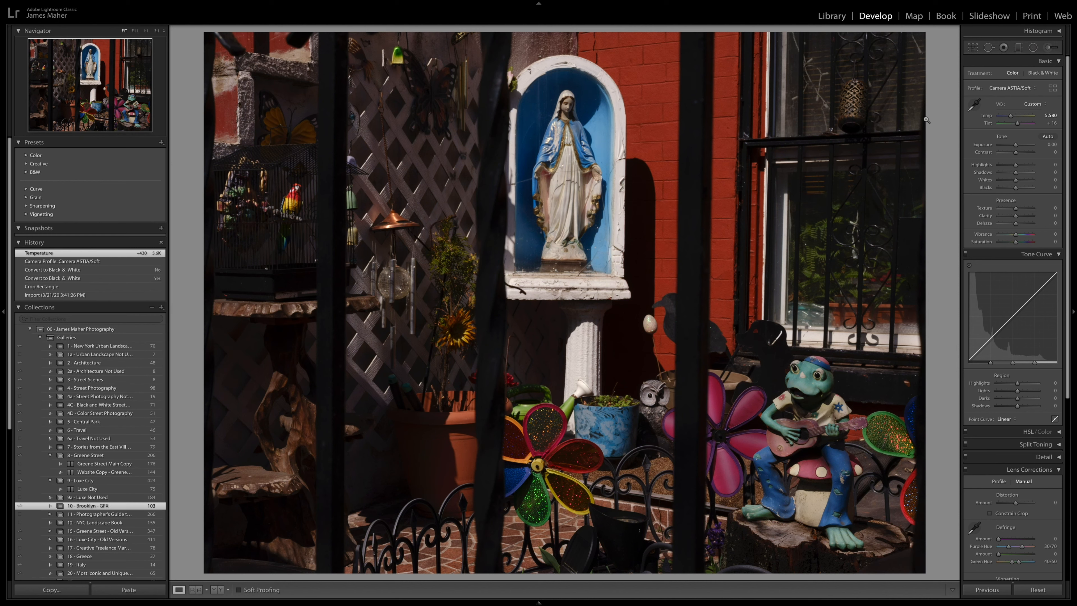
pyautogui.hotkey('ctrl', 'z')
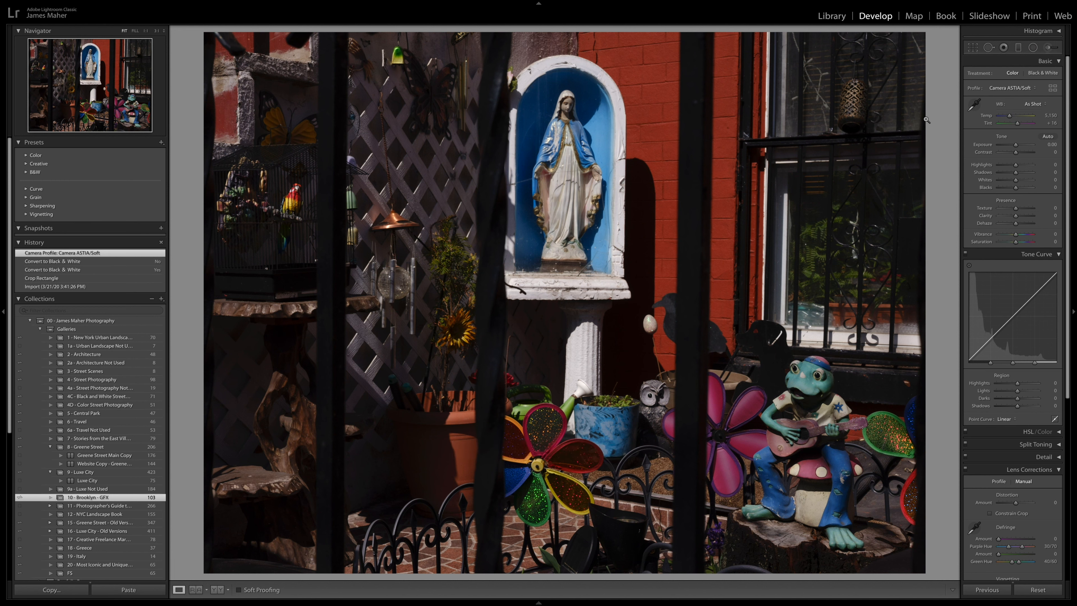
pyautogui.hotkey('ctrl', 'y')
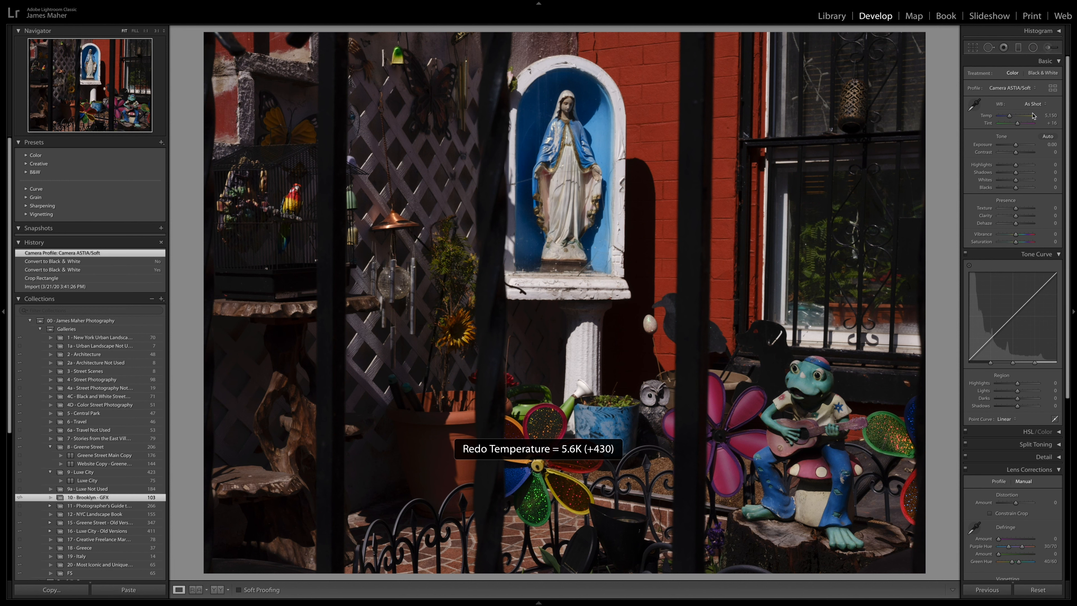
pyautogui.hotkey('ctrl', 'z')
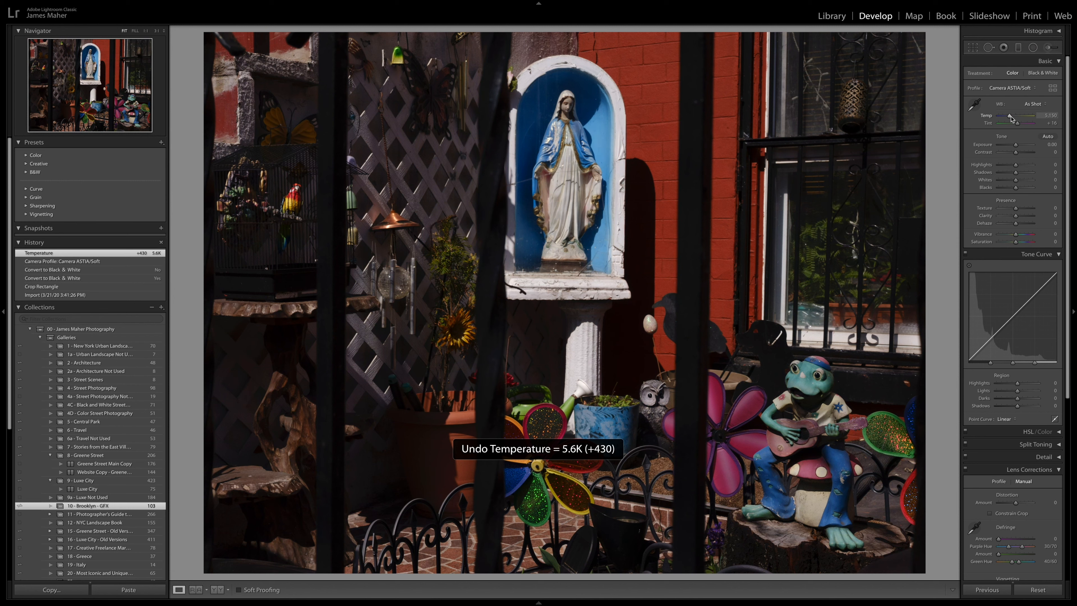
# - Warm the photo slightly by setting the temperature to 5,333
pyautogui.moveTo(1011, 117); pyautogui.dragTo(1012, 118)
pyautogui.hotkey('ctrl', 'shift', 'z')
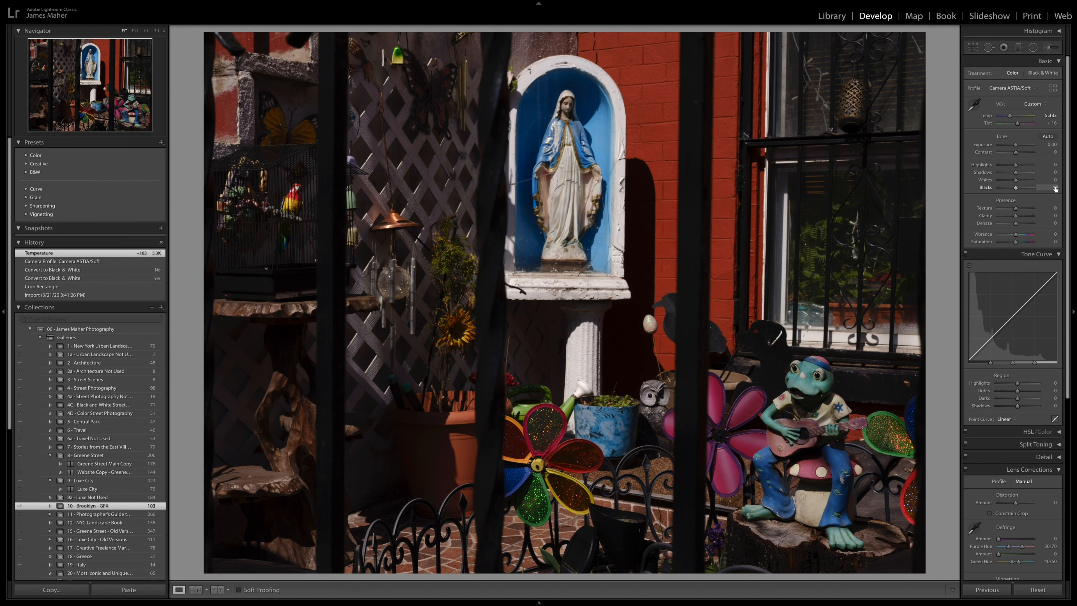
# - Try an exposure of +0.05 on the photo and undo it
pyautogui.click(1055, 144)
pyautogui.write('0.05')
pyautogui.press('Return')
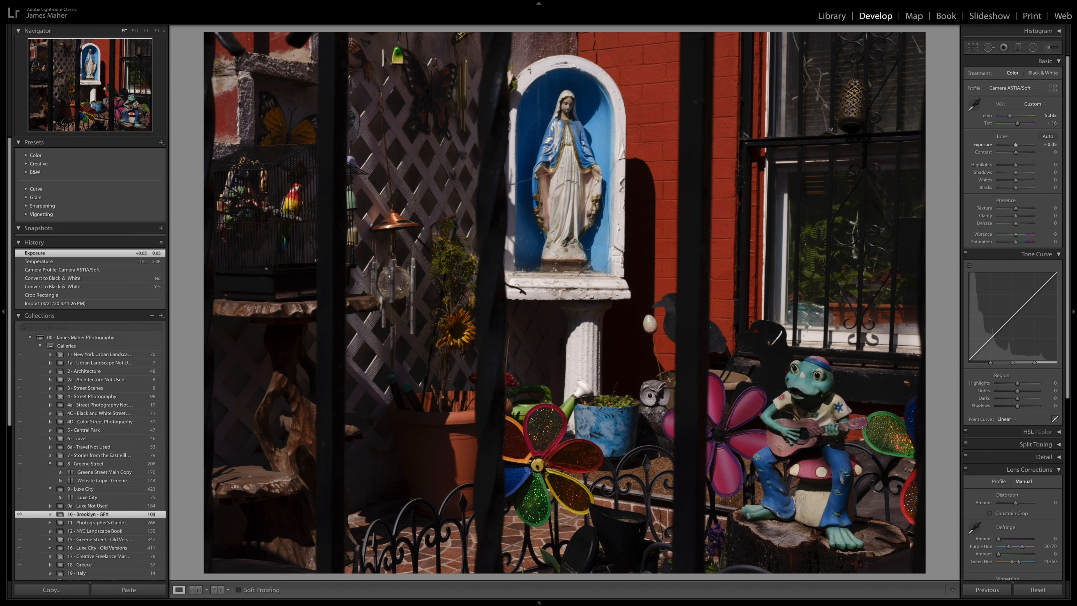
pyautogui.hotkey('ctrl', 'z')
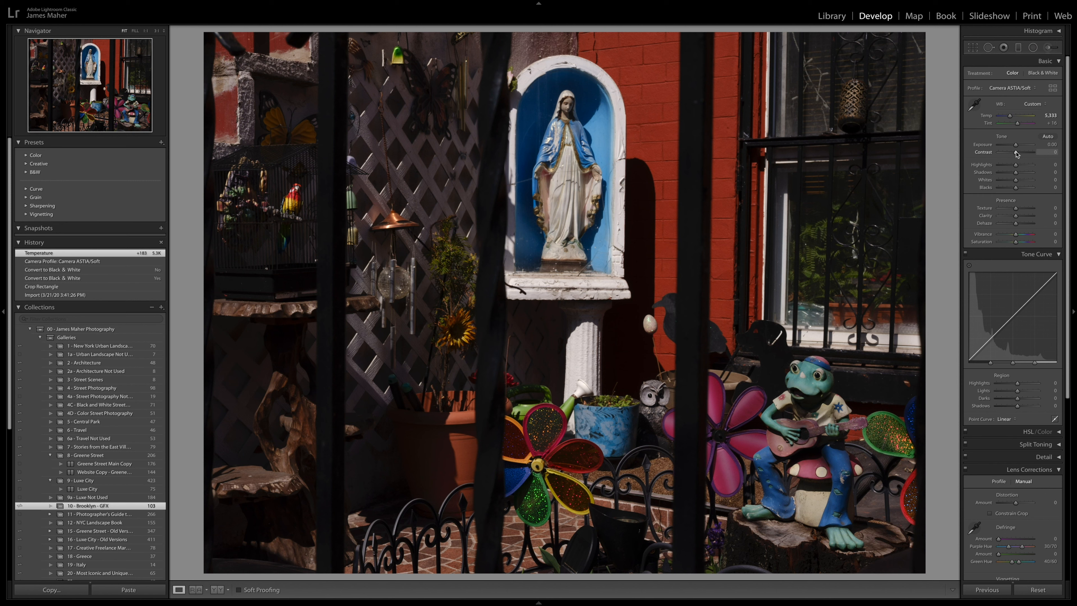
# - Try a contrast of +26 and undo it, and lower the photo's contrast to −10
pyautogui.moveTo(1016, 154); pyautogui.dragTo(1021, 154)
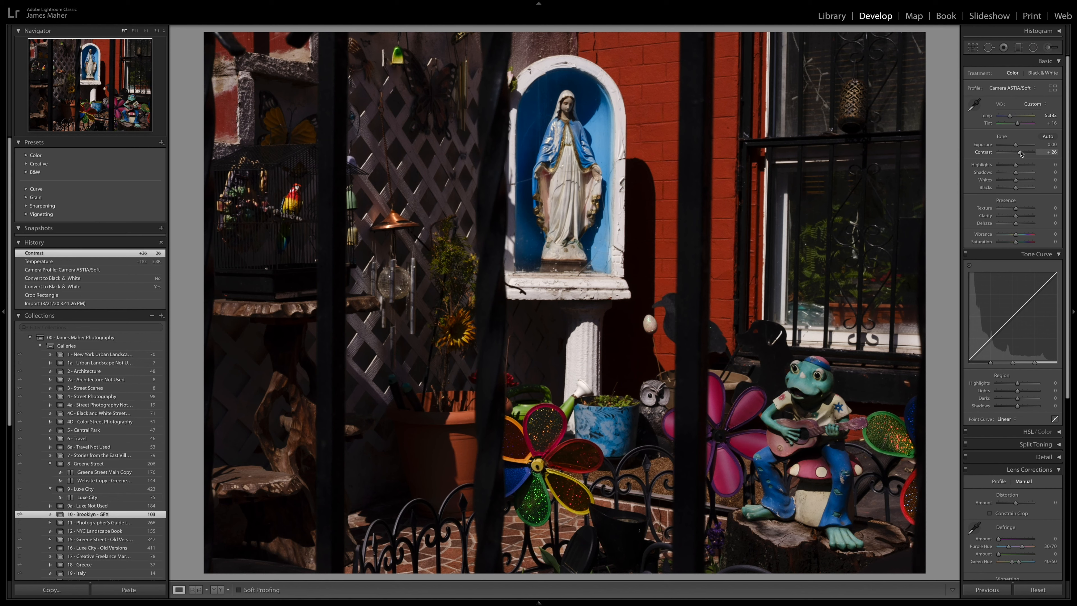
pyautogui.hotkey('ctrl', 'z')
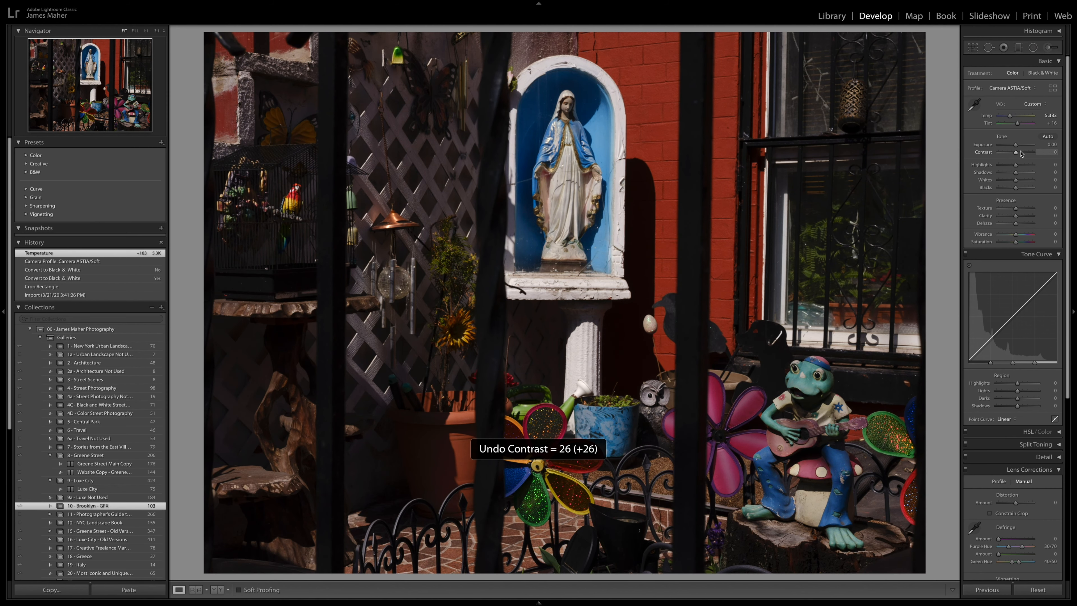
pyautogui.moveTo(1017, 154); pyautogui.dragTo(1014, 154)
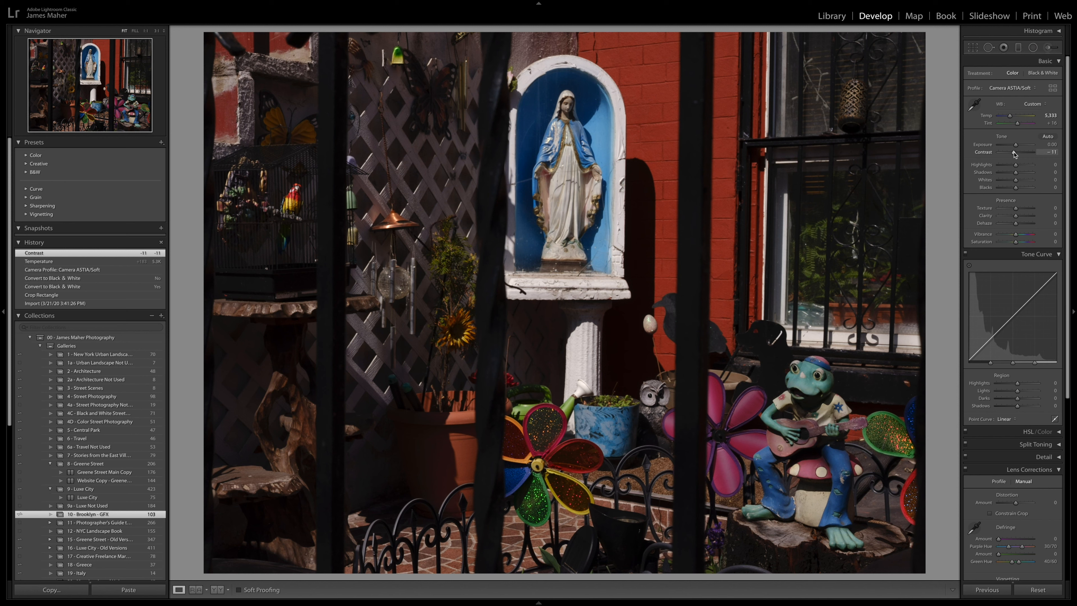
pyautogui.hotkey('ctrl', 'z')
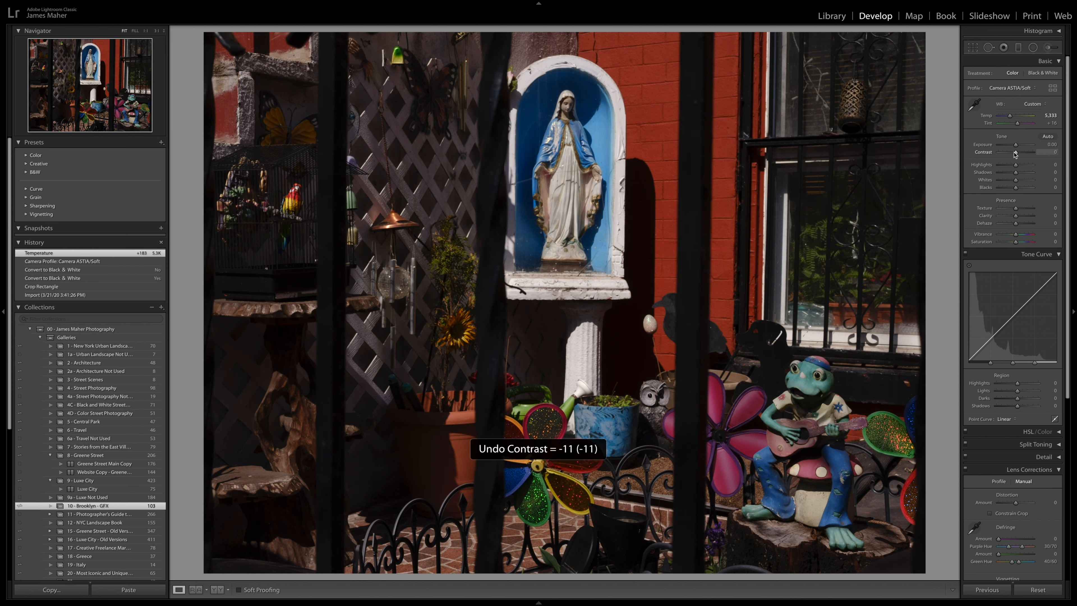
pyautogui.hotkey('ctrl', 'shift', 'z')
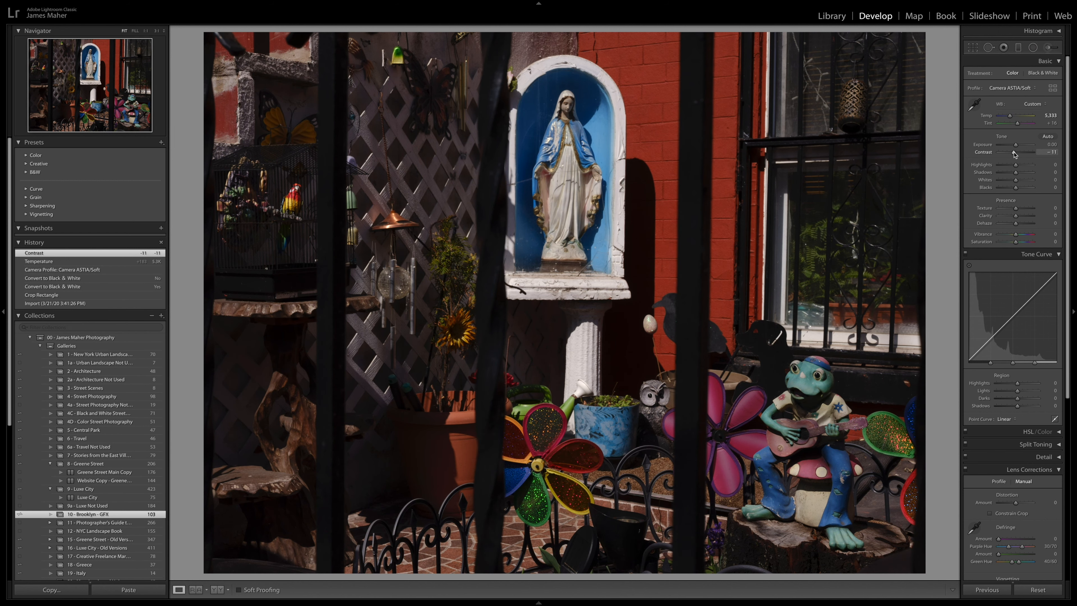
pyautogui.click(1053, 152)
pyautogui.press('Return')
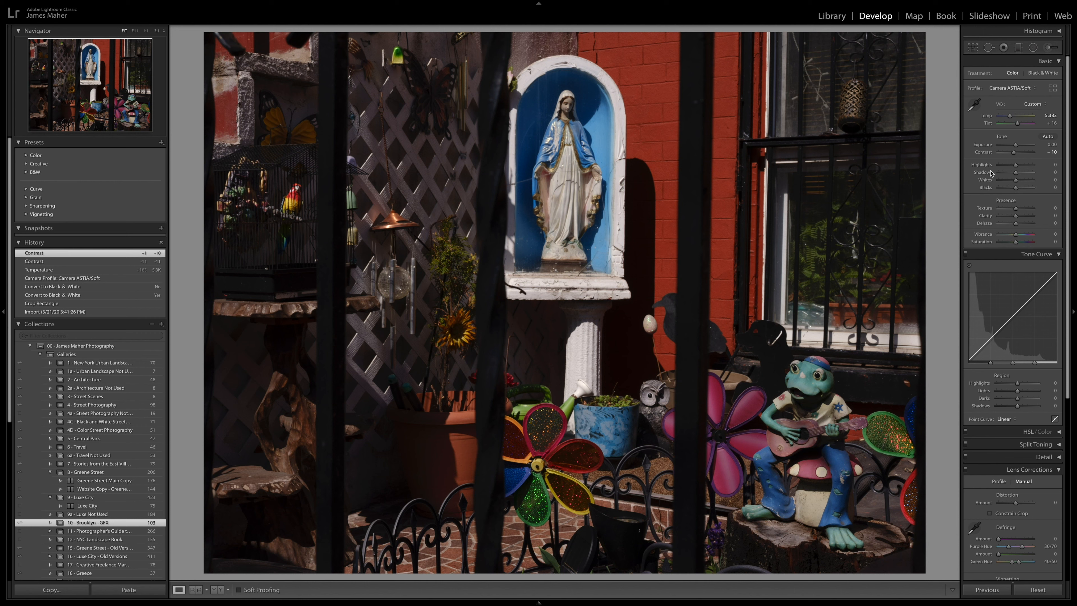
# - Try raising the highlights to +51, lowering them, and raising them to +28, undoing each attempt
pyautogui.click(1025, 165)
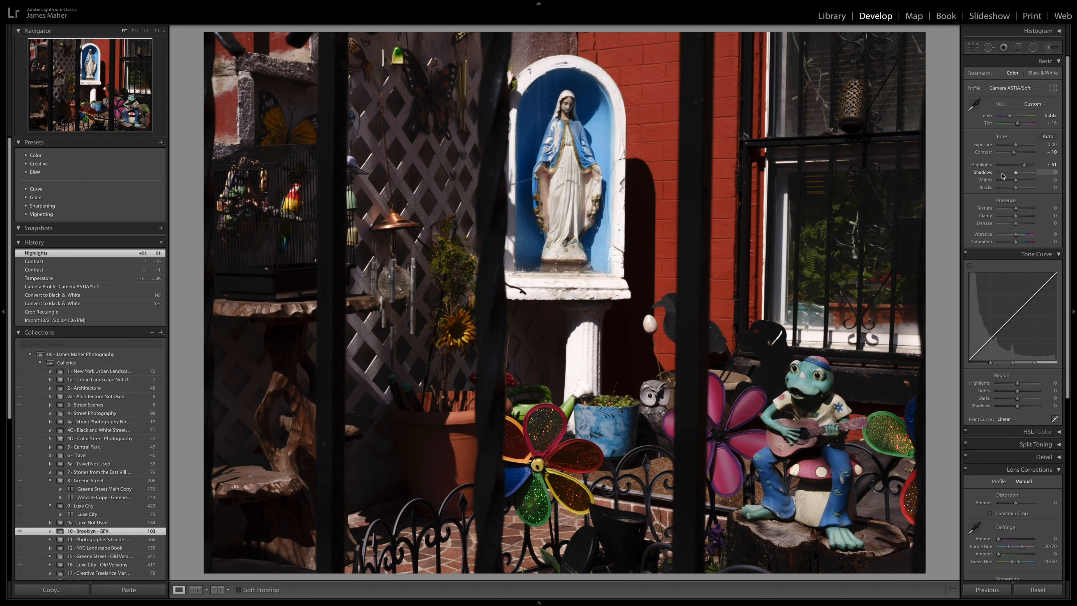
pyautogui.hotkey('ctrl', 'z')
pyautogui.moveTo(1016, 169); pyautogui.dragTo(1011, 170)
pyautogui.hotkey('ctrl', 'z')
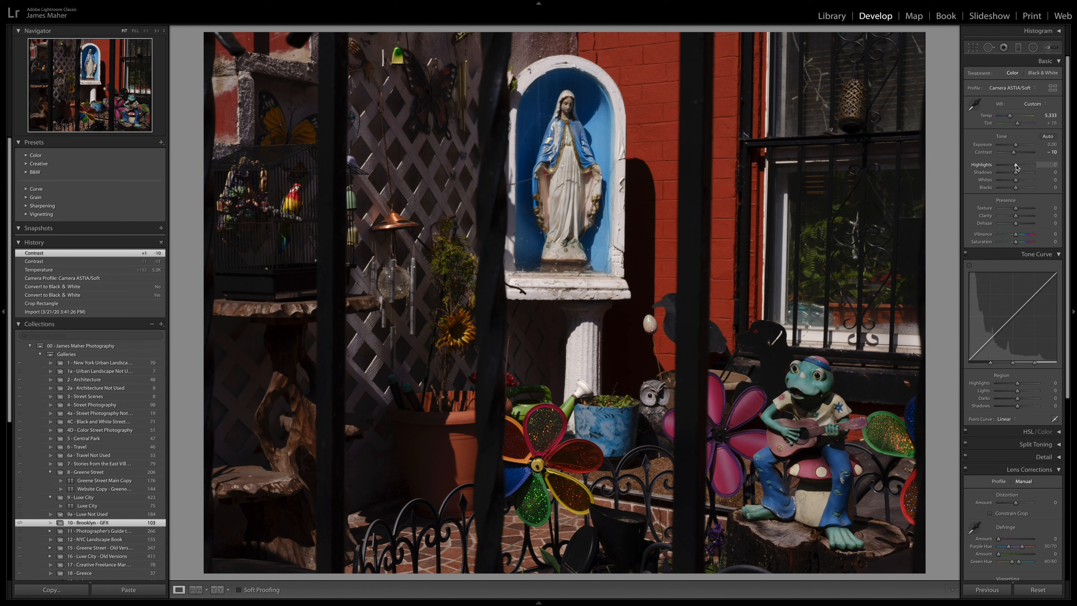
pyautogui.moveTo(1016, 166); pyautogui.dragTo(1021, 167)
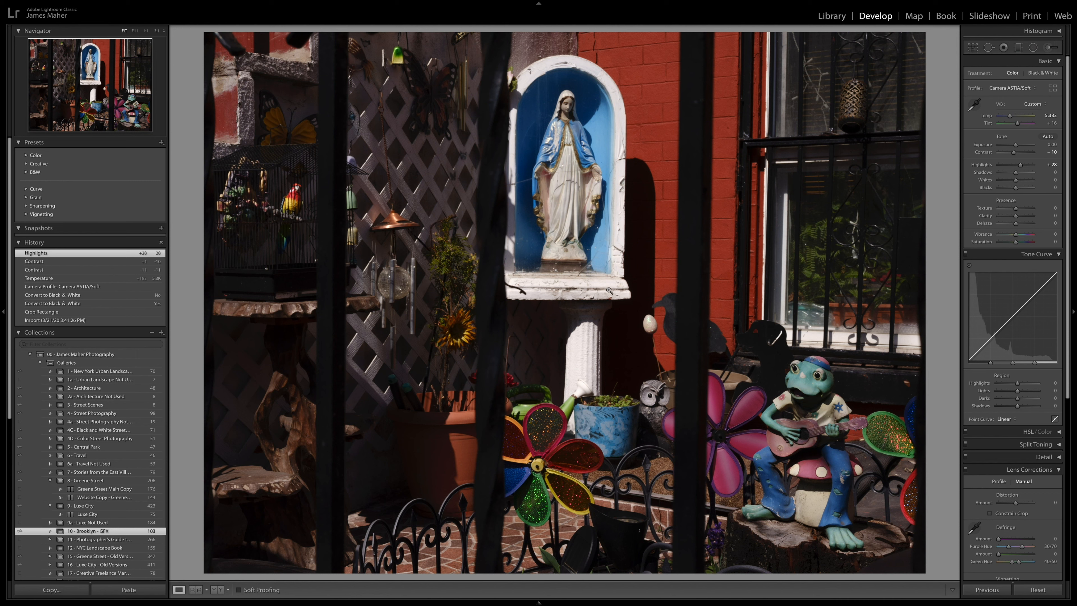
pyautogui.hotkey('ctrl', 'z')
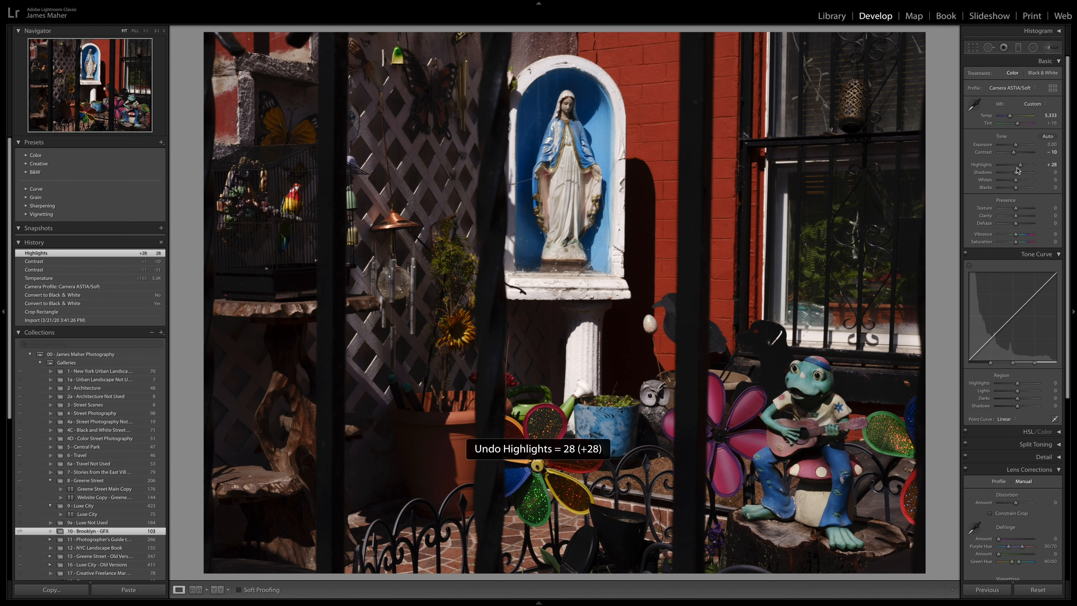
# - Try subtle highlights values of +6 and +4, compare them with the unadjusted highlights, and undo them
pyautogui.moveTo(1016, 167); pyautogui.dragTo(1017, 167)
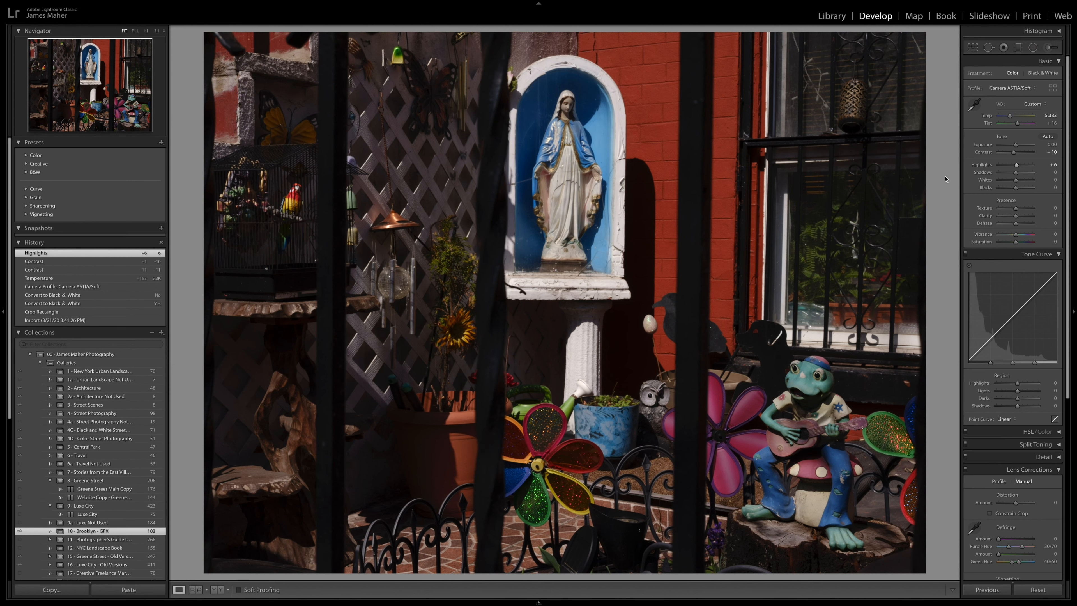
pyautogui.hotkey('ctrl', 'z')
pyautogui.hotkey('ctrl', 'shift', 'z')
pyautogui.hotkey('ctrl', 'z')
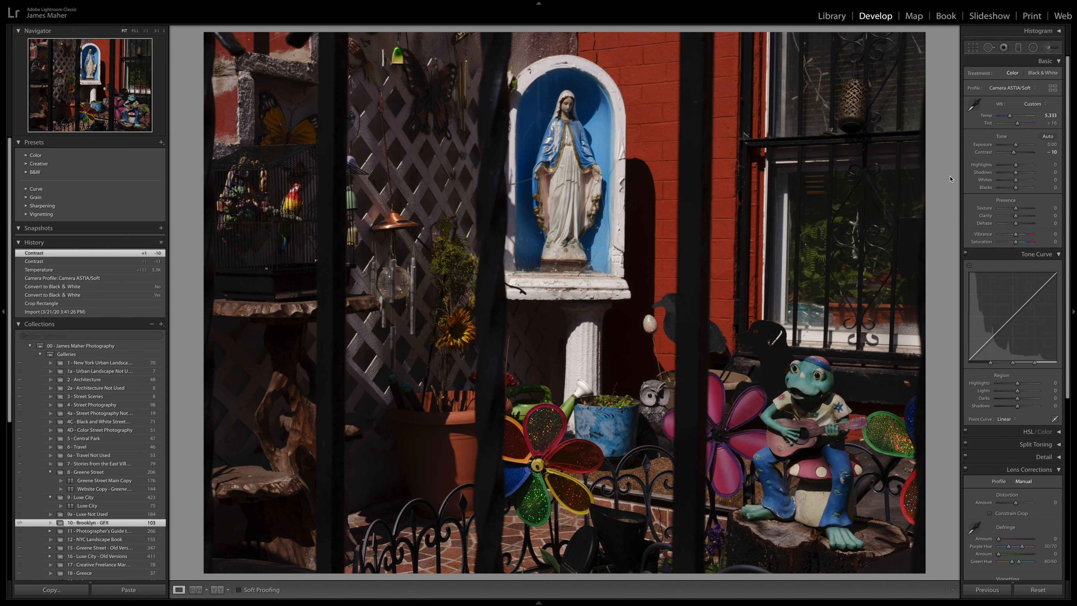
pyautogui.hotkey('ctrl', 'y')
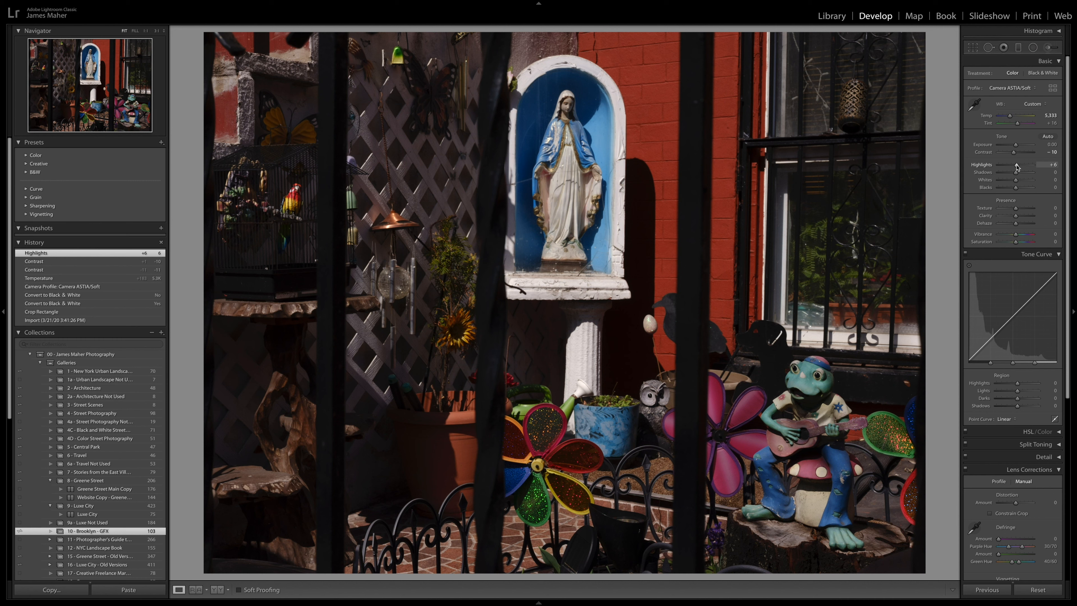
pyautogui.hotkey('ctrl', 'z')
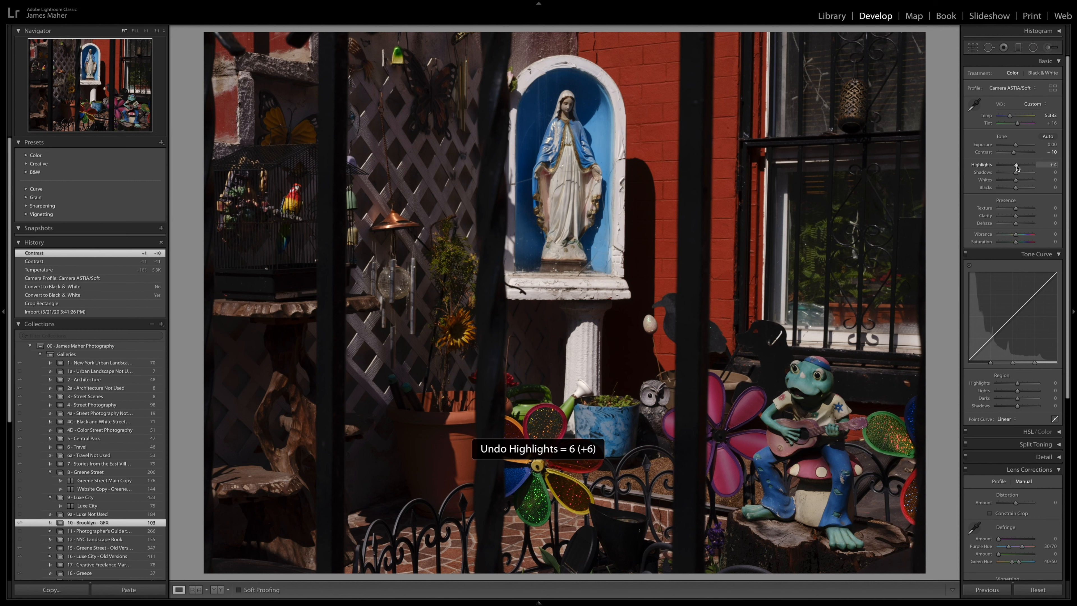
pyautogui.moveTo(1017, 168); pyautogui.dragTo(1016, 168)
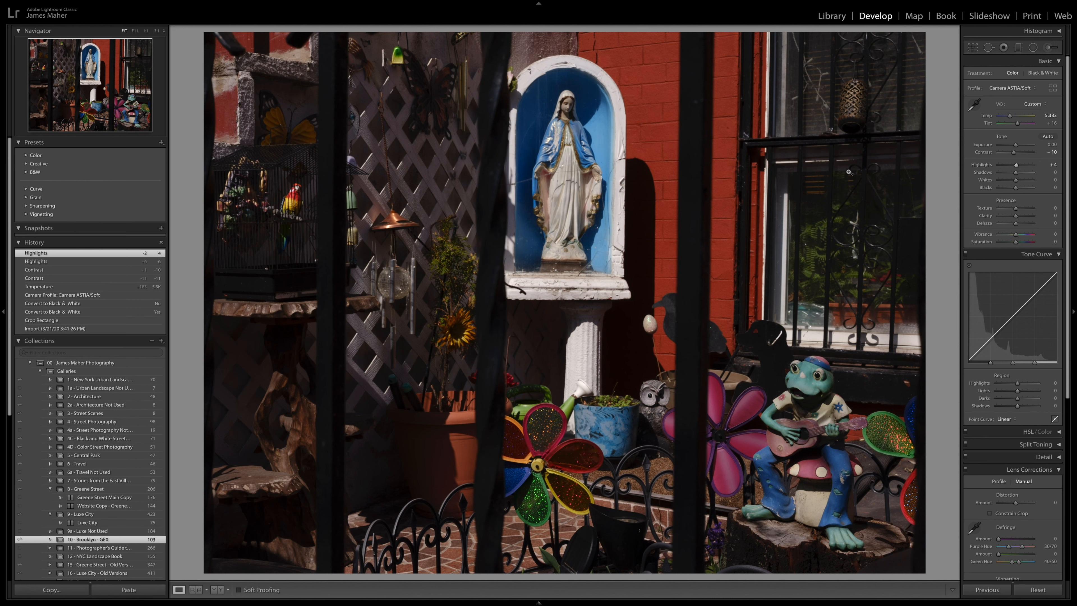
pyautogui.hotkey('ctrl', 'z')
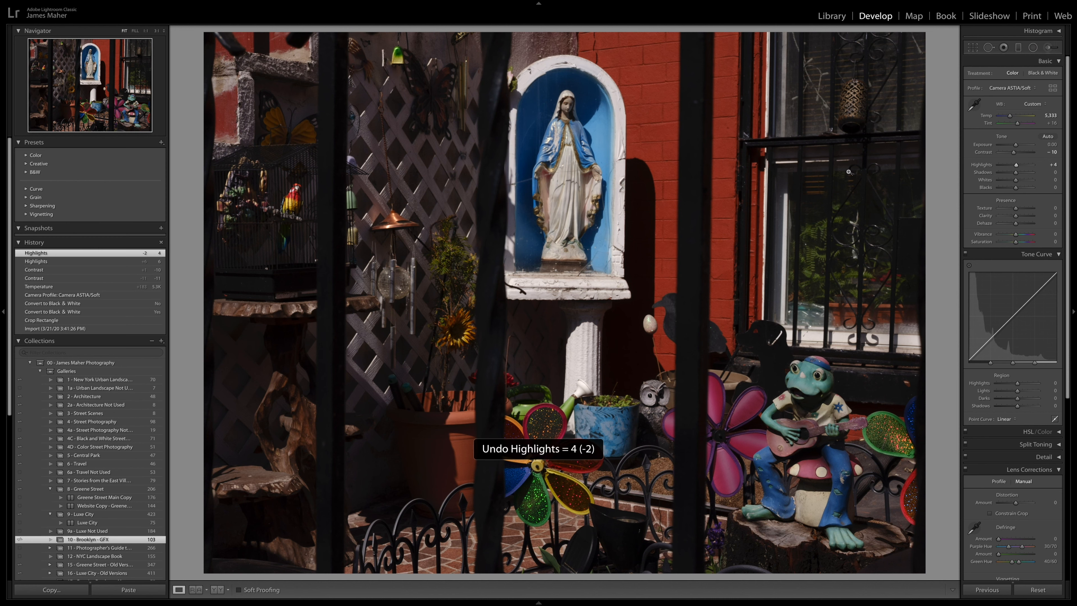
pyautogui.hotkey('ctrl', 'z')
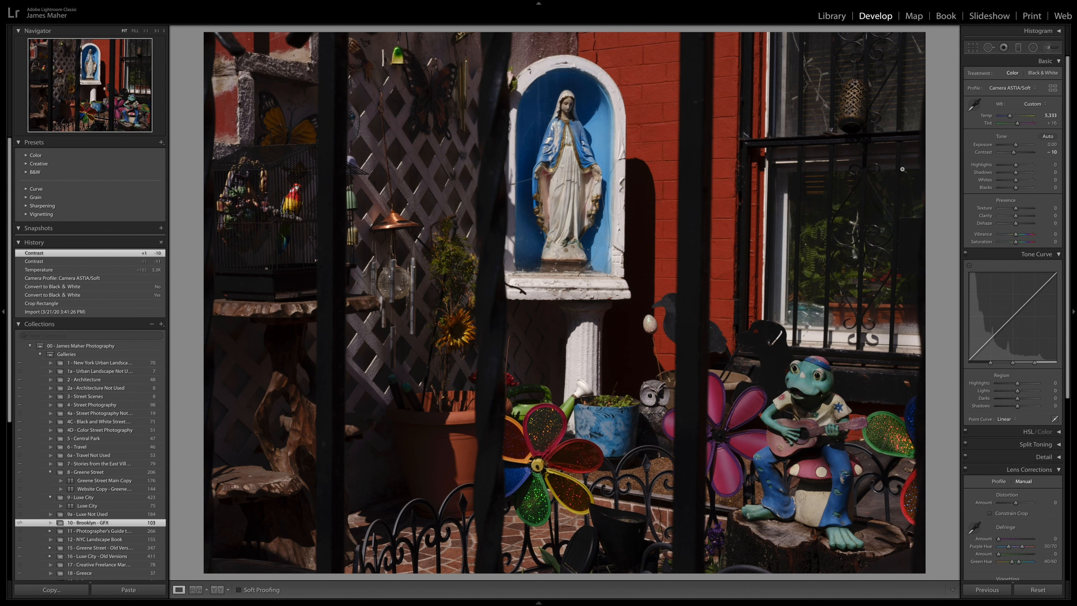
# - Set the photo's highlights to +4
pyautogui.click(1055, 164)
pyautogui.write('4')
pyautogui.press('Return')
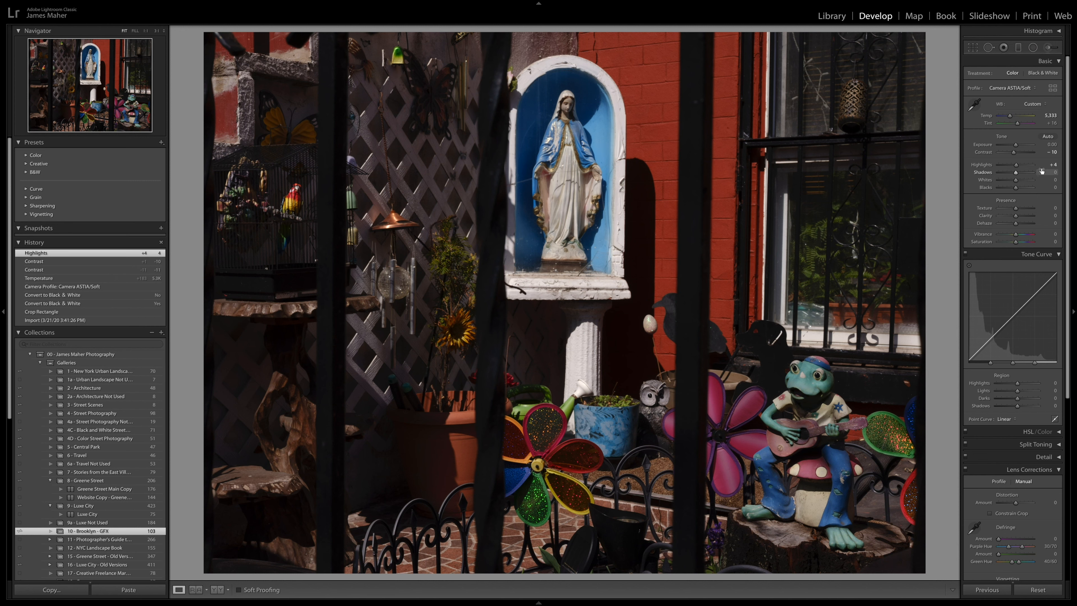
# - Try extreme shadows values of +100 and −72 on the photo, undoing each one
pyautogui.moveTo(1016, 174); pyautogui.dragTo(1040, 173)
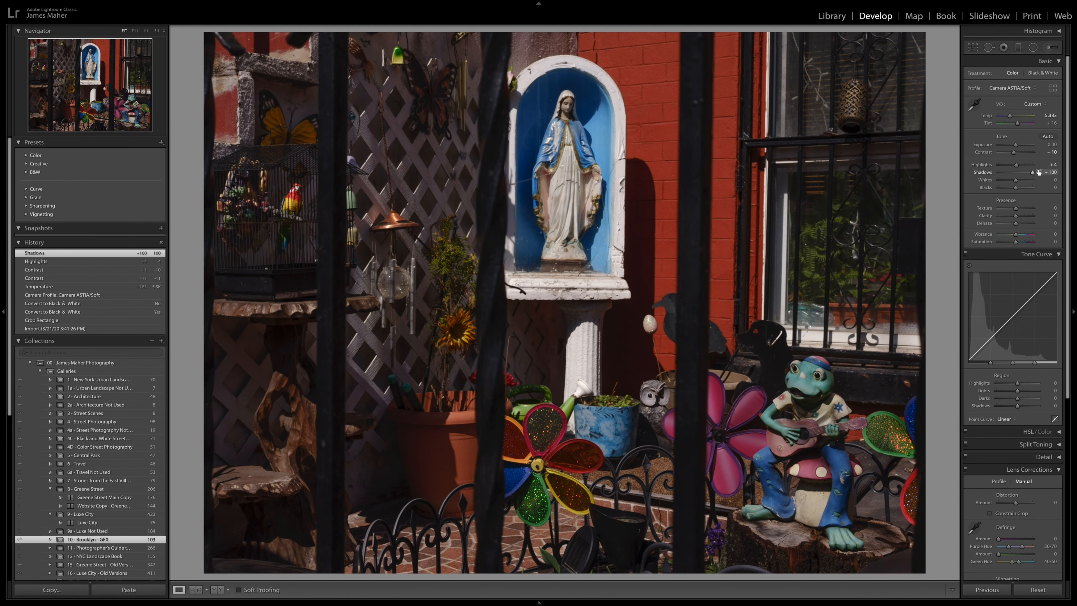
pyautogui.hotkey('ctrl', 'z')
pyautogui.click(1003, 174)
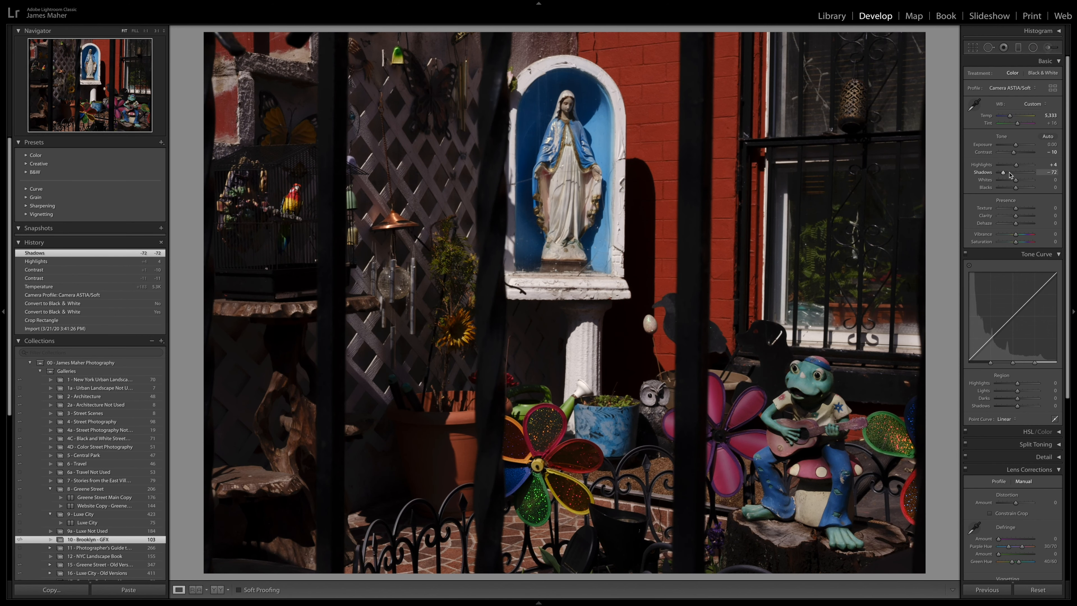
pyautogui.hotkey('ctrl', 'z')
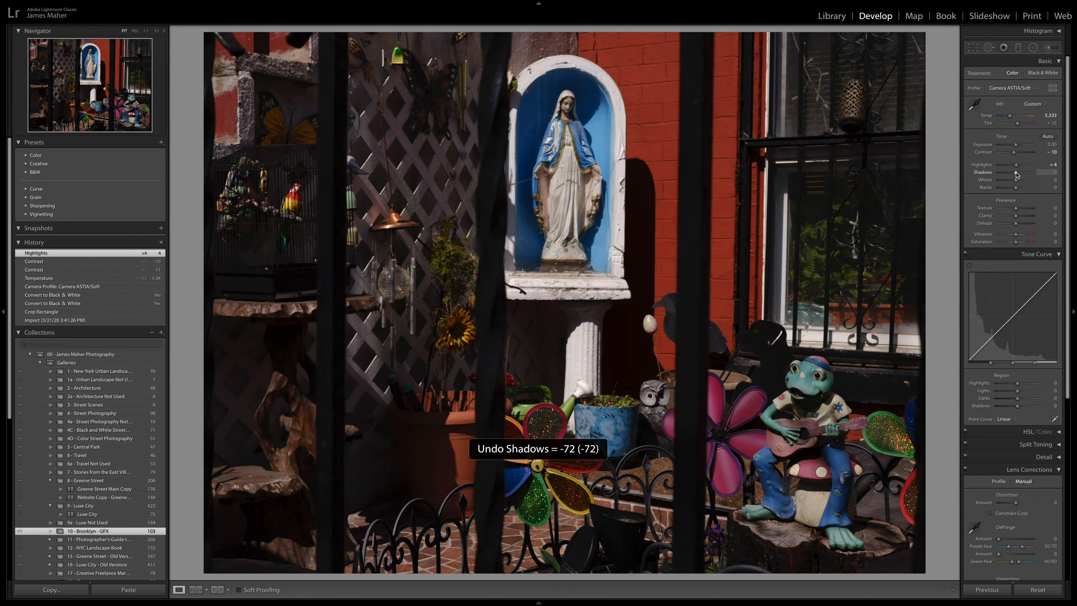
# - Try shadows of −14 and undo it, and darken the shadows slightly to −4
pyautogui.moveTo(1016, 173); pyautogui.dragTo(1013, 173)
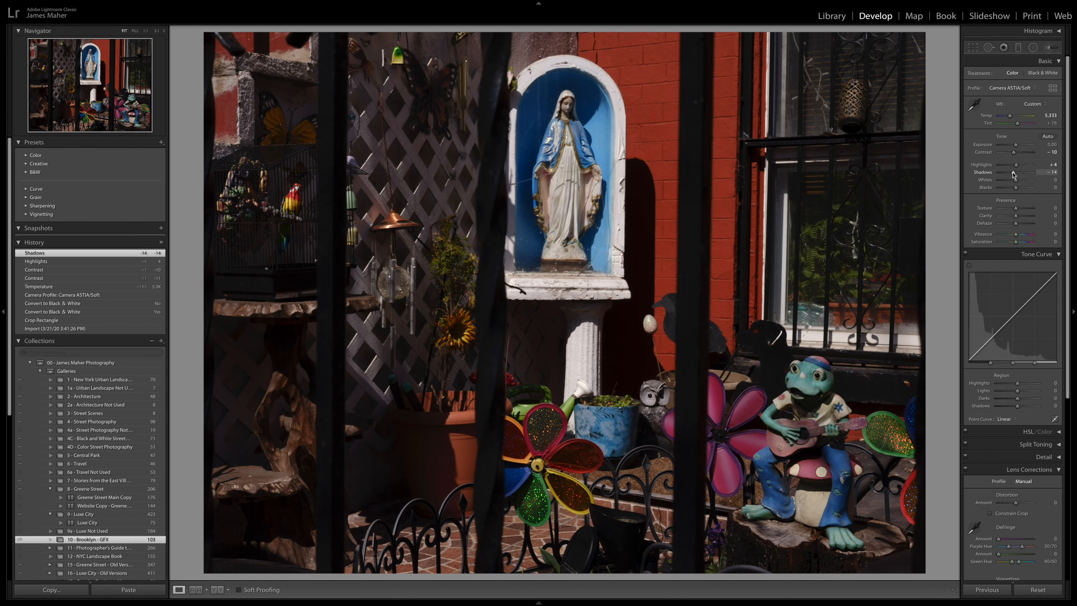
pyautogui.hotkey('ctrl', 'z')
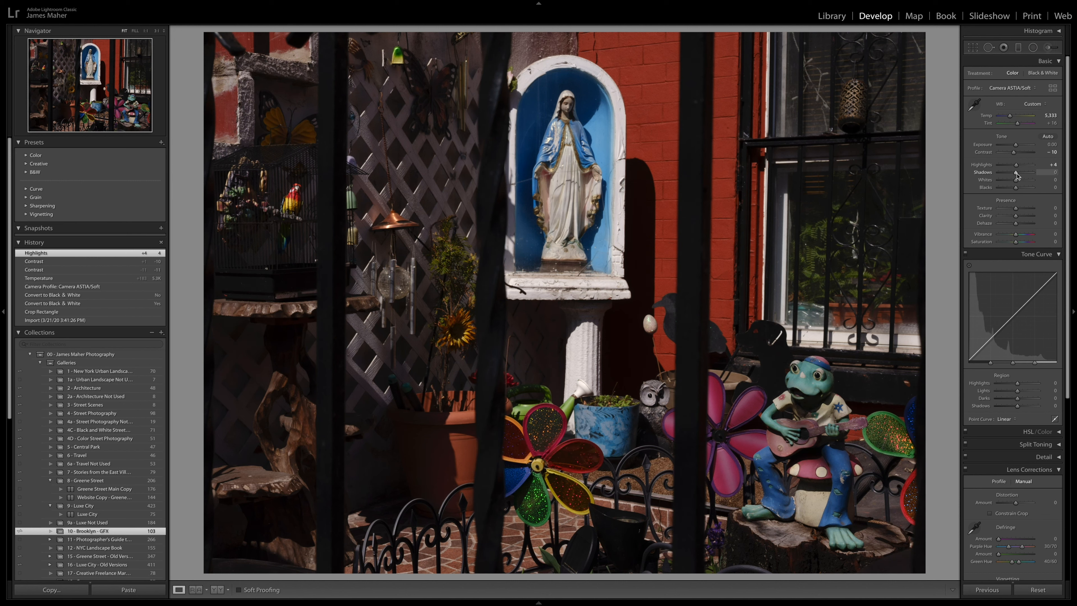
pyautogui.moveTo(1016, 174); pyautogui.dragTo(1016, 175)
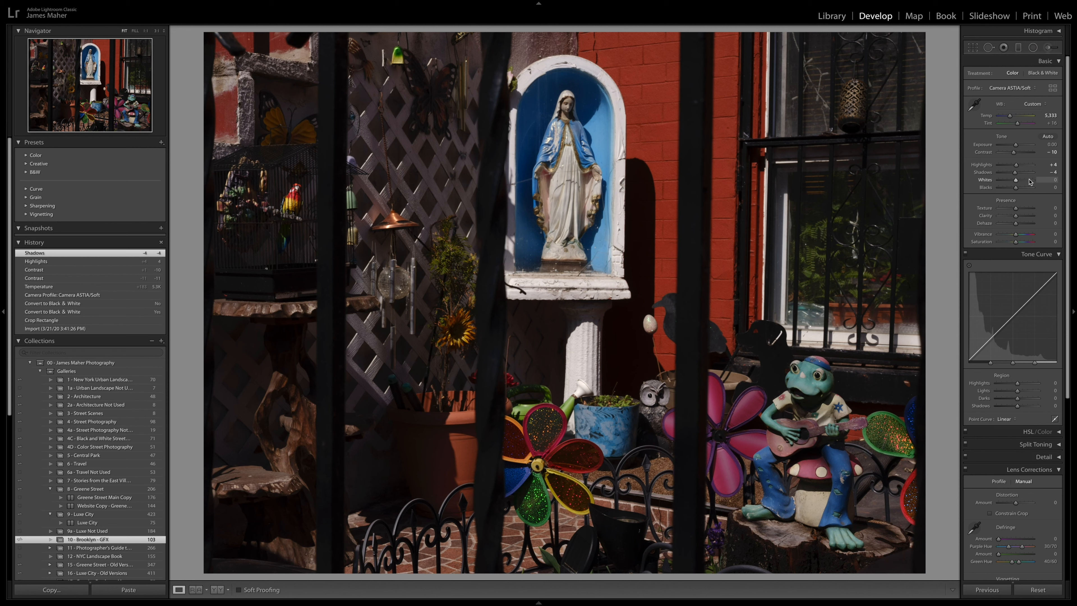
# - Try whites values of +77 and −70 and further small changes on the photo, undoing each one
pyautogui.click(1029, 181)
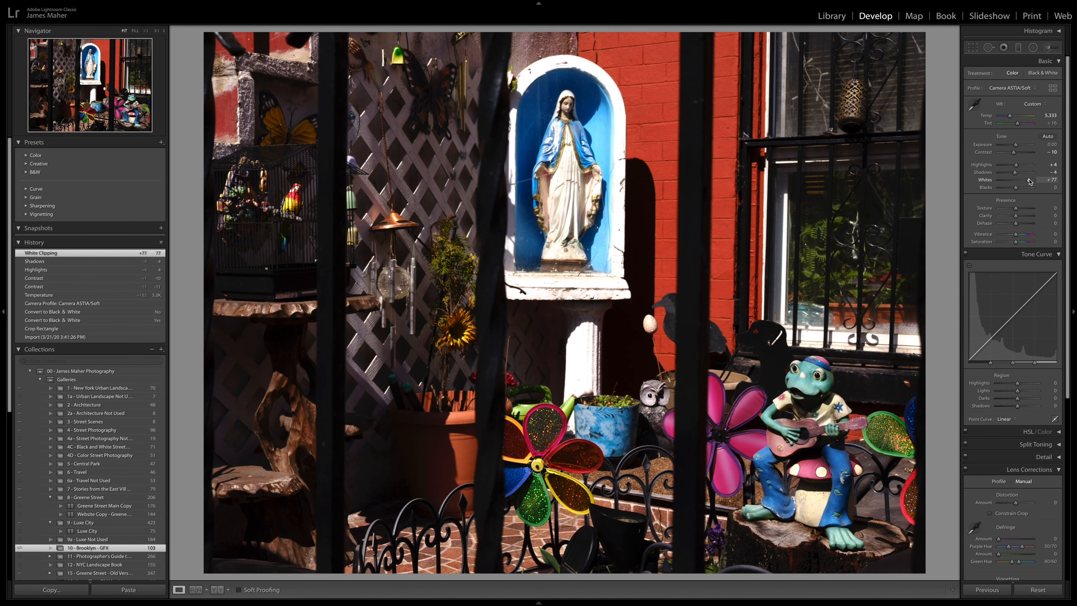
pyautogui.hotkey('ctrl', 'z')
pyautogui.moveTo(1015, 181); pyautogui.dragTo(1003, 182)
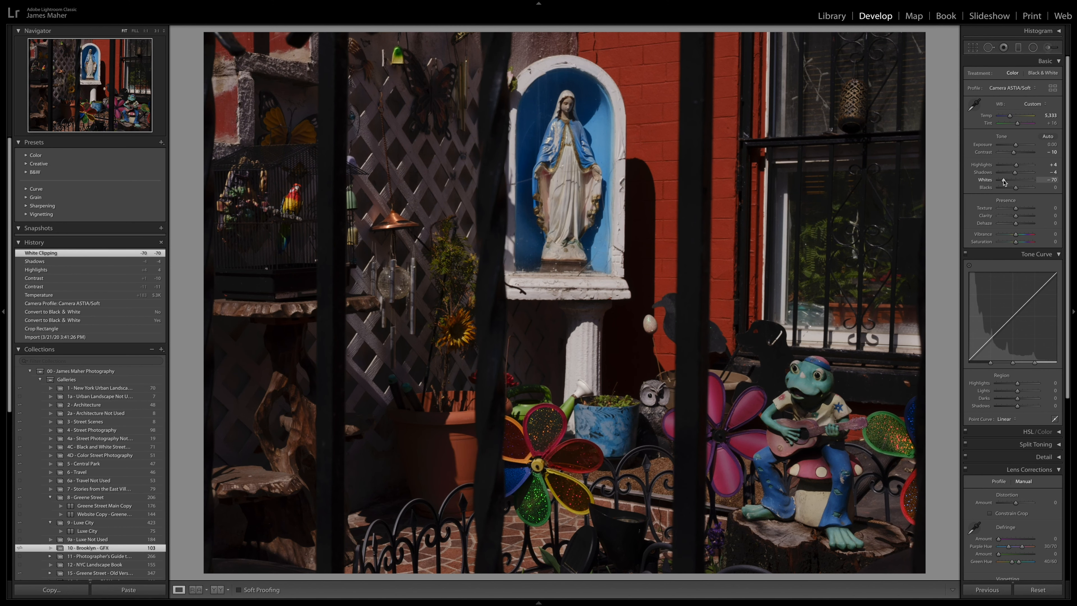
pyautogui.hotkey('ctrl', 'z')
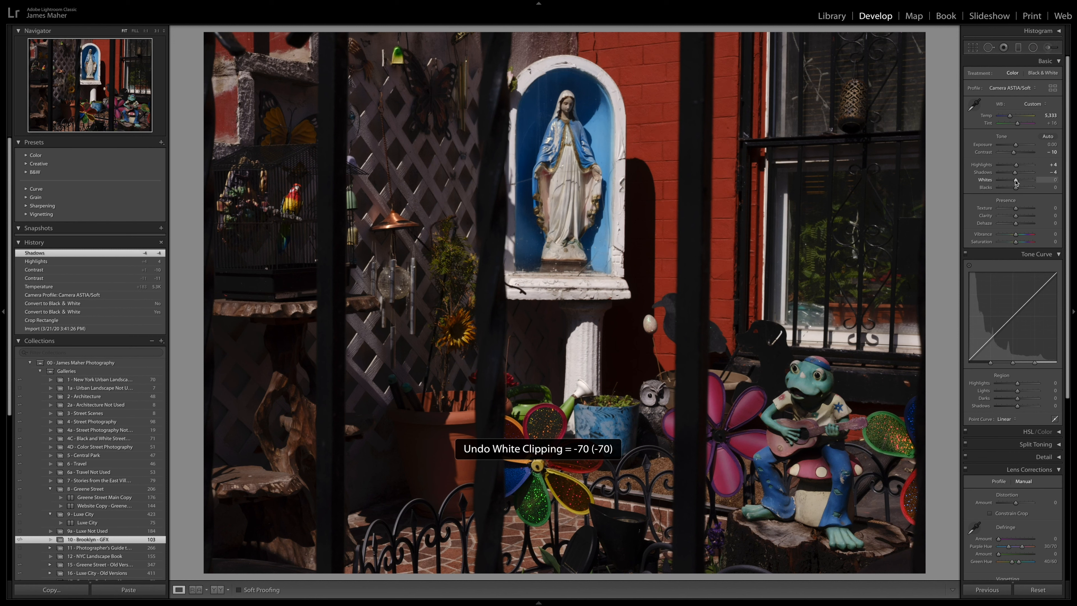
pyautogui.moveTo(1016, 181); pyautogui.dragTo(1017, 181)
pyautogui.moveTo(1018, 181); pyautogui.dragTo(1026, 181)
pyautogui.hotkey('ctrl', 'z')
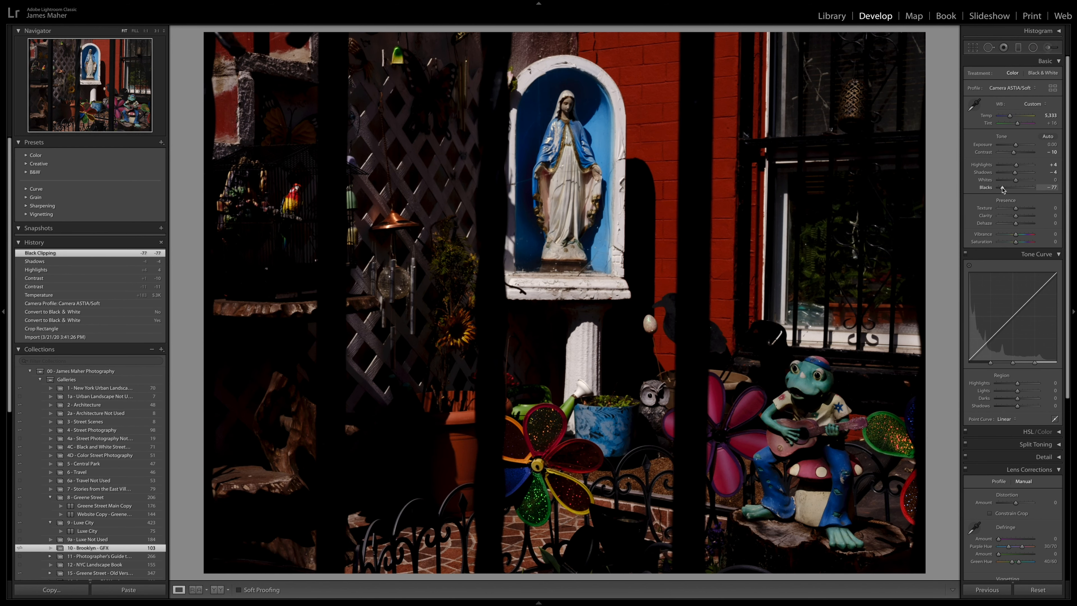
# - Try blacks values of −77, −36 and +46 on the photo, undoing each one
pyautogui.hotkey('ctrl', 'z')
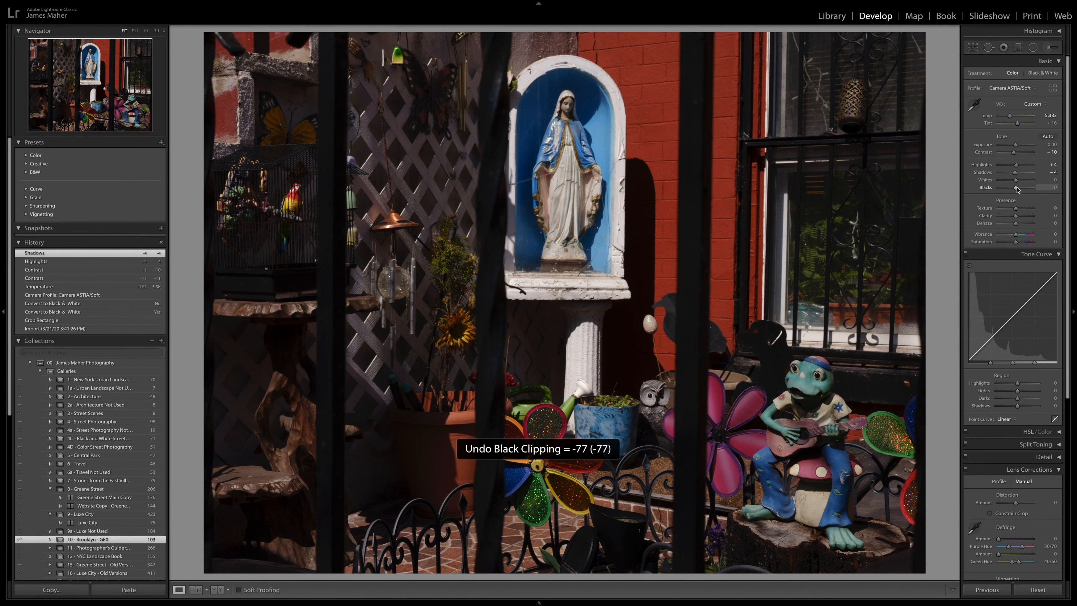
pyautogui.moveTo(1016, 187); pyautogui.dragTo(1010, 188)
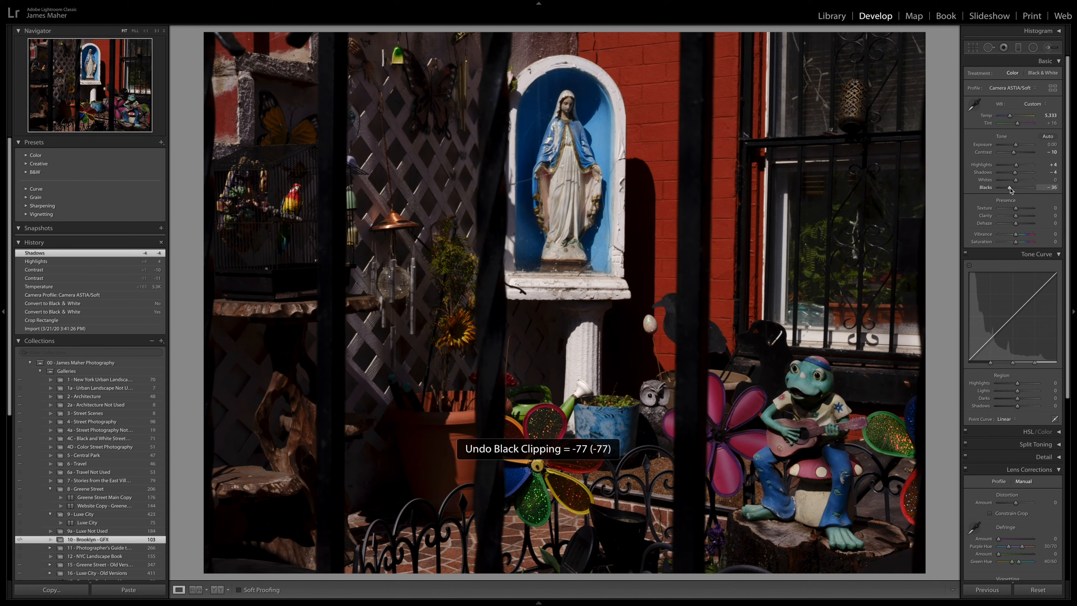
pyautogui.moveTo(1011, 188); pyautogui.dragTo(1010, 189)
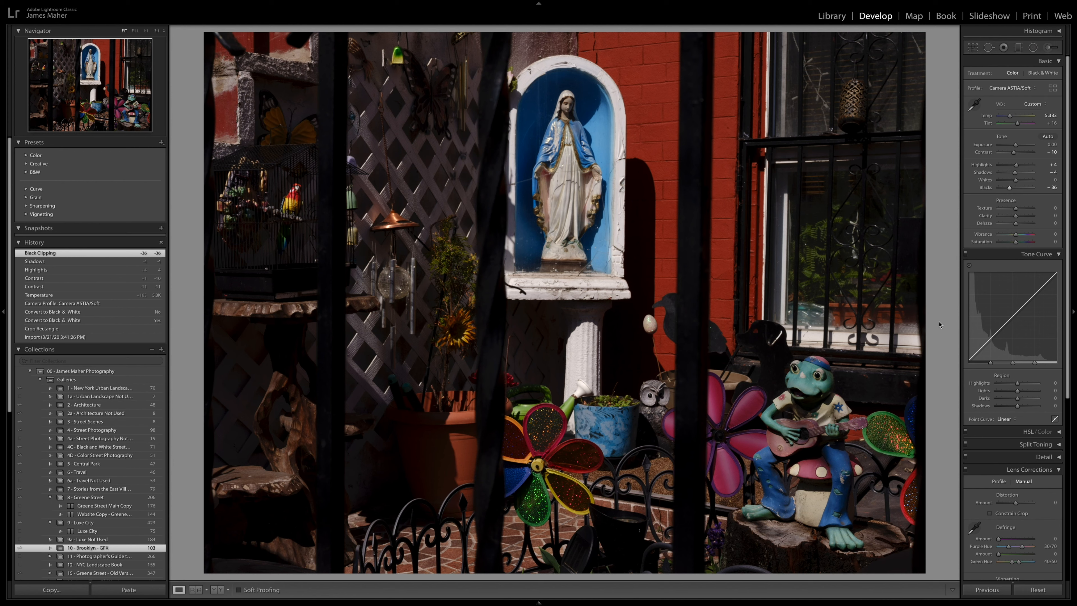
pyautogui.hotkey('ctrl', 'z')
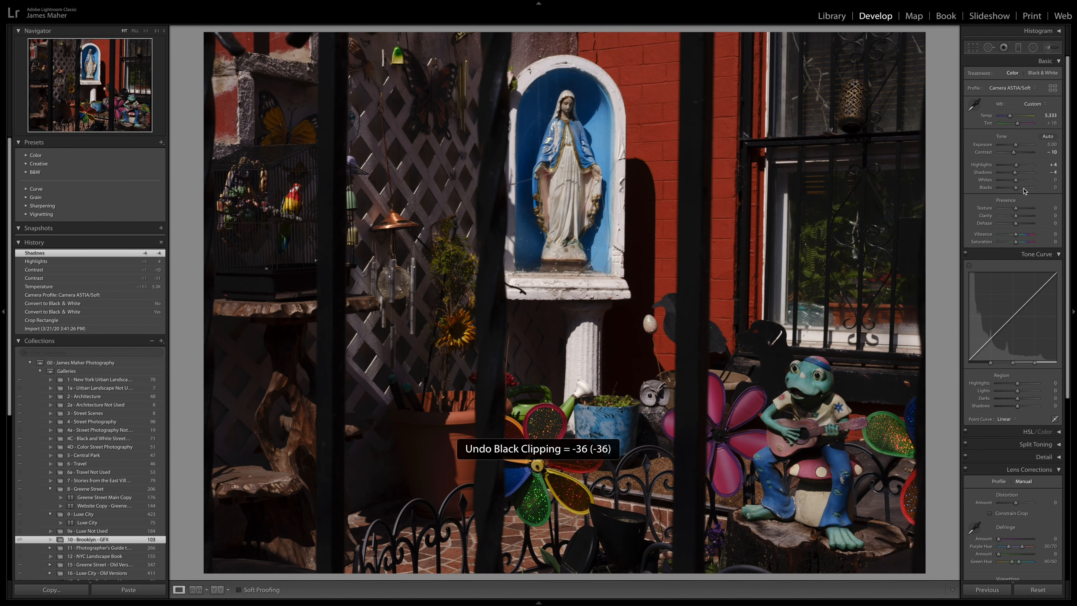
pyautogui.click(1023, 188)
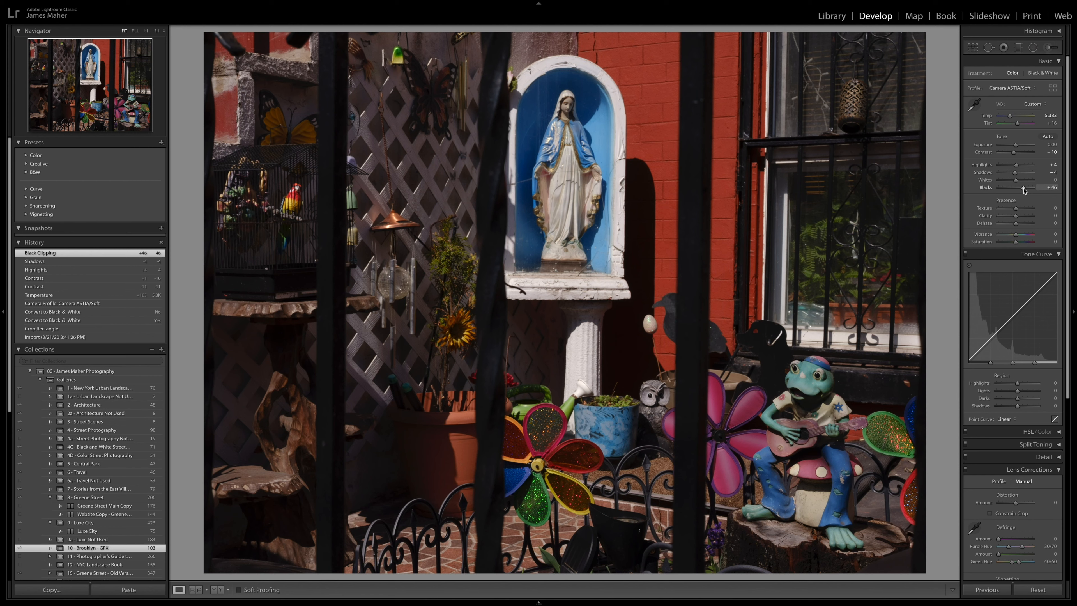
pyautogui.hotkey('ctrl', 'z')
# - Raise the photo's texture to +51 and compare it with the untextured version by undoing and redoing the change
pyautogui.moveTo(1017, 209); pyautogui.dragTo(1025, 211)
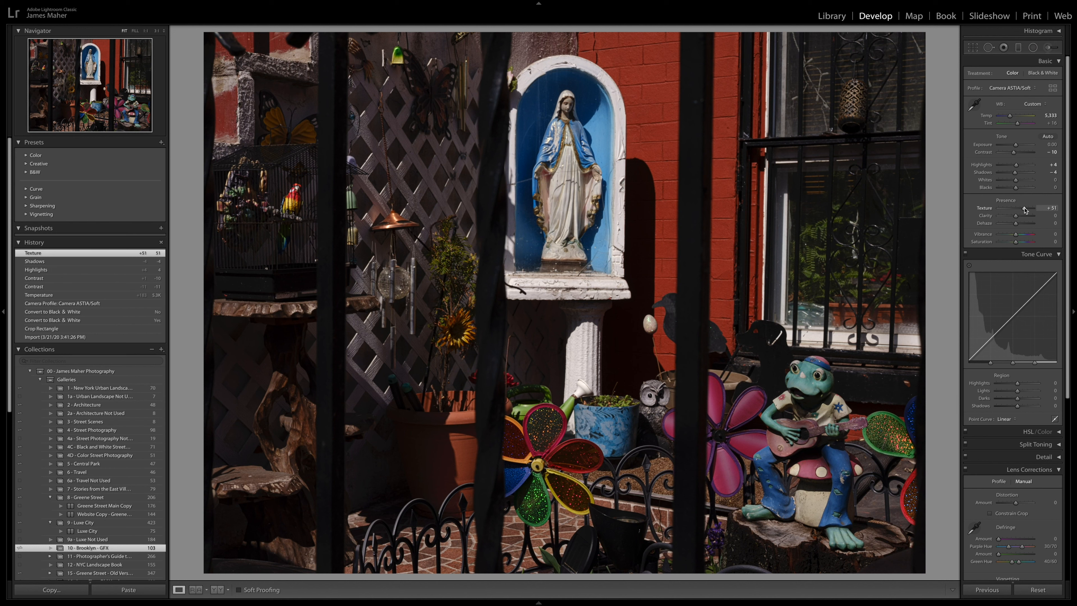
pyautogui.hotkey('ctrl', 'z')
pyautogui.hotkey('ctrl', 'y')
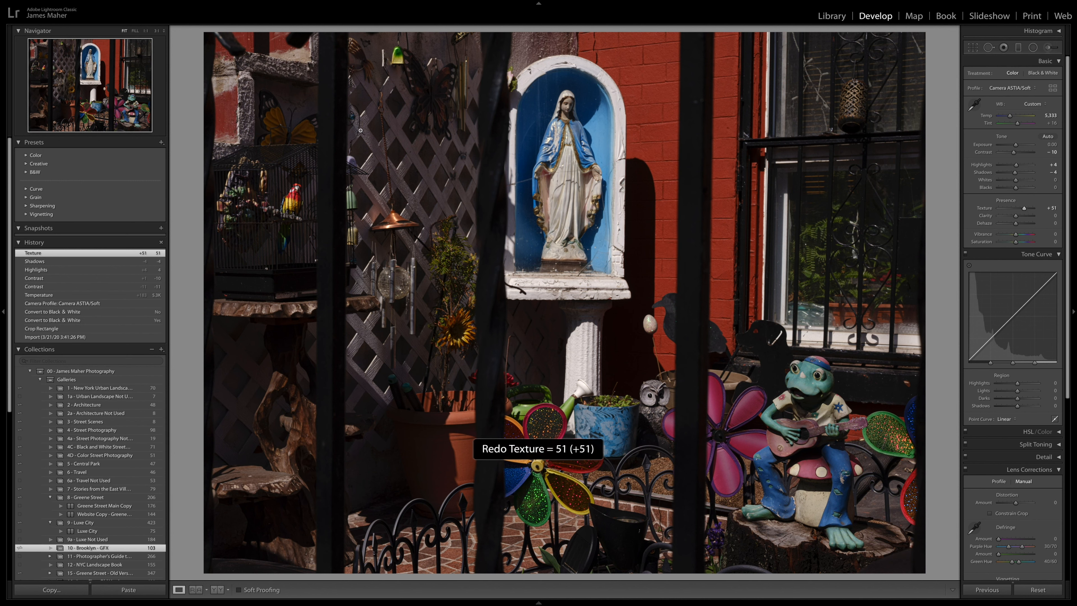
# - Undo the +51 texture change, and try a clarity of +28 before undoing it
pyautogui.hotkey('ctrl', 'z')
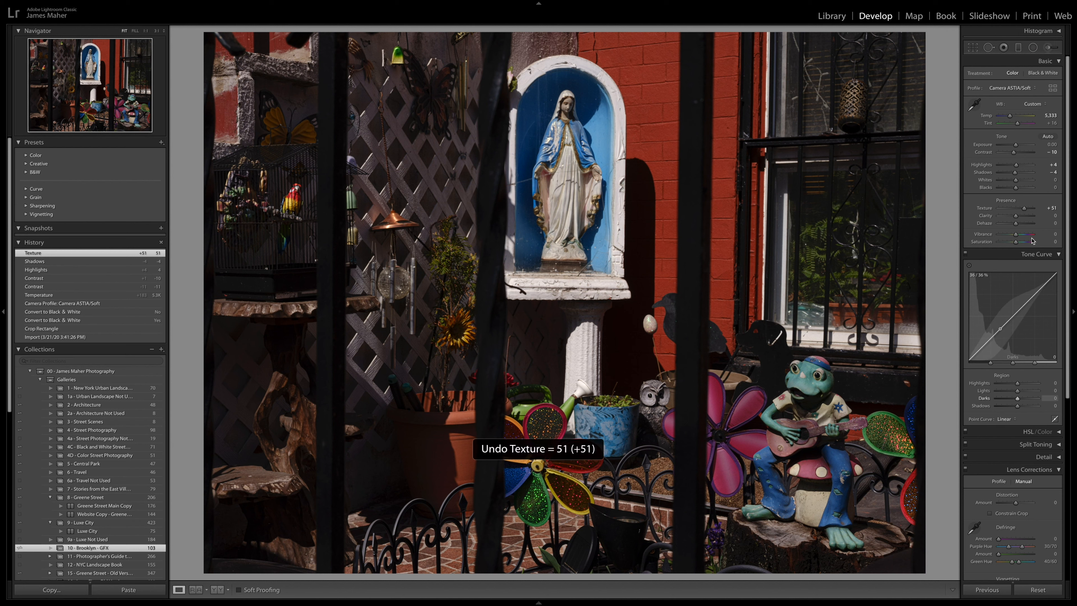
pyautogui.moveTo(1017, 218); pyautogui.dragTo(1022, 220)
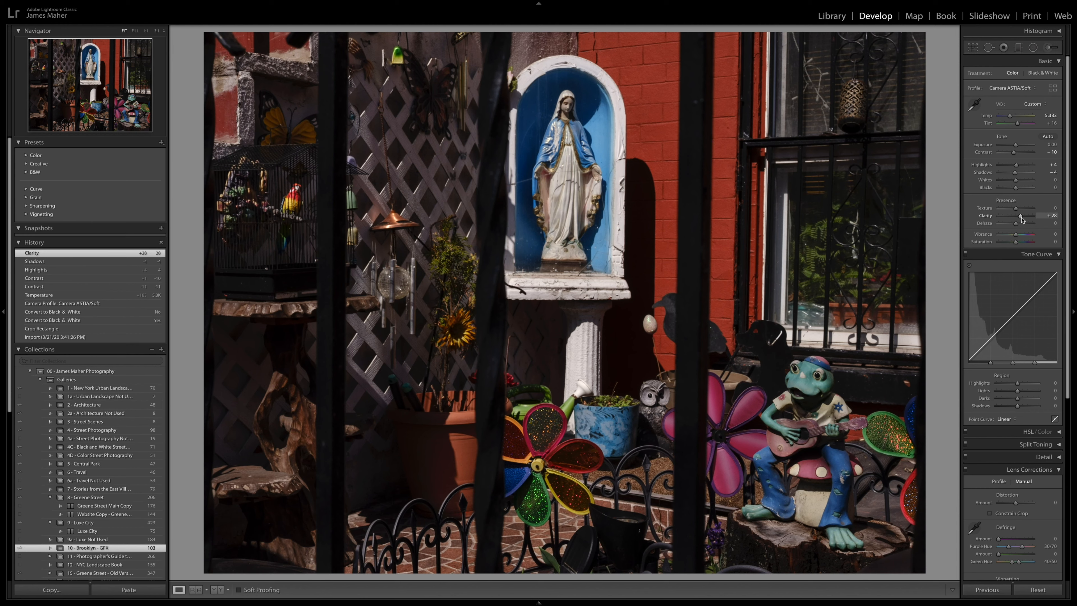
pyautogui.hotkey('ctrl', 'z')
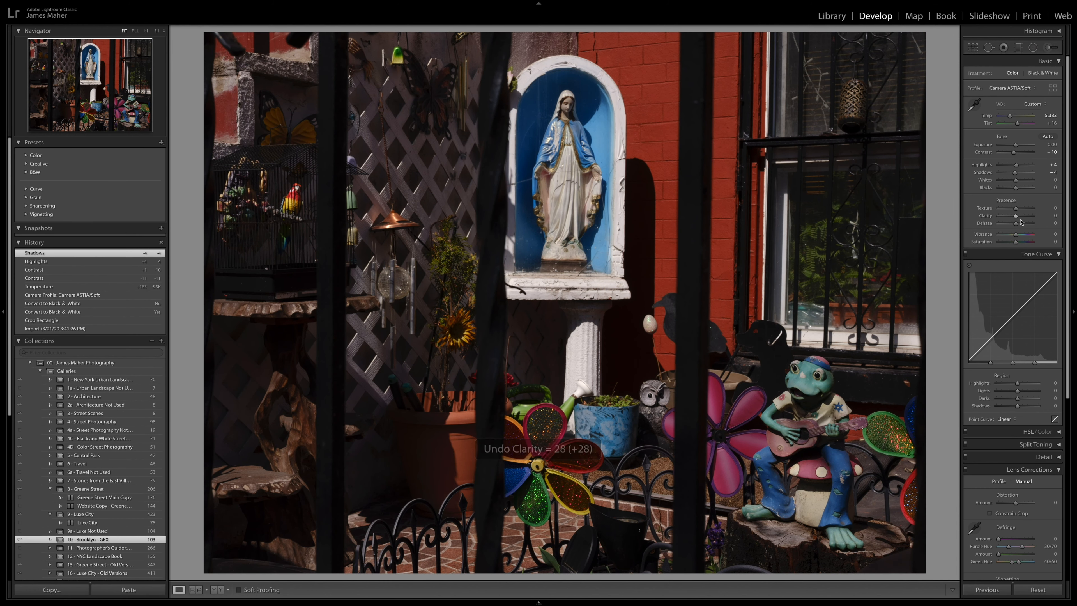
# - Set the photo's clarity to +5 and compare it with the previous version by undoing and redoing the change
pyautogui.click(1050, 215)
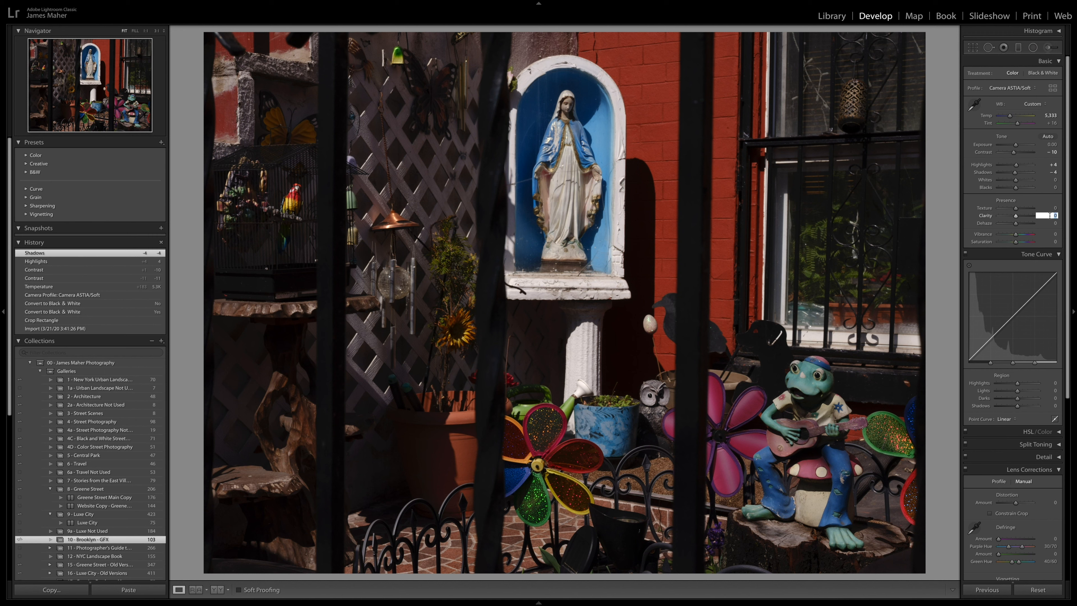
pyautogui.write('5')
pyautogui.press('Return')
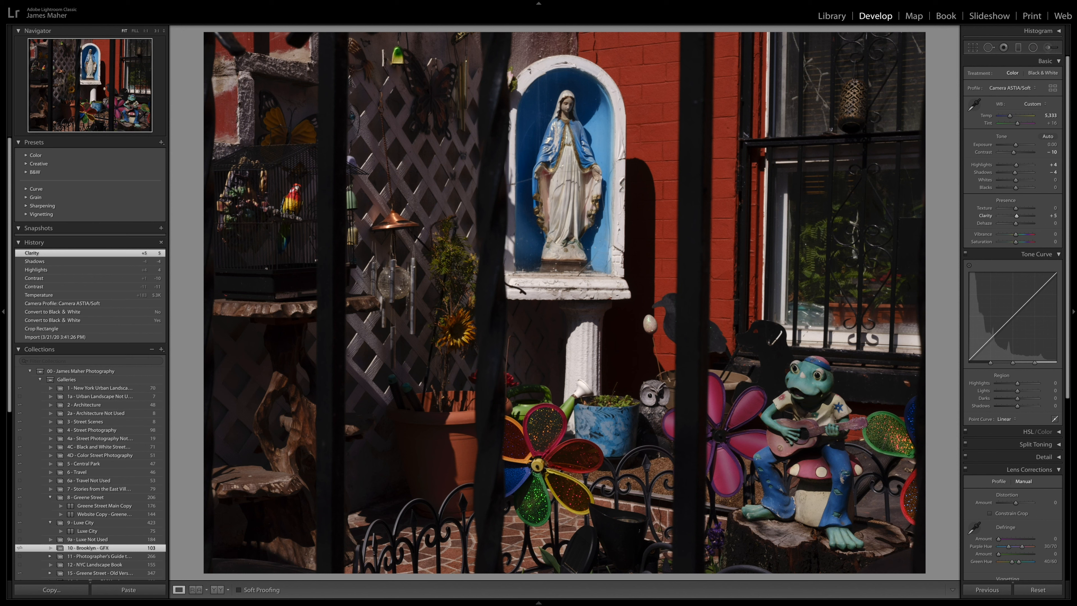
pyautogui.hotkey('ctrl', 'z')
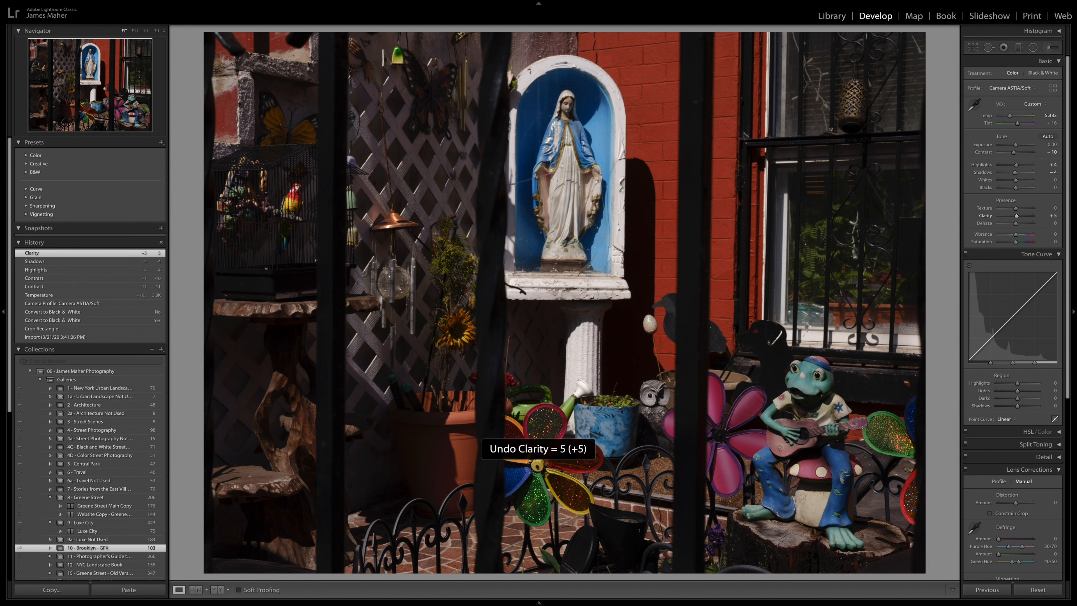
pyautogui.hotkey('ctrl', 'y')
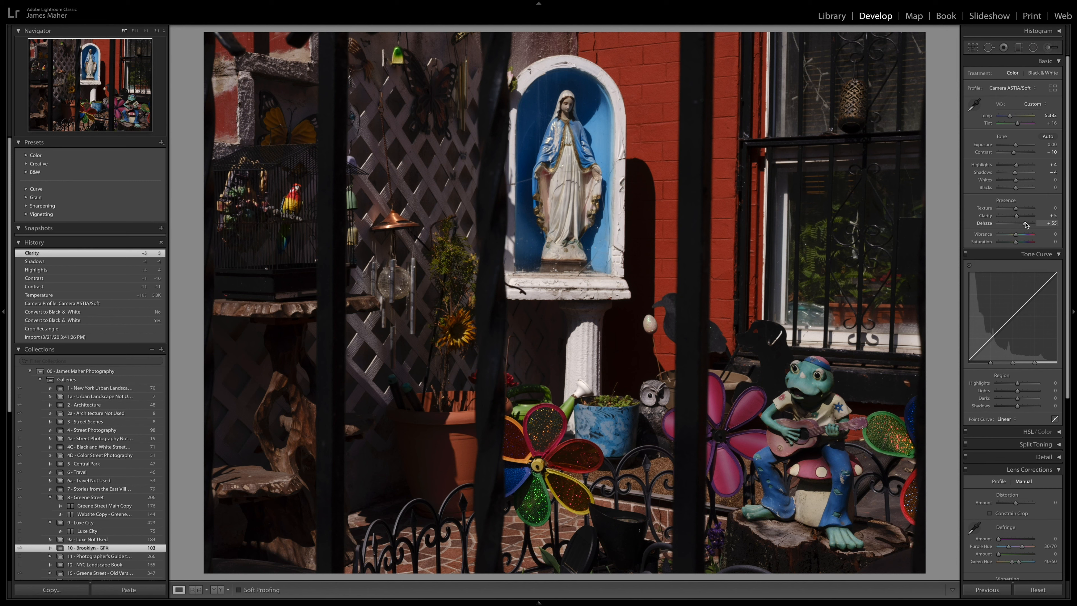
# - Try a dehaze of +55 on the photo and undo it
pyautogui.moveTo(1025, 224); pyautogui.dragTo(1026, 224)
pyautogui.hotkey('ctrl', 'z')
pyautogui.moveTo(1017, 237)
pyautogui.mouseDown()
pyautogui.moveTo(1043, 236)
pyautogui.moveTo(996, 236)
pyautogui.moveTo(1017, 237)
pyautogui.mouseUp()
# - Try saturation values of −33, +14 and +4 on the photo, undoing each one
pyautogui.moveTo(1016, 242)
pyautogui.mouseDown()
pyautogui.moveTo(1025, 243)
pyautogui.moveTo(1009, 244)
pyautogui.mouseUp()
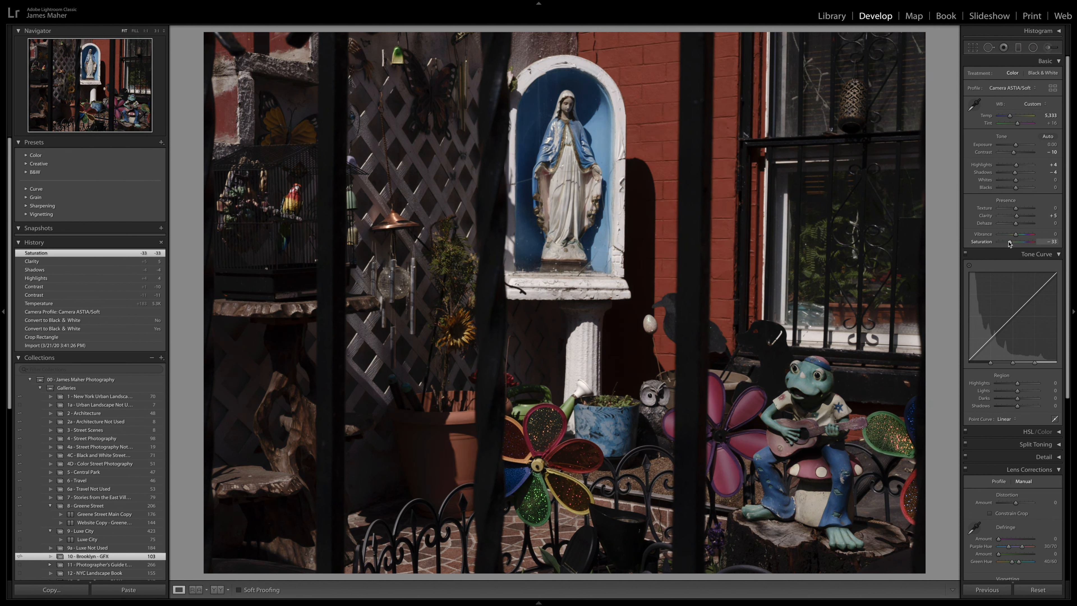
pyautogui.hotkey('ctrl', 'z')
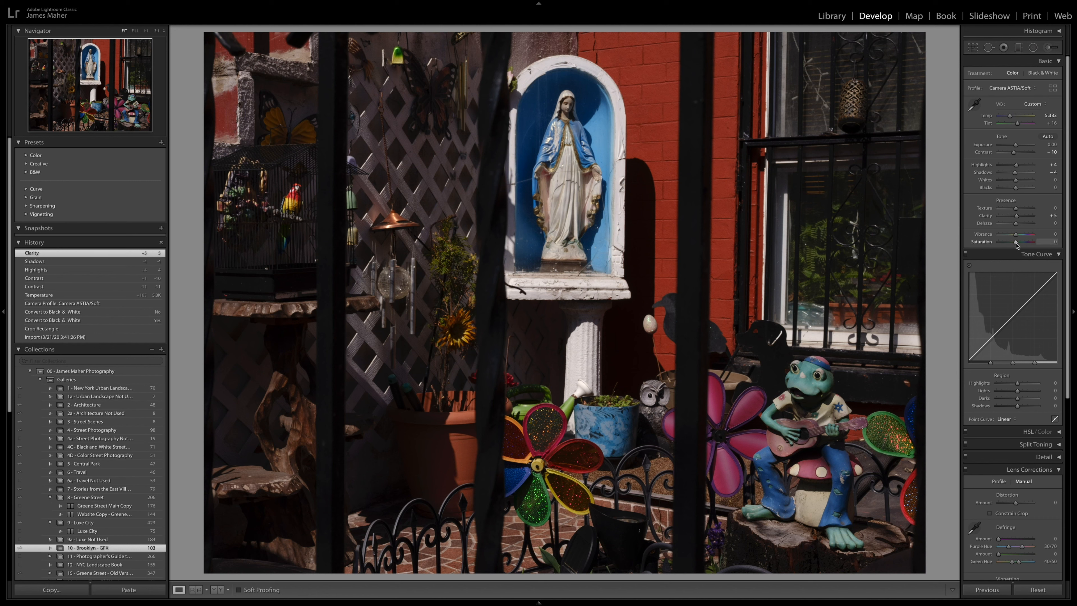
pyautogui.moveTo(1017, 242); pyautogui.dragTo(1019, 243)
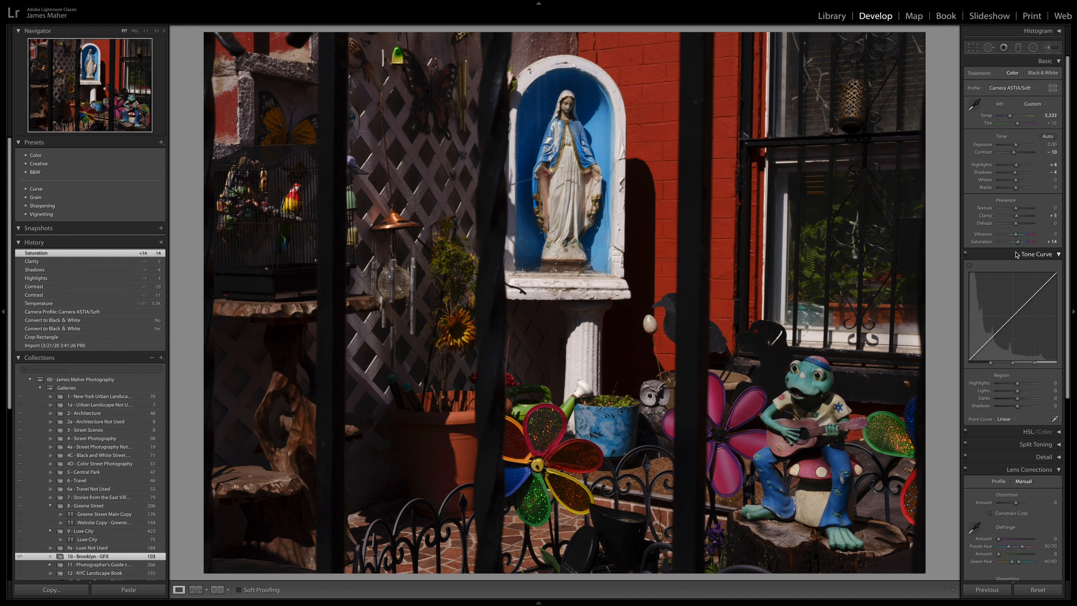
pyautogui.hotkey('ctrl', 'z')
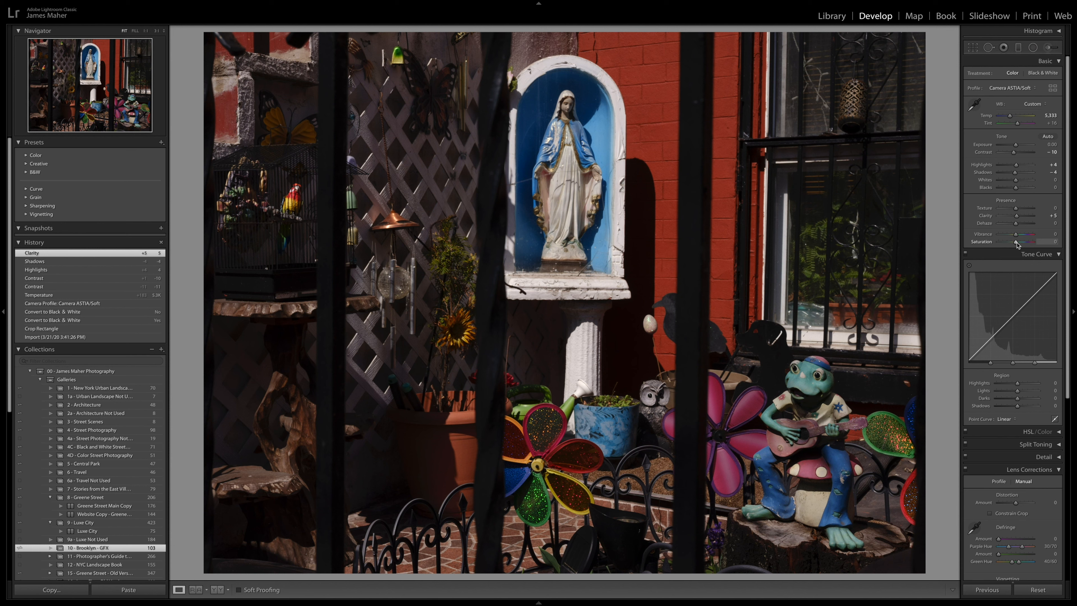
pyautogui.moveTo(1016, 244); pyautogui.dragTo(1015, 244)
pyautogui.hotkey('ctrl', 'z')
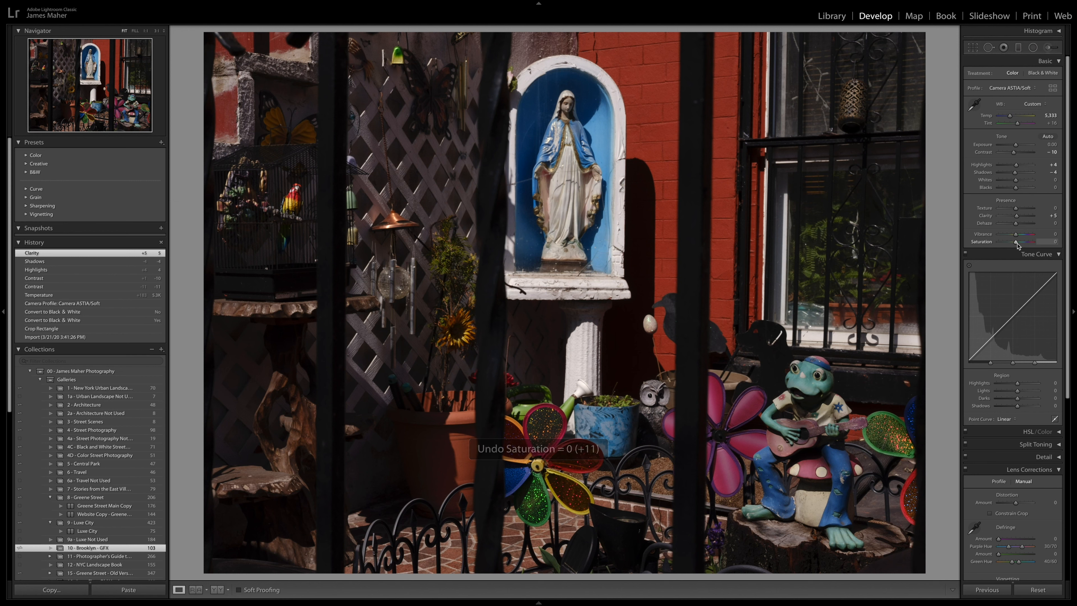
pyautogui.moveTo(1019, 245); pyautogui.dragTo(1018, 246)
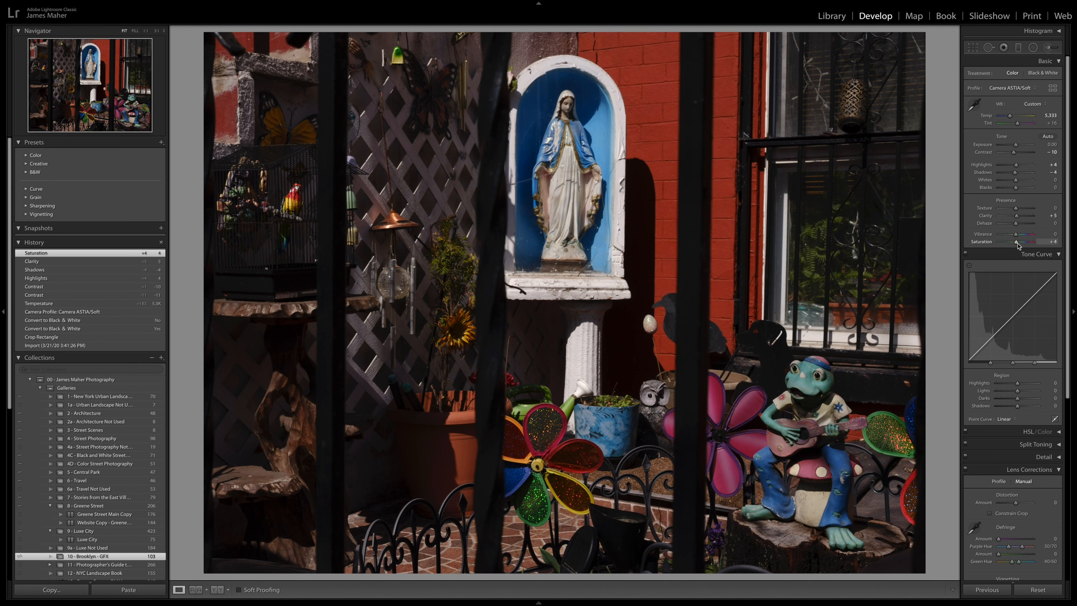
pyautogui.hotkey('ctrl', 'z')
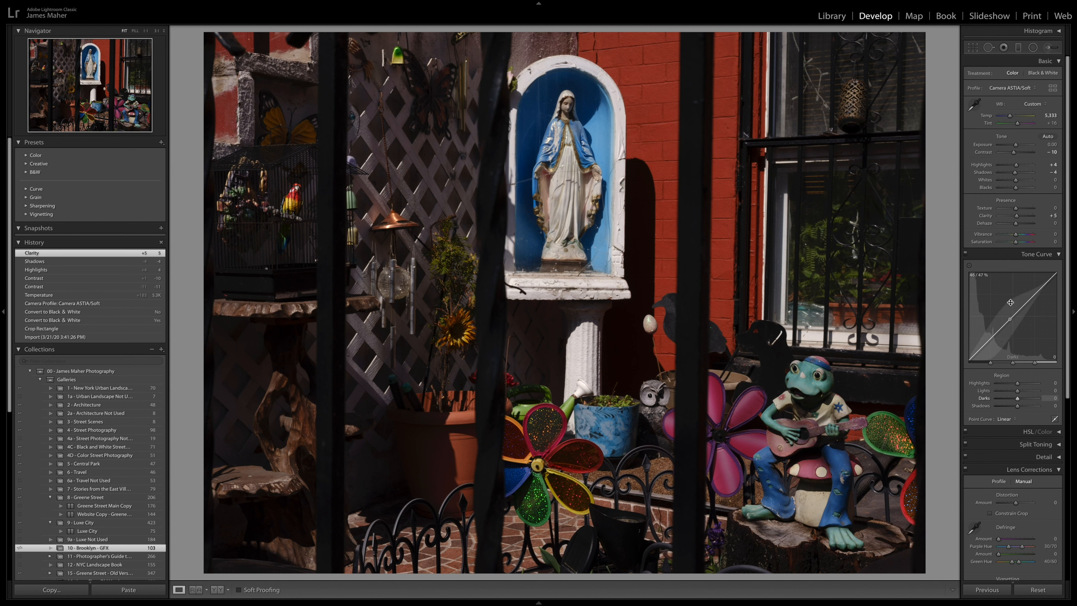
# - Try lens distortion amounts of −46 and +55 on the photo, and undo both
pyautogui.scroll(-1, 1018, 318)
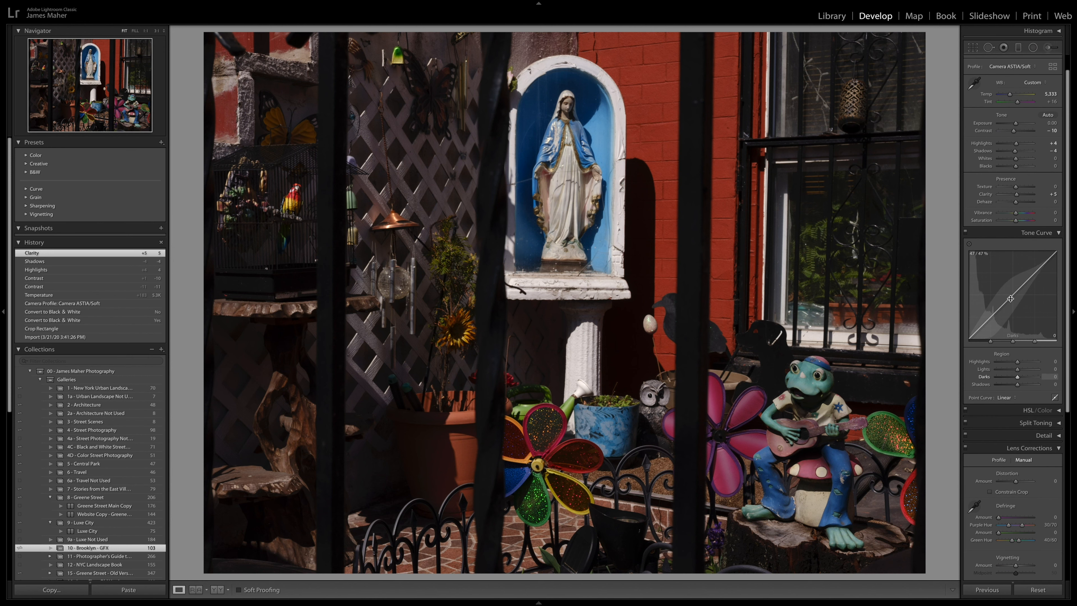
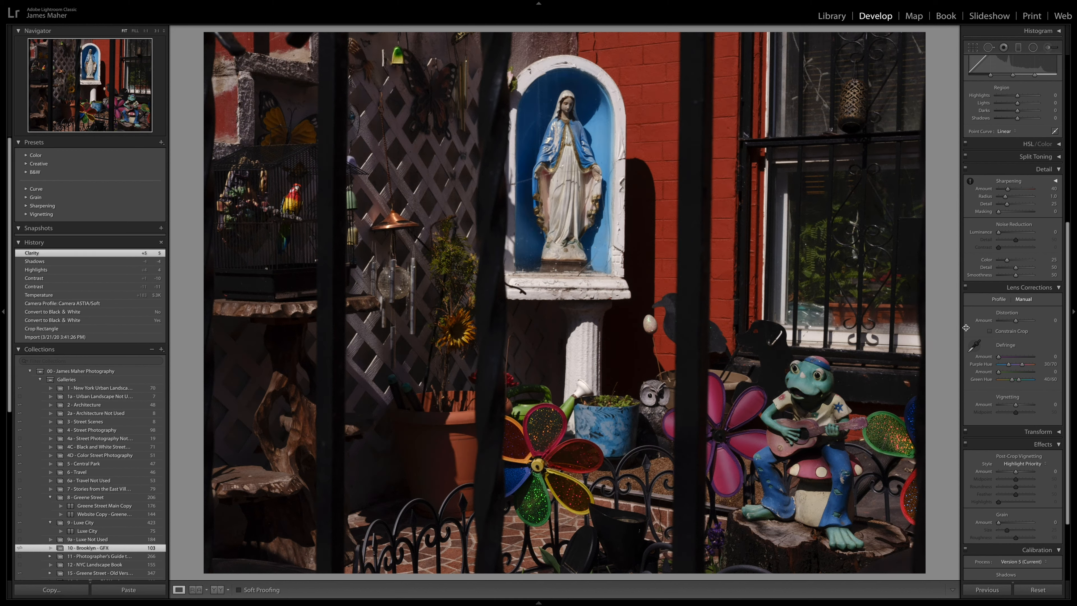
pyautogui.moveTo(1016, 320); pyautogui.dragTo(1026, 323)
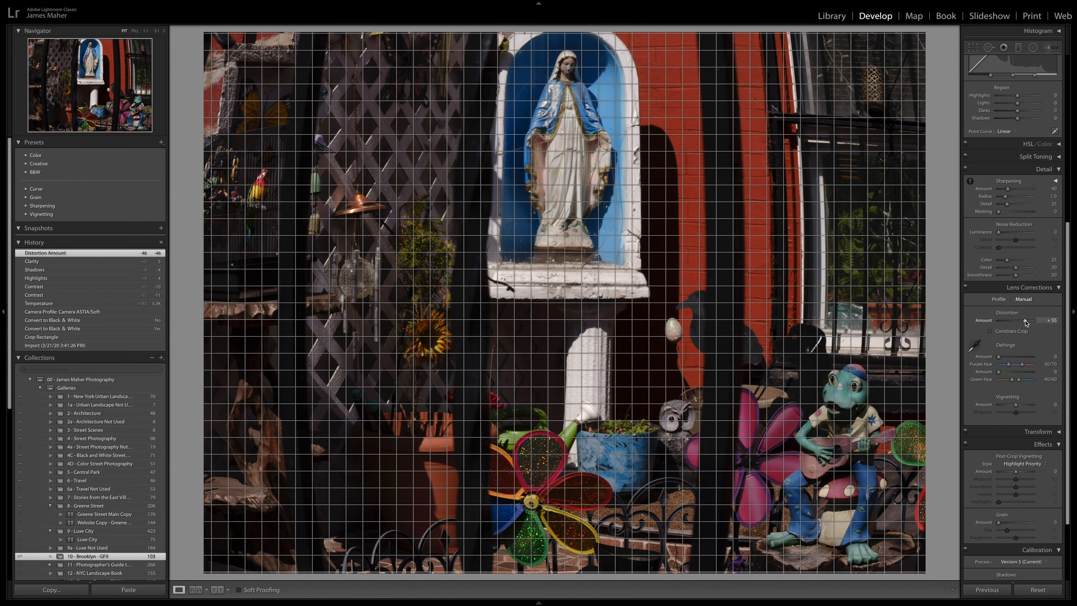
pyautogui.moveTo(1025, 323); pyautogui.dragTo(1025, 322)
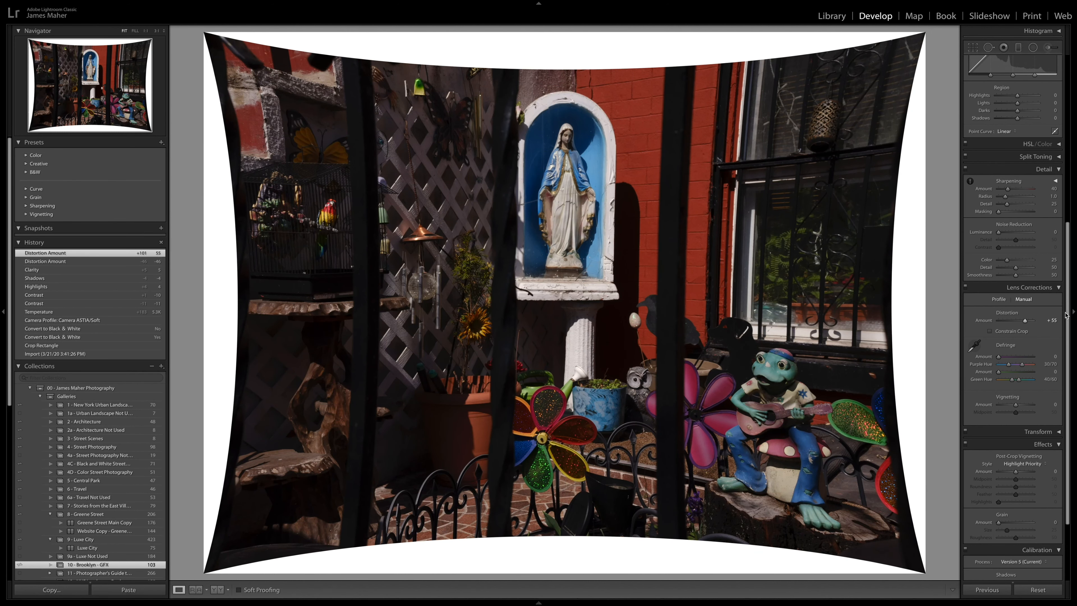
pyautogui.hotkey('ctrl', 'z')
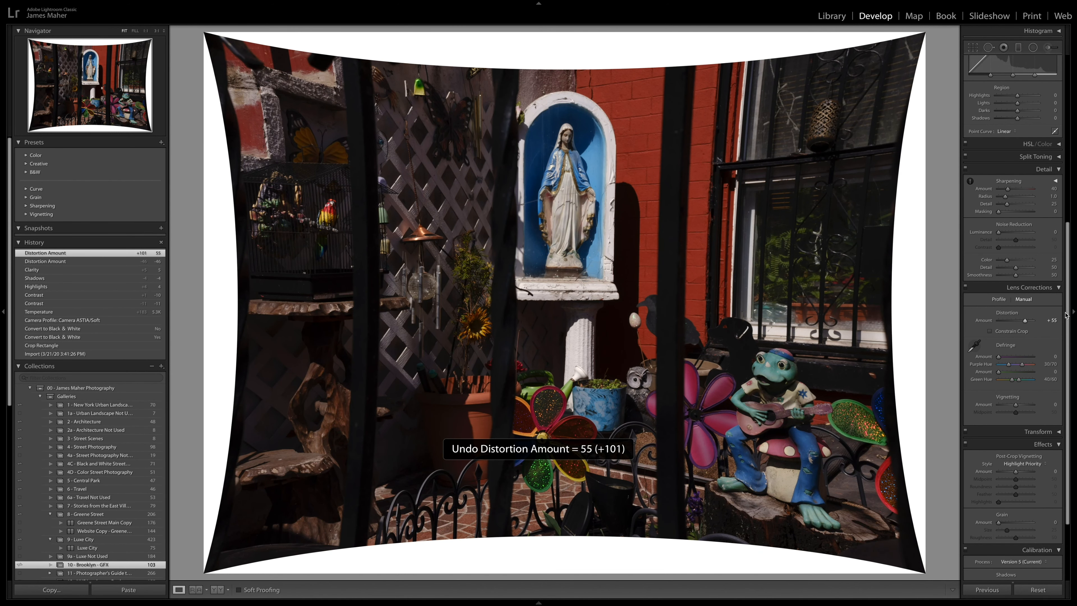
pyautogui.hotkey('ctrl', 'z')
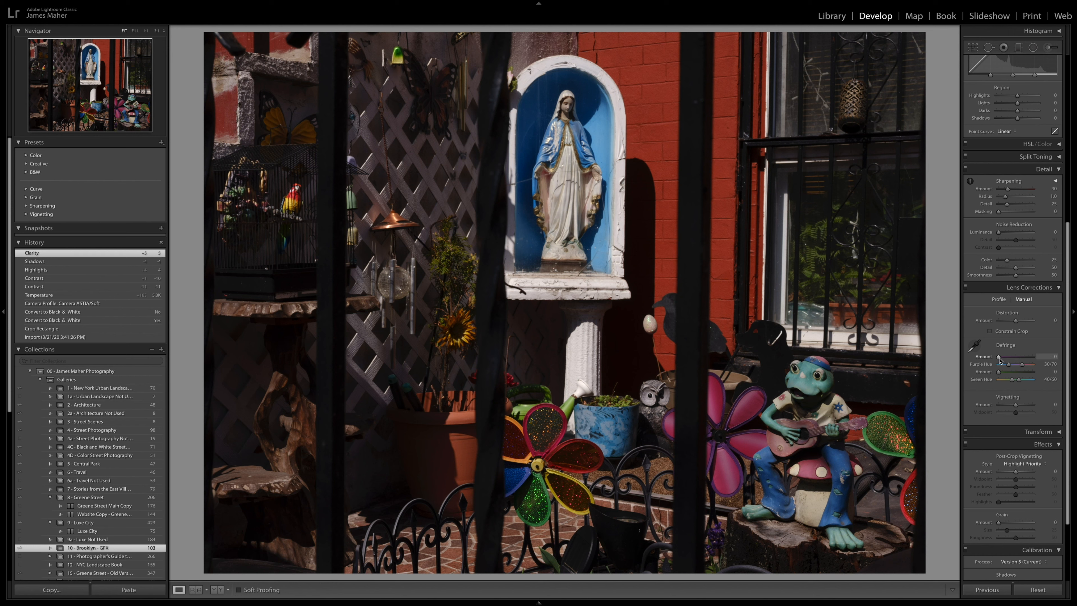
# - Try lens vignetting amounts of −94 and −29 on the photo, undoing each one
pyautogui.moveTo(999, 357)
pyautogui.mouseDown()
pyautogui.moveTo(1008, 357)
pyautogui.moveTo(999, 358)
pyautogui.mouseUp()
pyautogui.scroll(-1, 1019, 407)
pyautogui.scroll(-3, 1019, 407)
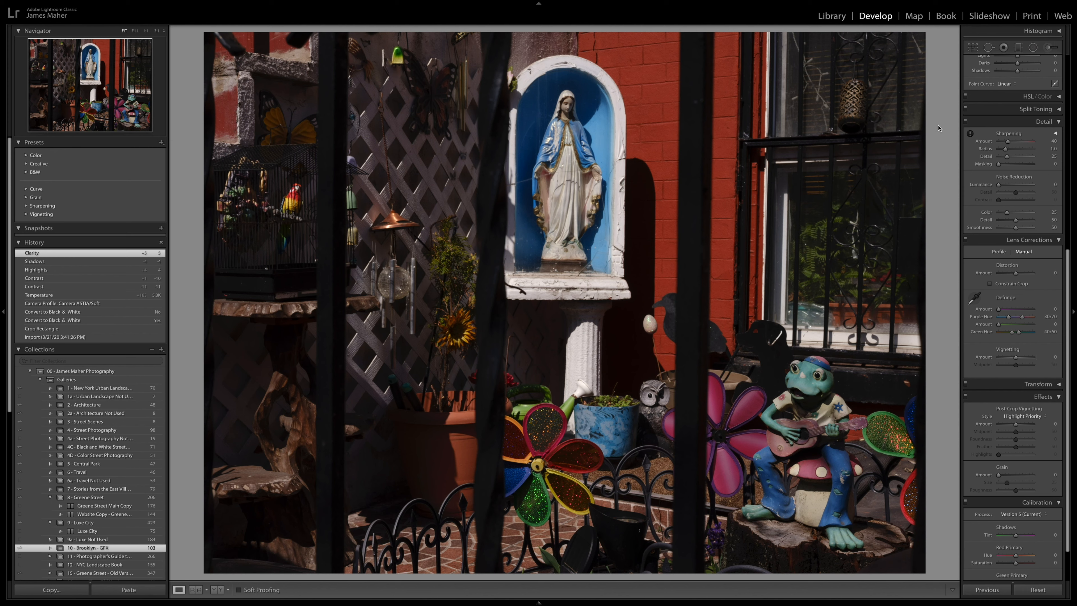
pyautogui.click(1000, 359)
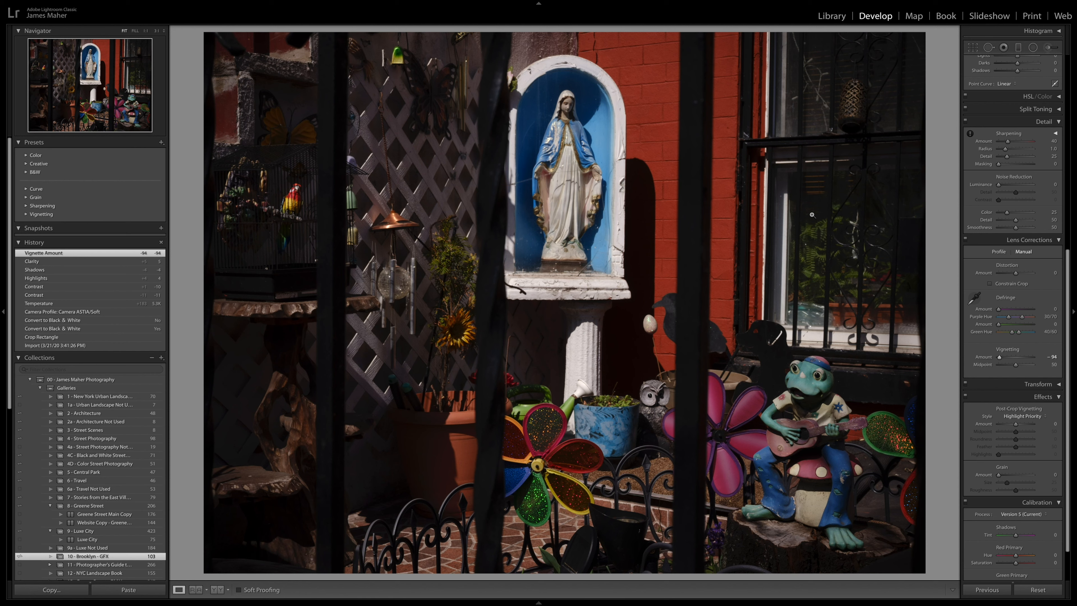
pyautogui.hotkey('ctrl', 'z')
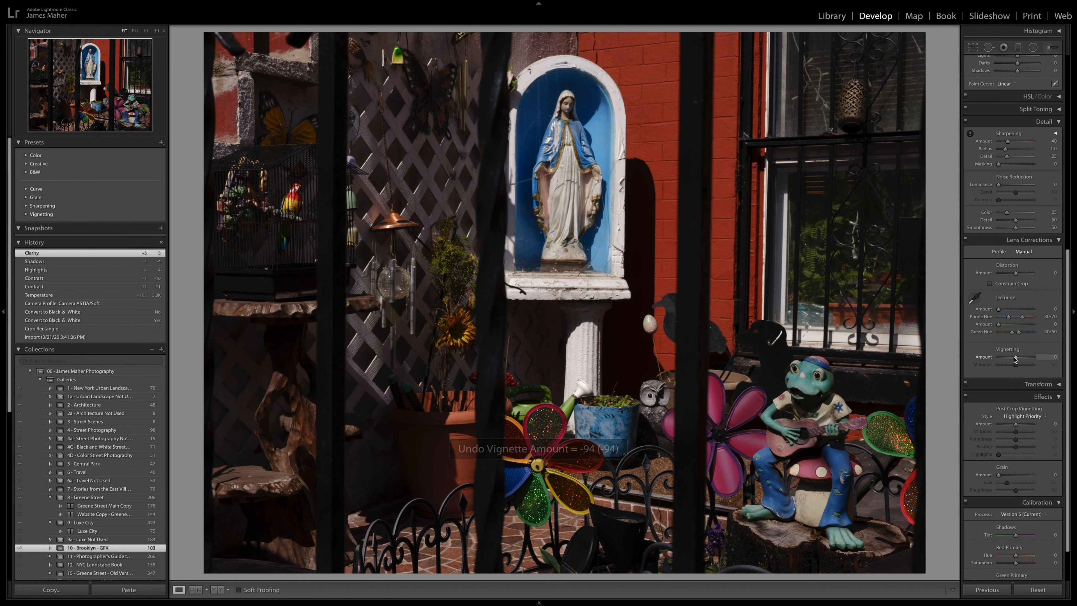
pyautogui.moveTo(999, 356); pyautogui.dragTo(1012, 357)
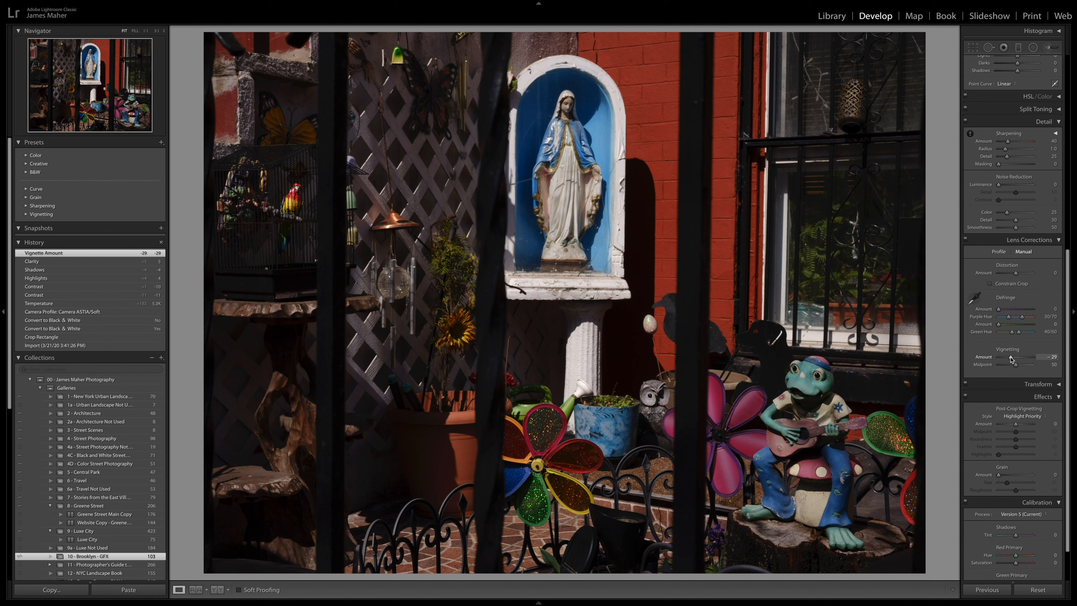
pyautogui.hotkey('ctrl', 'z')
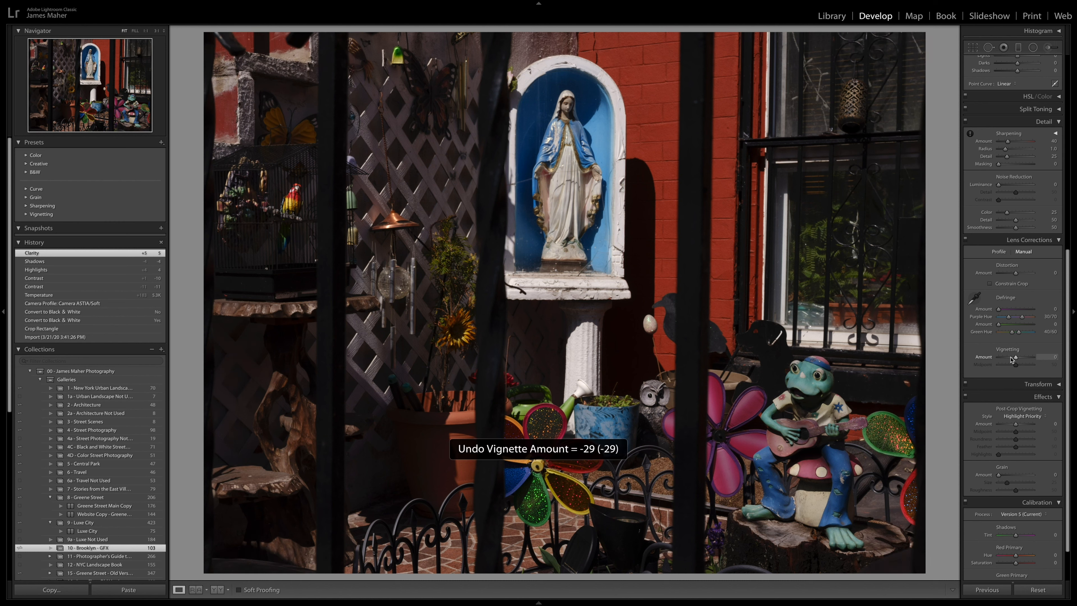
# - Try a tighter crop around the statue with a lens vignetting amount of −92, and undo both changes
pyautogui.press('r')
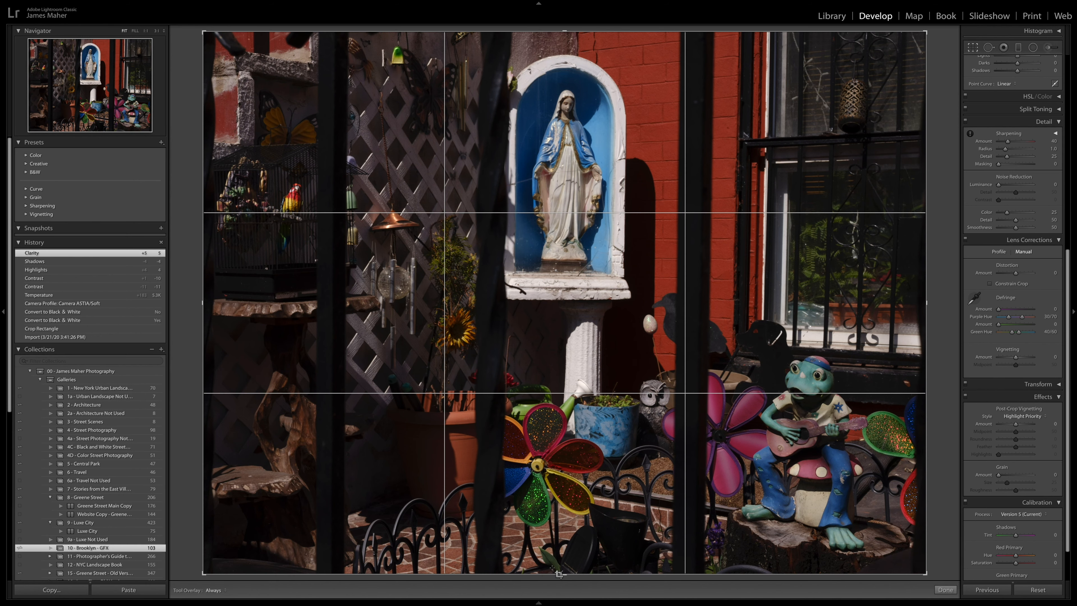
pyautogui.moveTo(557, 576); pyautogui.dragTo(566, 469)
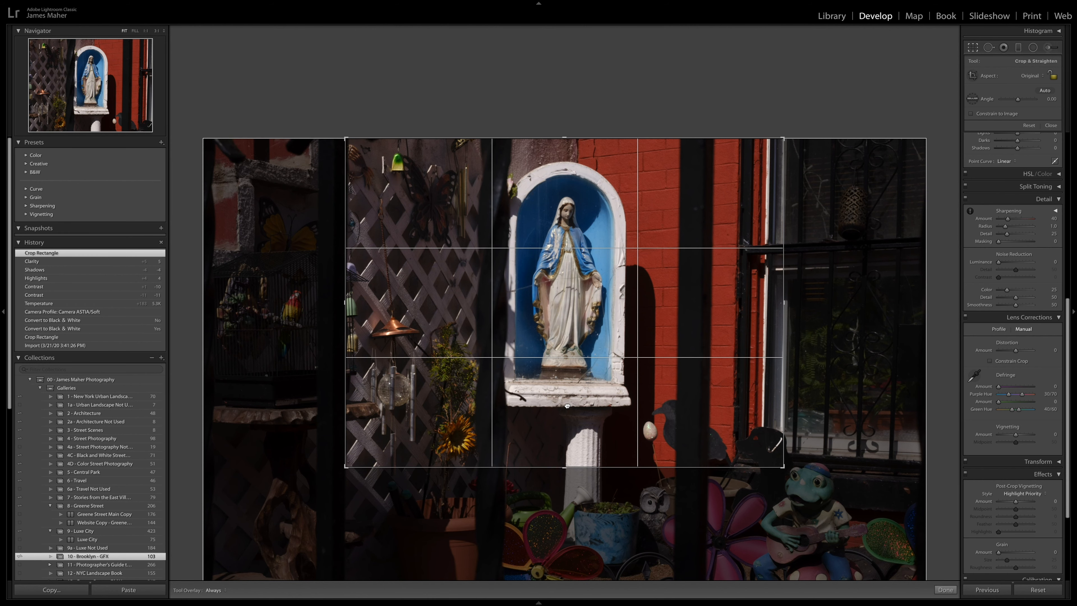
pyautogui.press('Return')
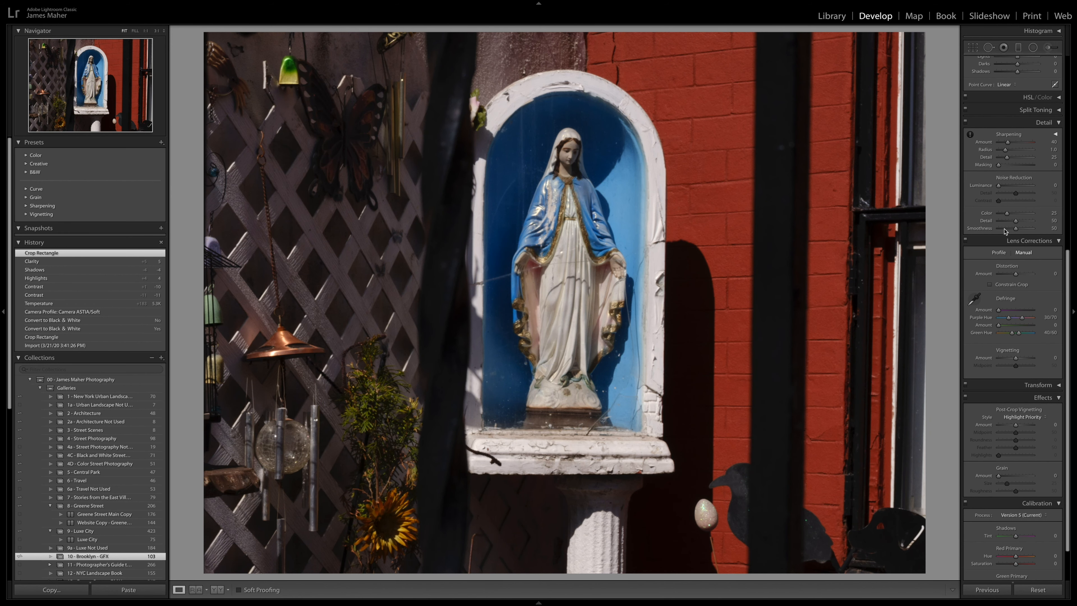
pyautogui.moveTo(1005, 358); pyautogui.dragTo(1000, 359)
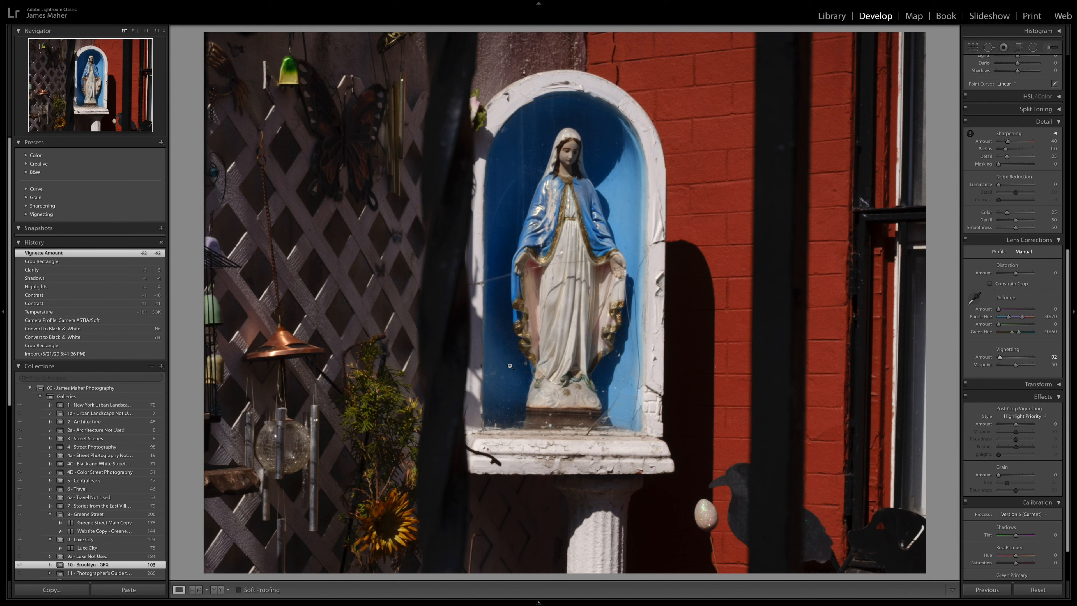
pyautogui.hotkey('ctrl', 'z')
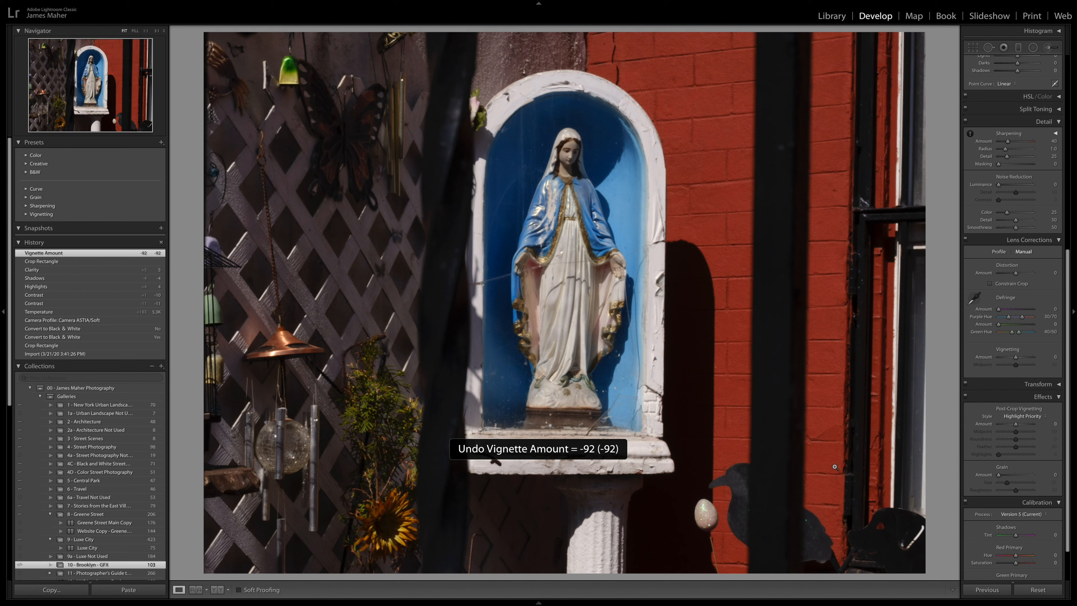
pyautogui.hotkey('ctrl', 'z')
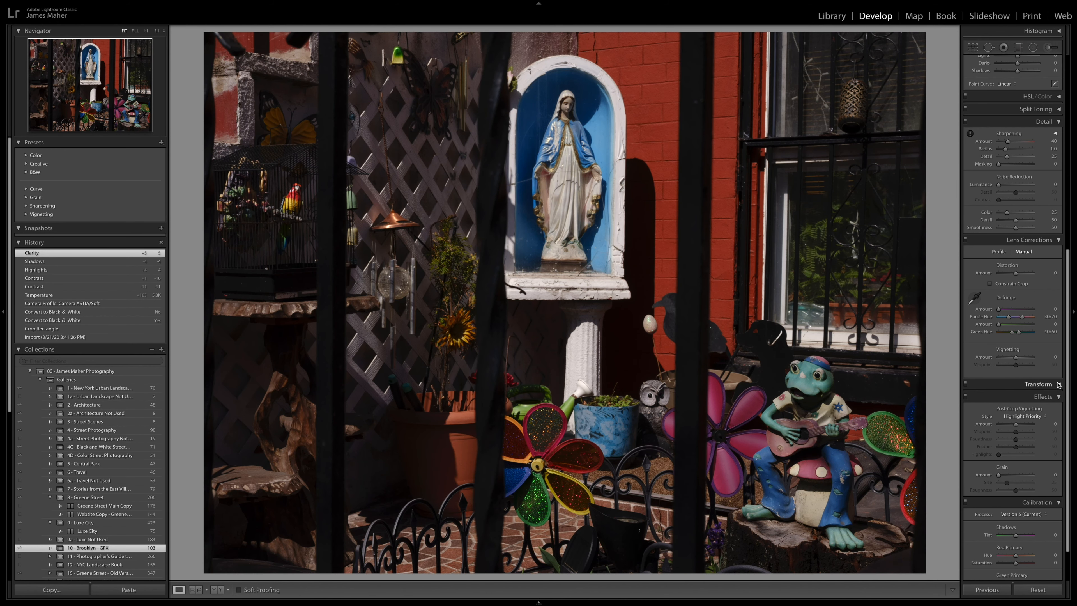
# - Add a post-crop vignette, trying an amount of −6 with midpoint 0, and settle on amount −31 and midpoint 36
pyautogui.click(1011, 424)
pyautogui.moveTo(1011, 424); pyautogui.dragTo(1015, 425)
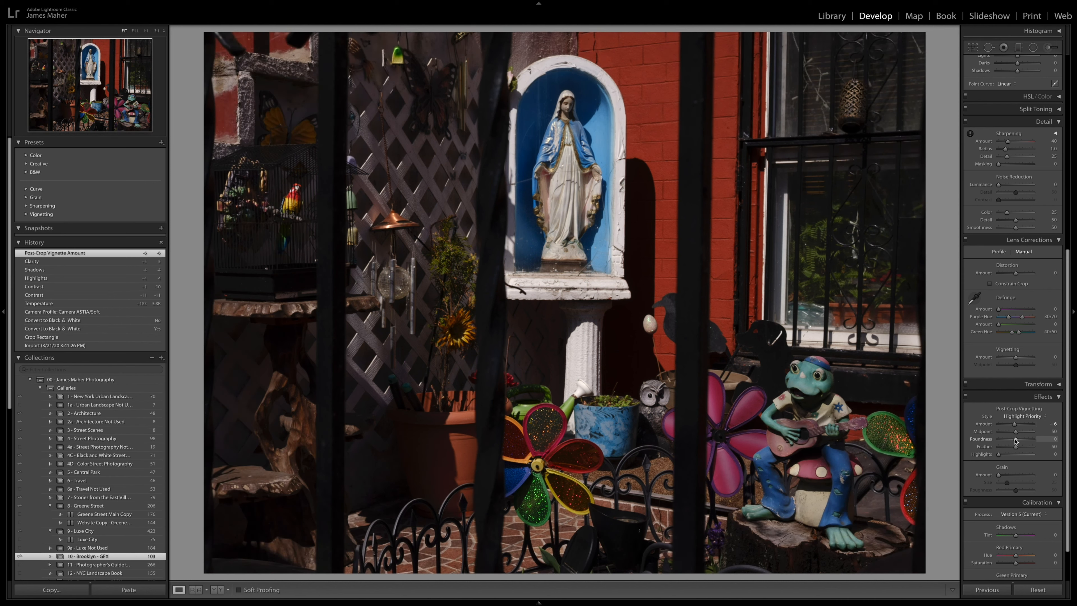
pyautogui.moveTo(1019, 431); pyautogui.dragTo(974, 433)
pyautogui.hotkey('ctrl', 'z')
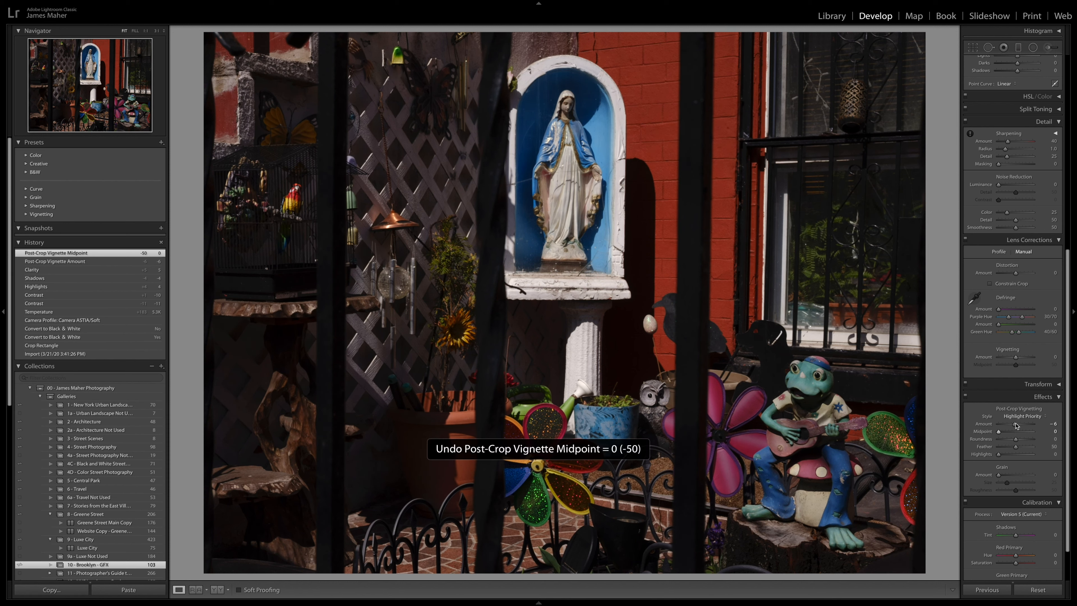
pyautogui.moveTo(1016, 426); pyautogui.dragTo(1013, 427)
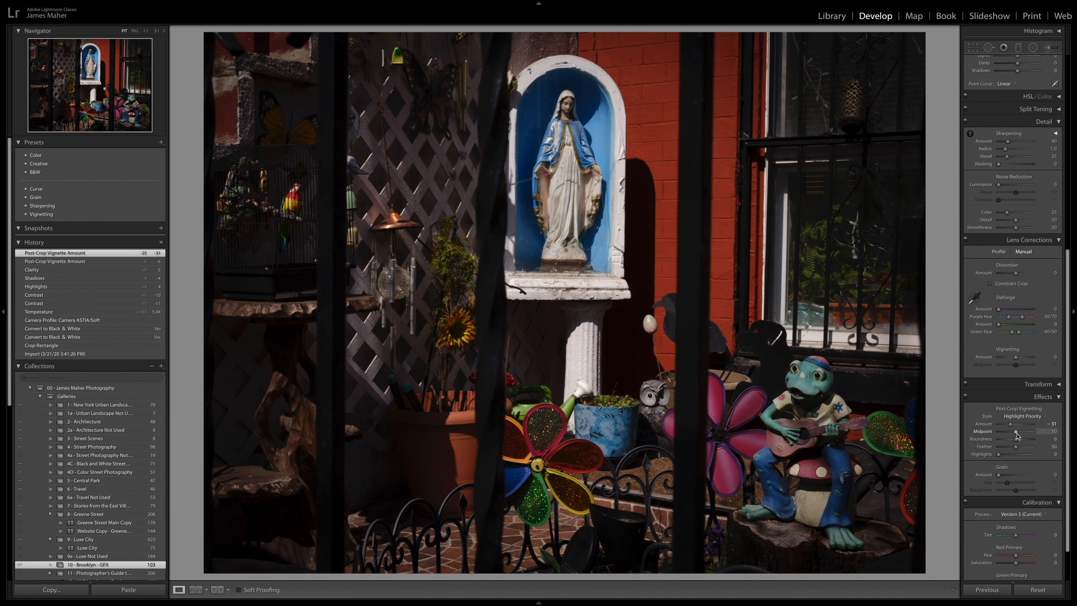
pyautogui.moveTo(1017, 434)
pyautogui.mouseDown()
pyautogui.moveTo(1003, 434)
pyautogui.moveTo(1024, 441)
pyautogui.moveTo(1011, 433)
pyautogui.mouseUp()
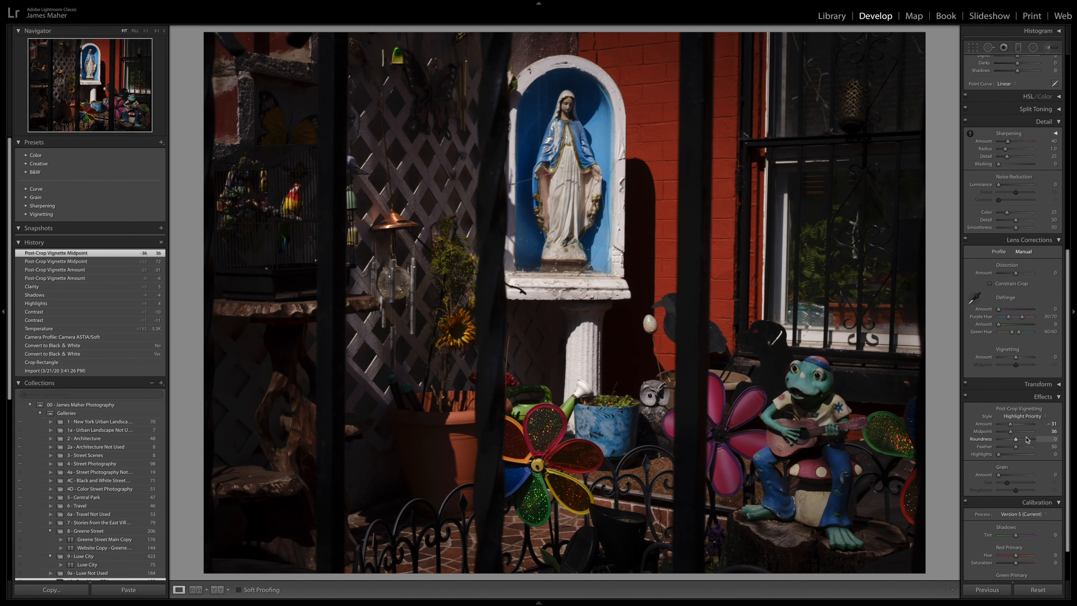
# - Try post-crop vignette roundness of +60 and −63, settle on −7, and set the feather to 78 and the amount to −23
pyautogui.click(1027, 440)
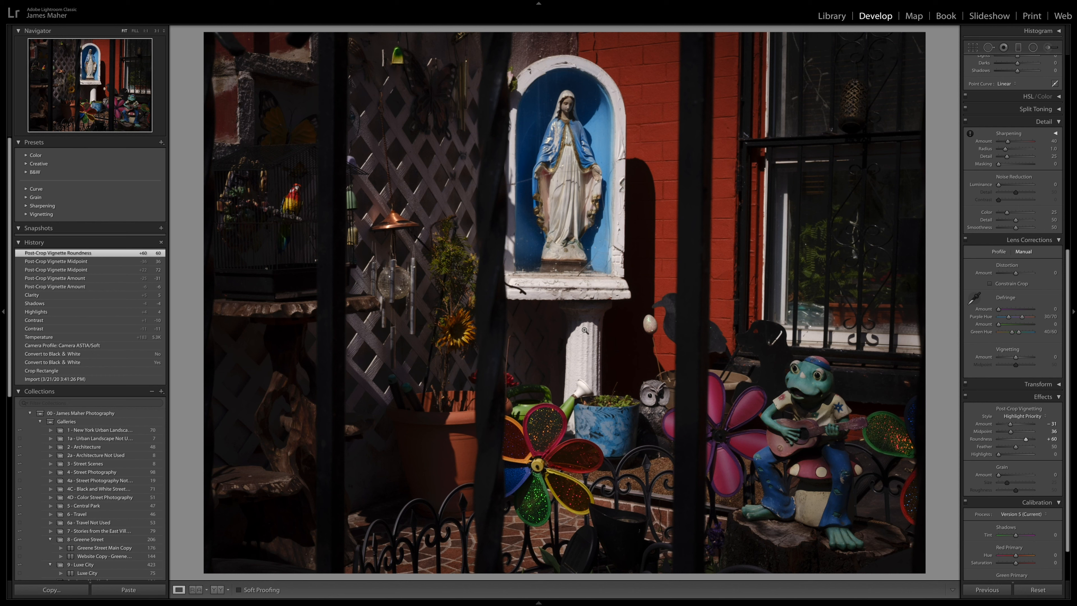
pyautogui.moveTo(1025, 439); pyautogui.dragTo(1005, 440)
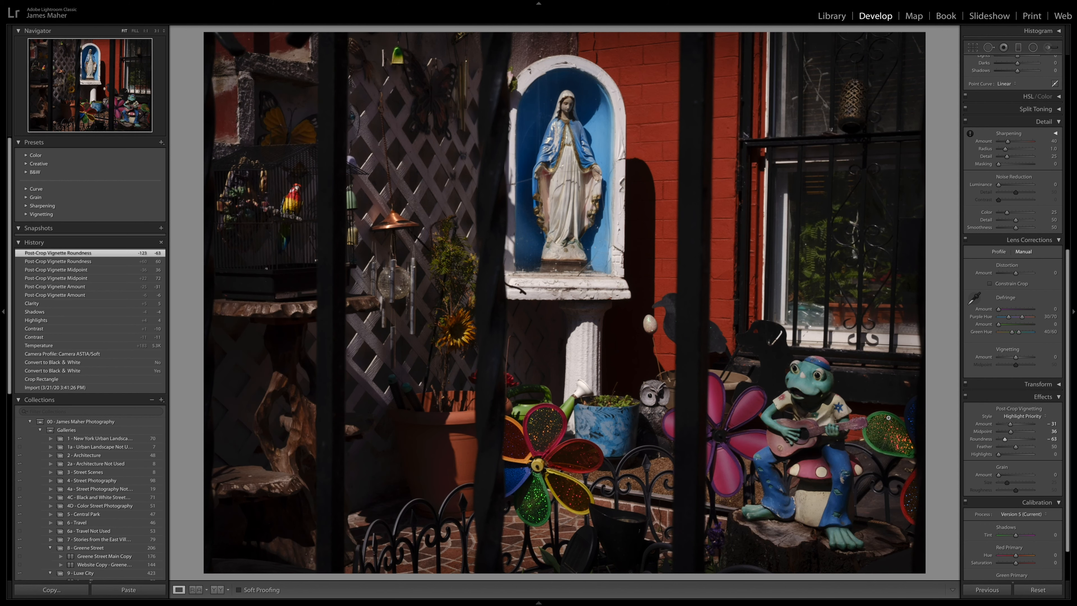
pyautogui.moveTo(1004, 440); pyautogui.dragTo(1015, 440)
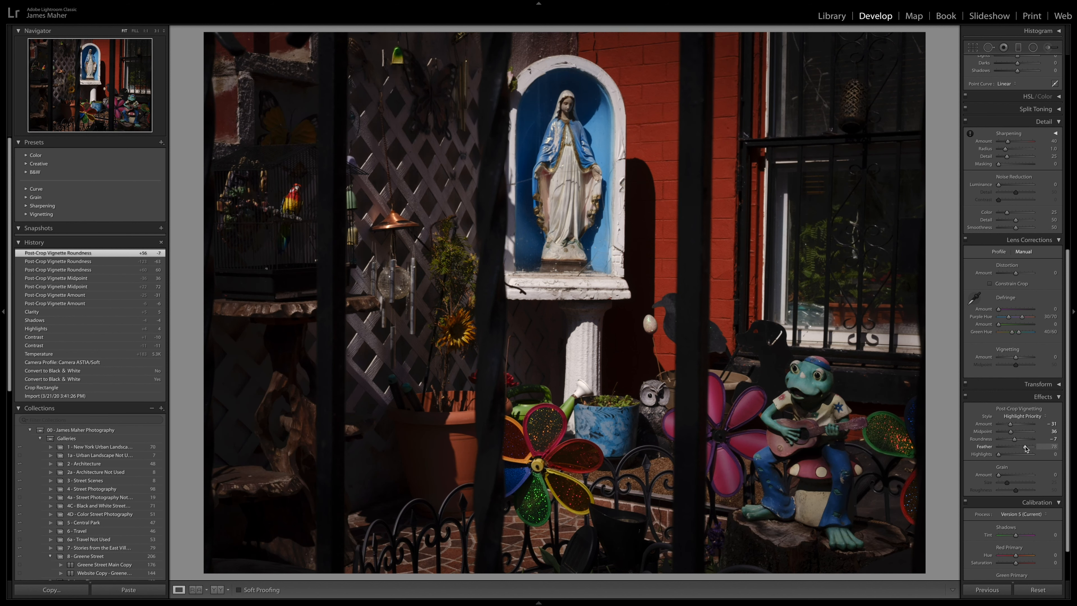
pyautogui.moveTo(1026, 448); pyautogui.dragTo(1026, 449)
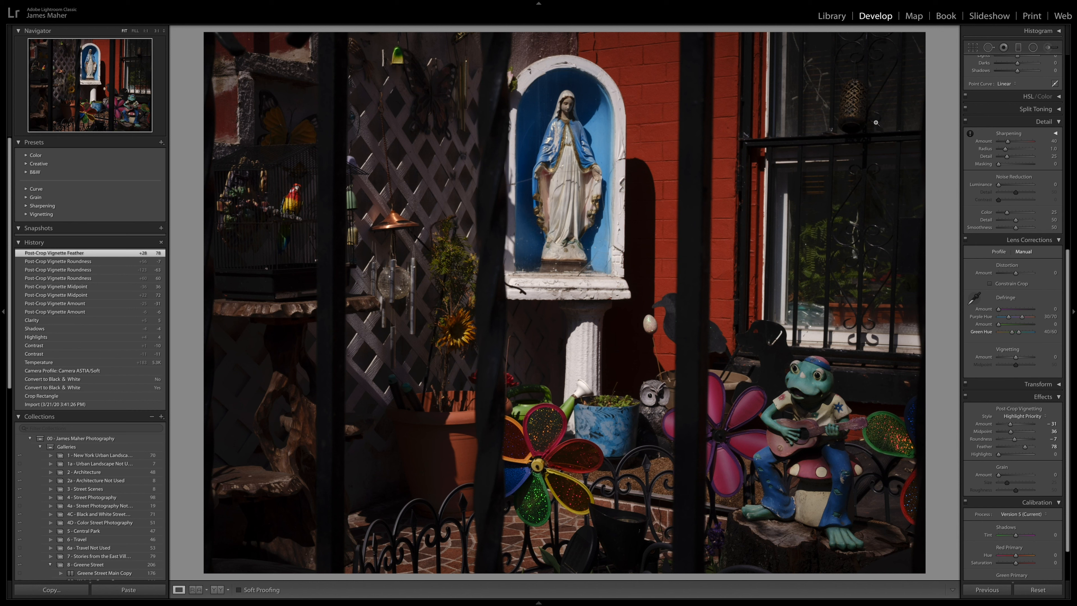
pyautogui.moveTo(1011, 425); pyautogui.dragTo(1013, 424)
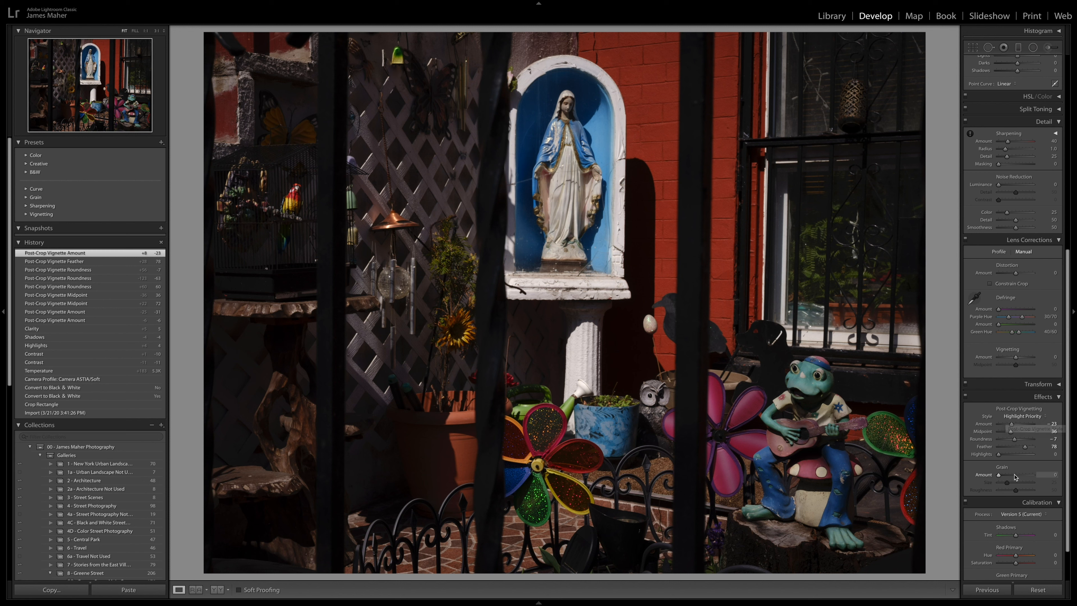
# - Try post-crop vignette highlights of 37 and 72, undoing each one
pyautogui.click(1012, 454)
pyautogui.hotkey('ctrl', 'z')
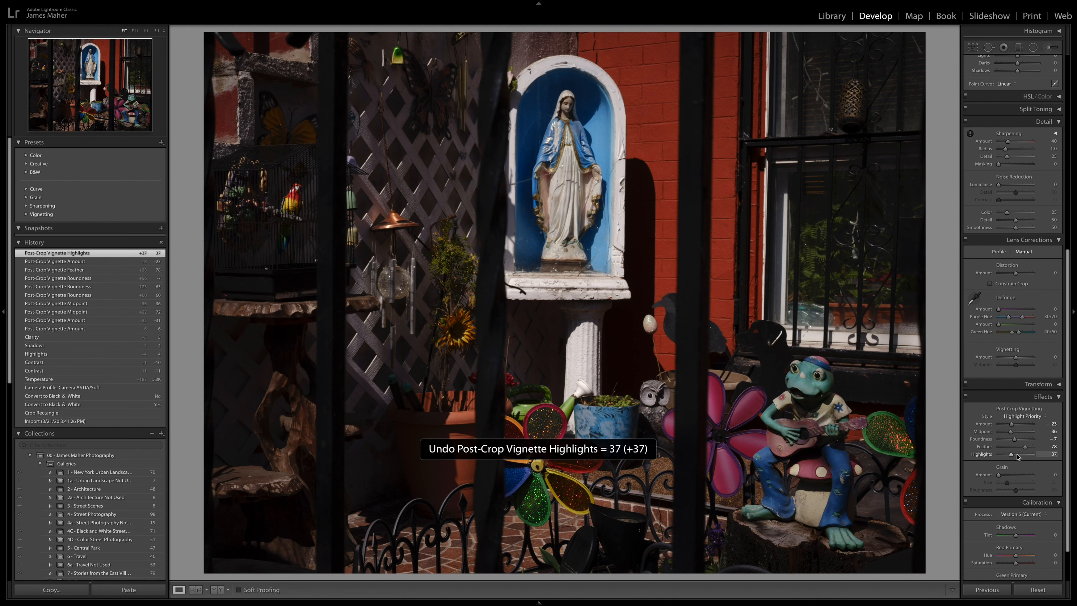
pyautogui.click(1023, 454)
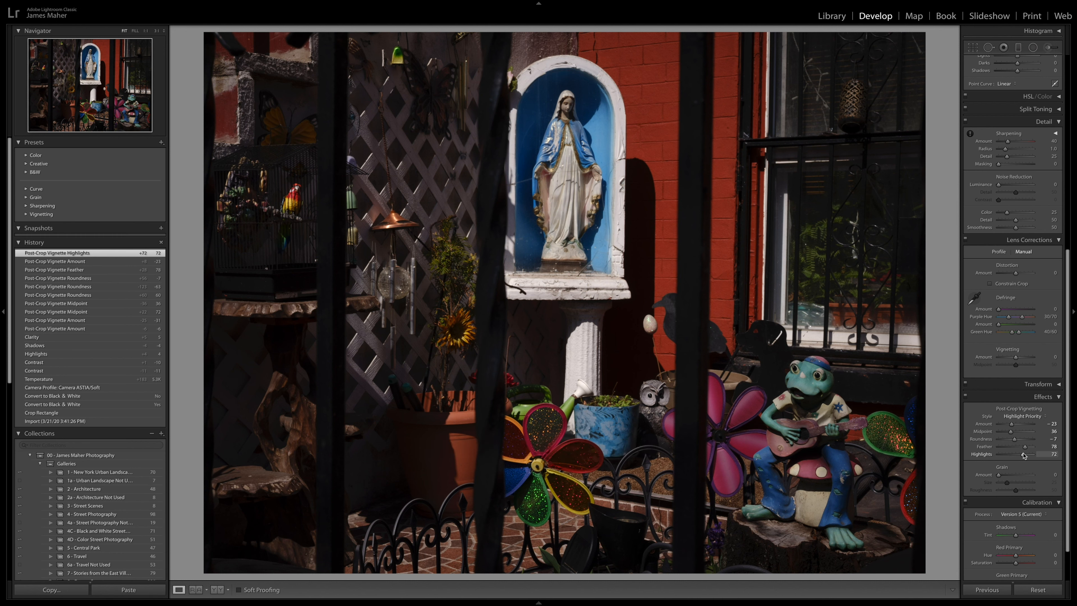
pyautogui.hotkey('ctrl', 'z')
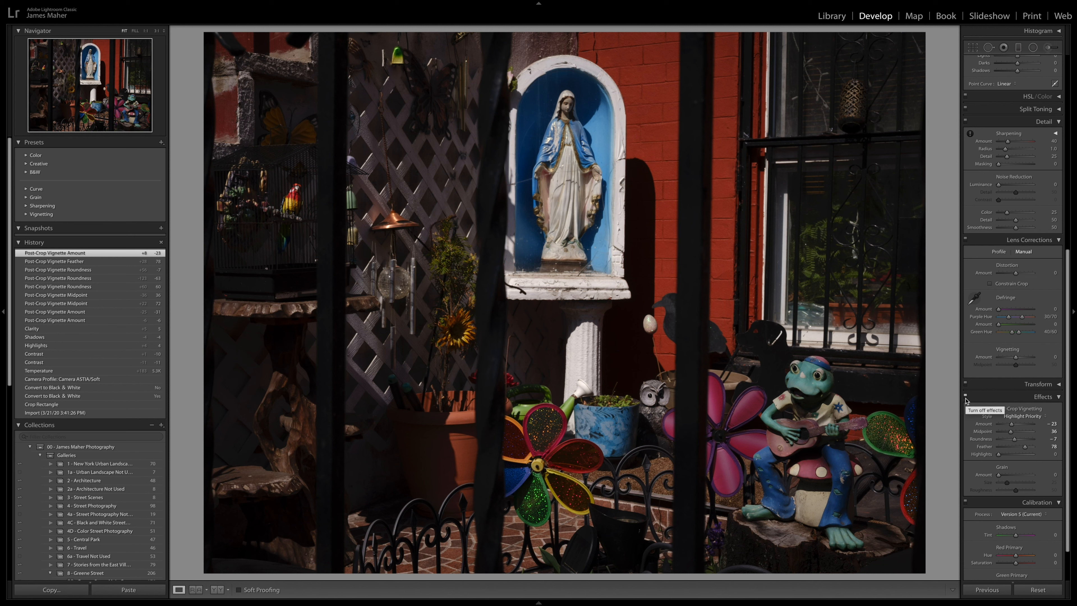
# - Compare the photo with and without the vignette by disabling the effects and restoring them
pyautogui.click(966, 399)
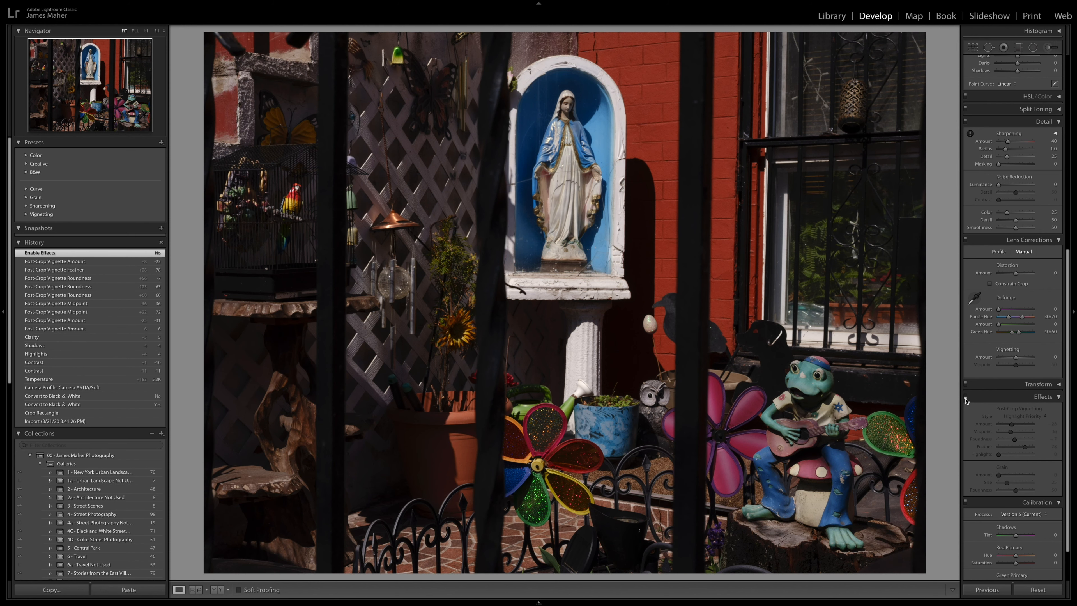
pyautogui.hotkey('ctrl', 'z')
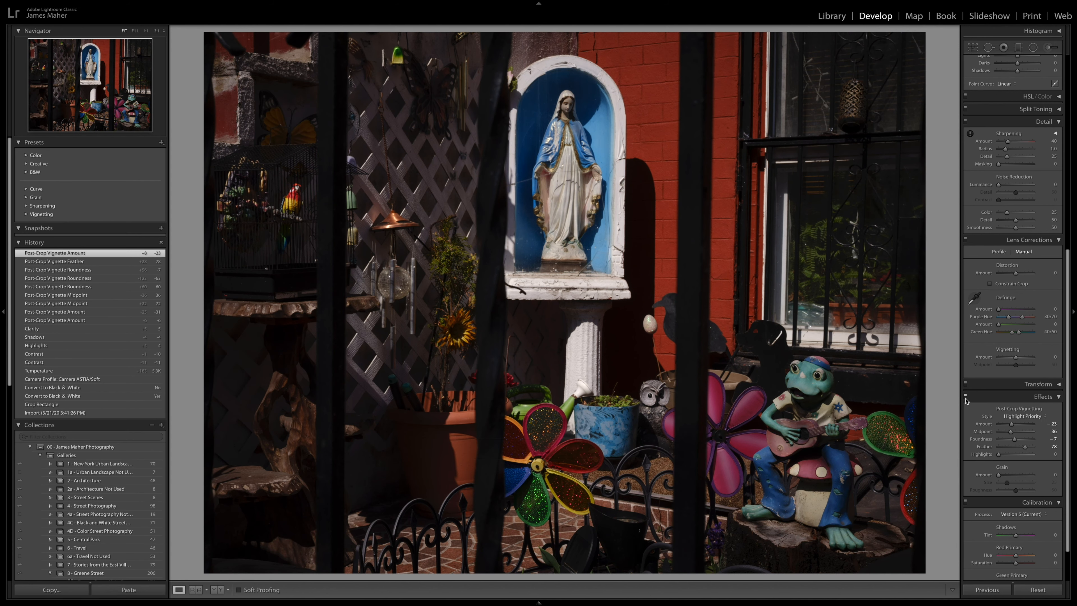
pyautogui.hotkey('ctrl', 'y')
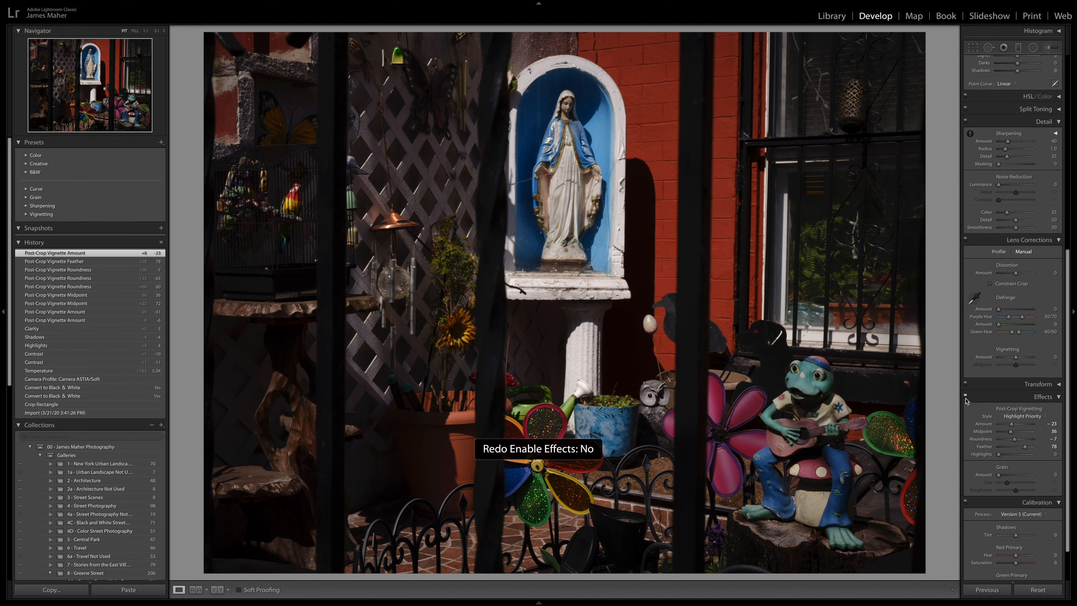
pyautogui.hotkey('ctrl', 'z')
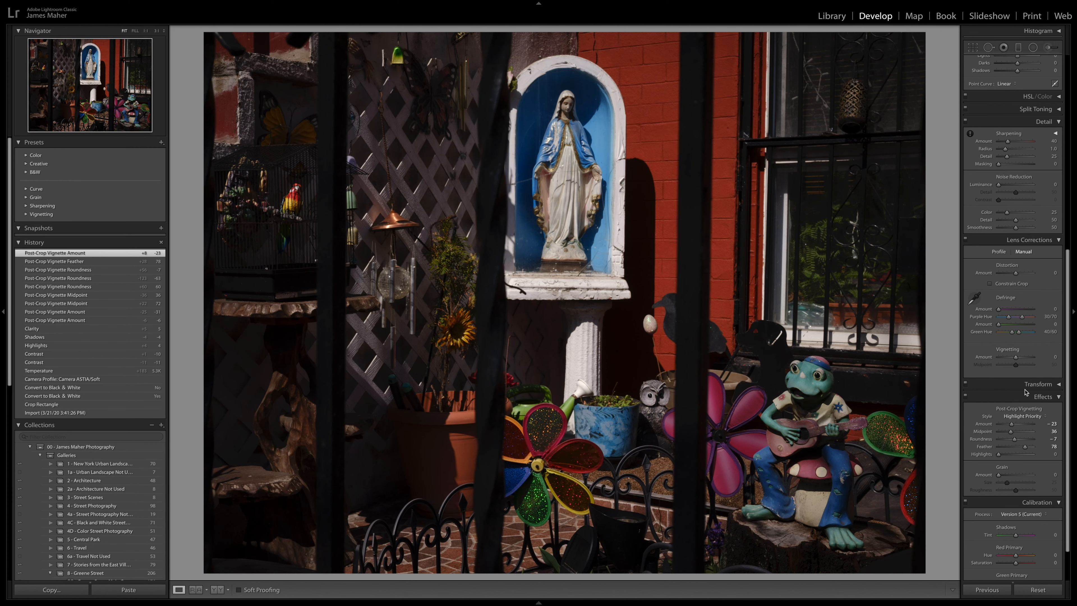
# - Set the post-crop vignette amount to −6, and compare the photo with the effects off and on twice
pyautogui.moveTo(1017, 423); pyautogui.dragTo(1017, 426)
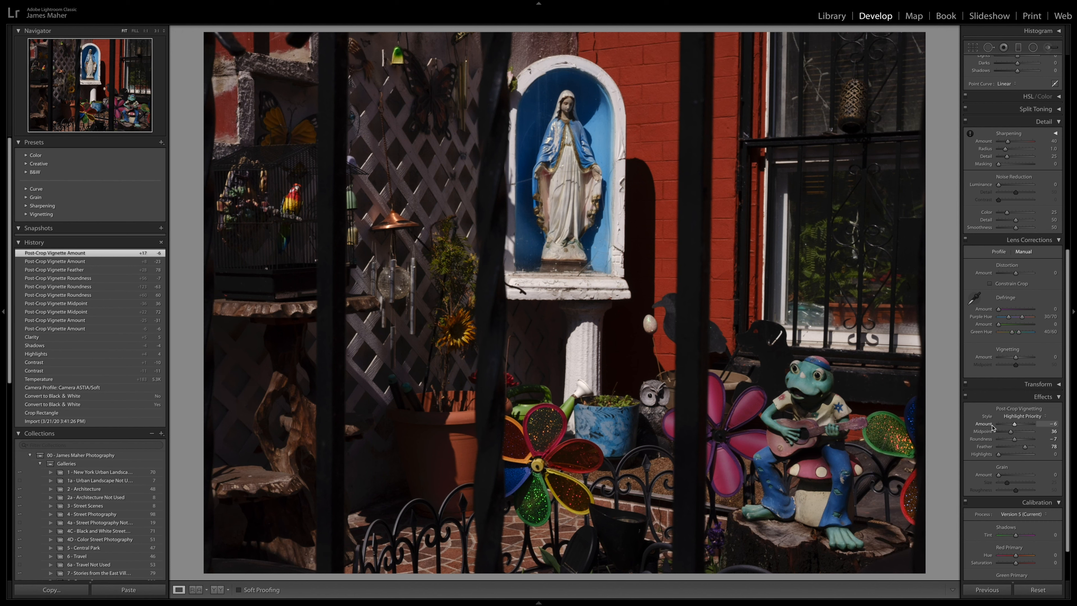
pyautogui.click(965, 397)
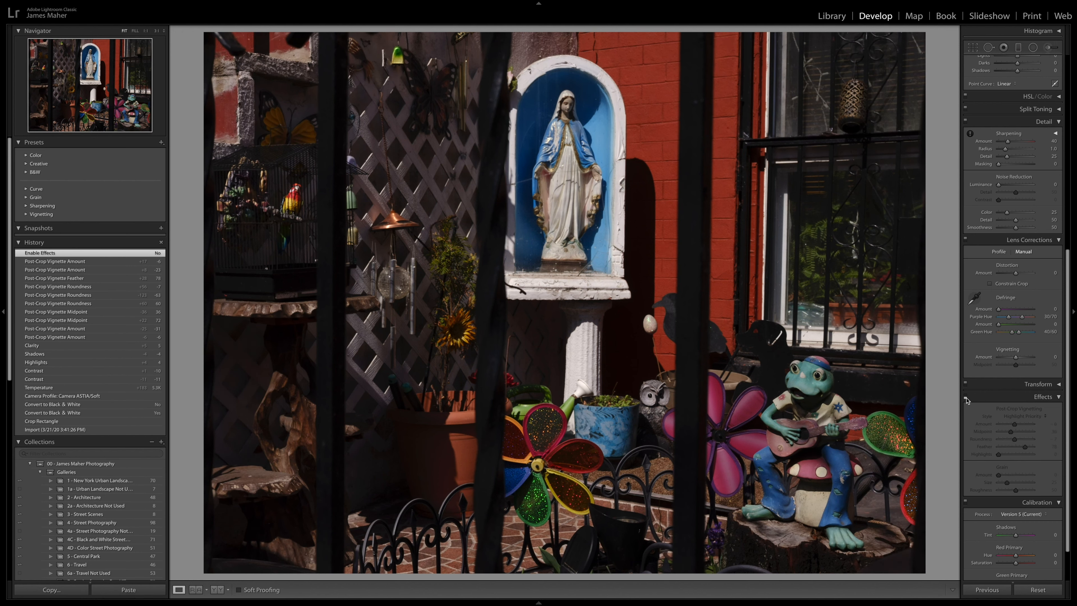
pyautogui.click(966, 397)
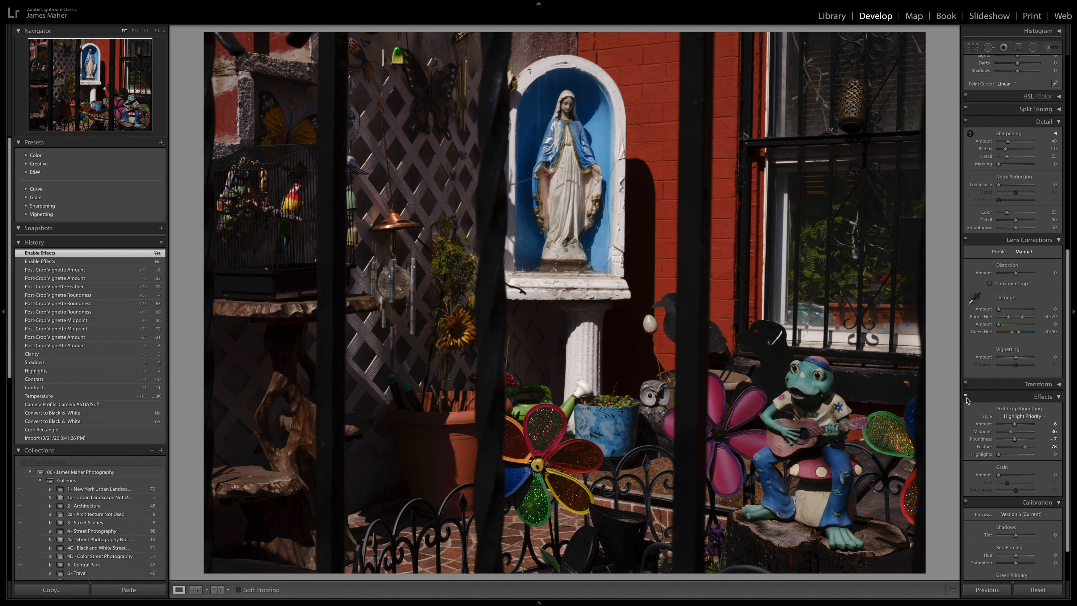
pyautogui.click(966, 397)
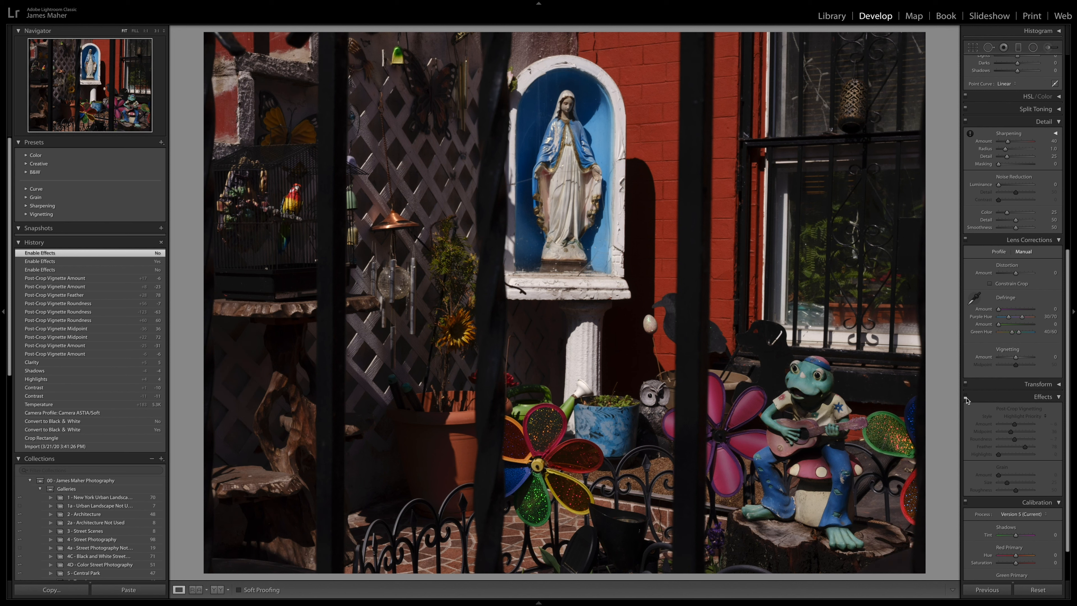
pyautogui.click(966, 398)
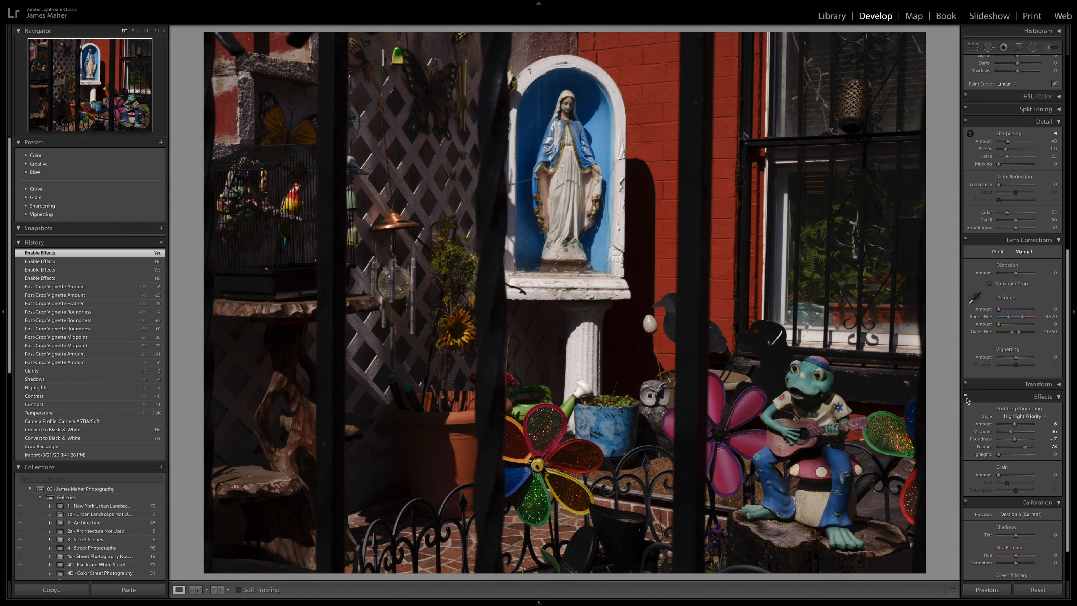
# - Try vertical perspective of +43 and −48 and horizontal perspective of +51 on the photo, and undo all three
pyautogui.click(1058, 385)
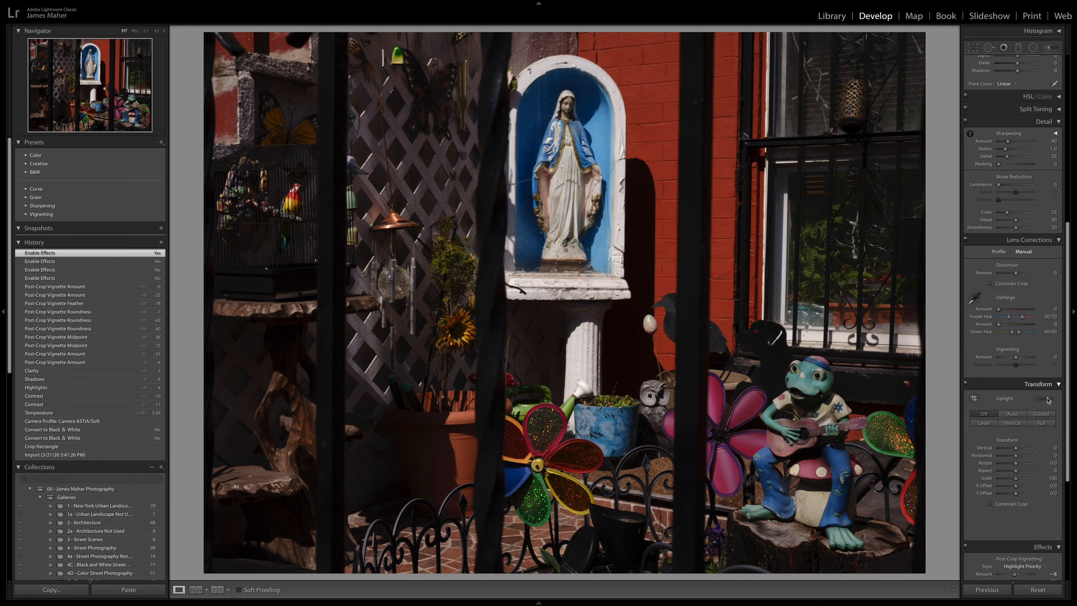
pyautogui.moveTo(1019, 449)
pyautogui.click(1024, 449)
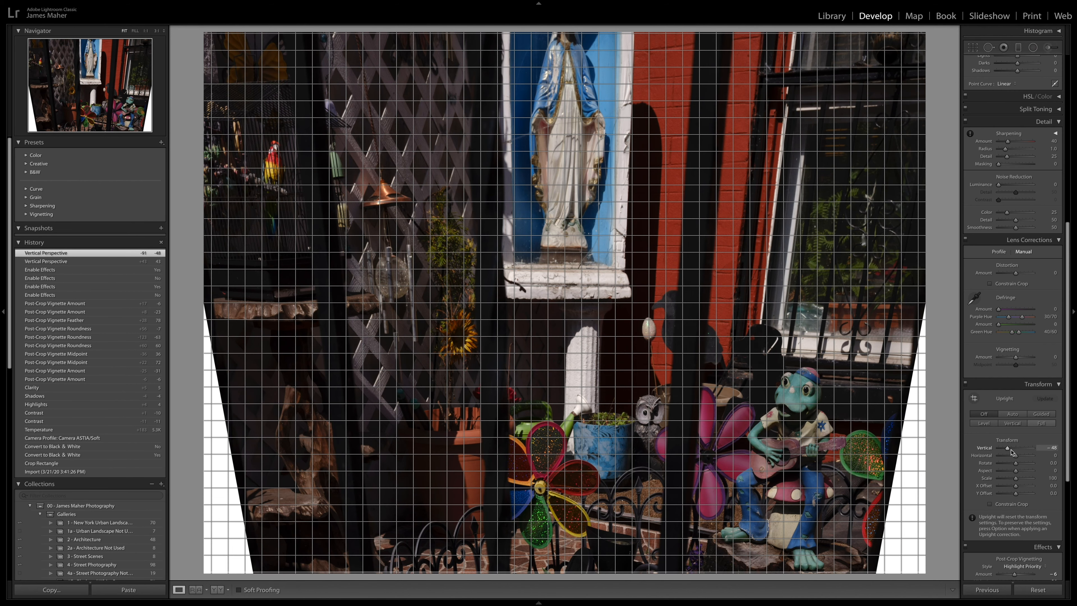
pyautogui.click(1025, 457)
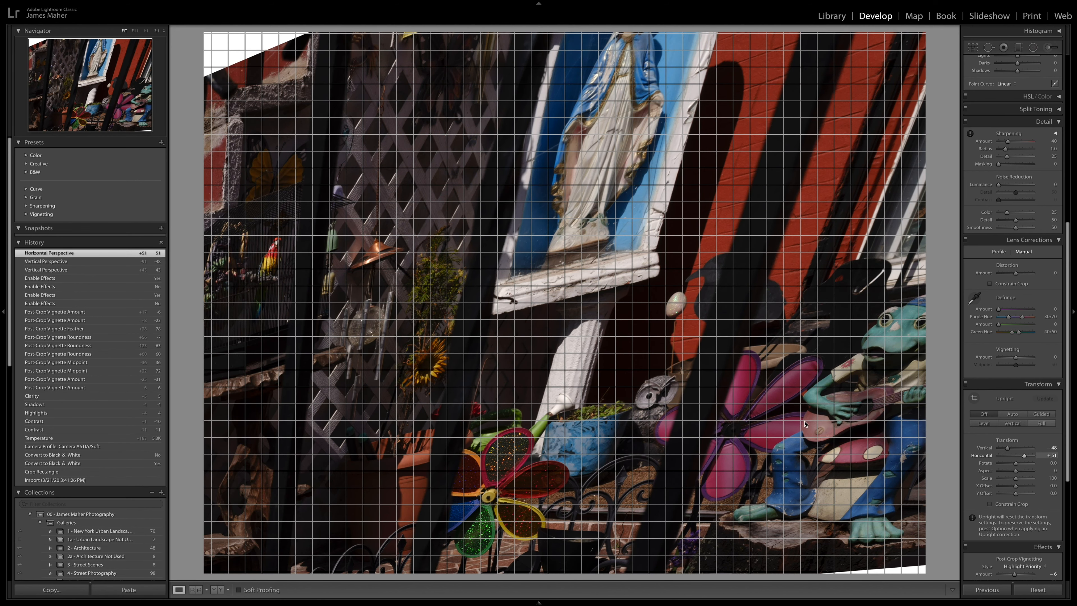
pyautogui.press('super+z')
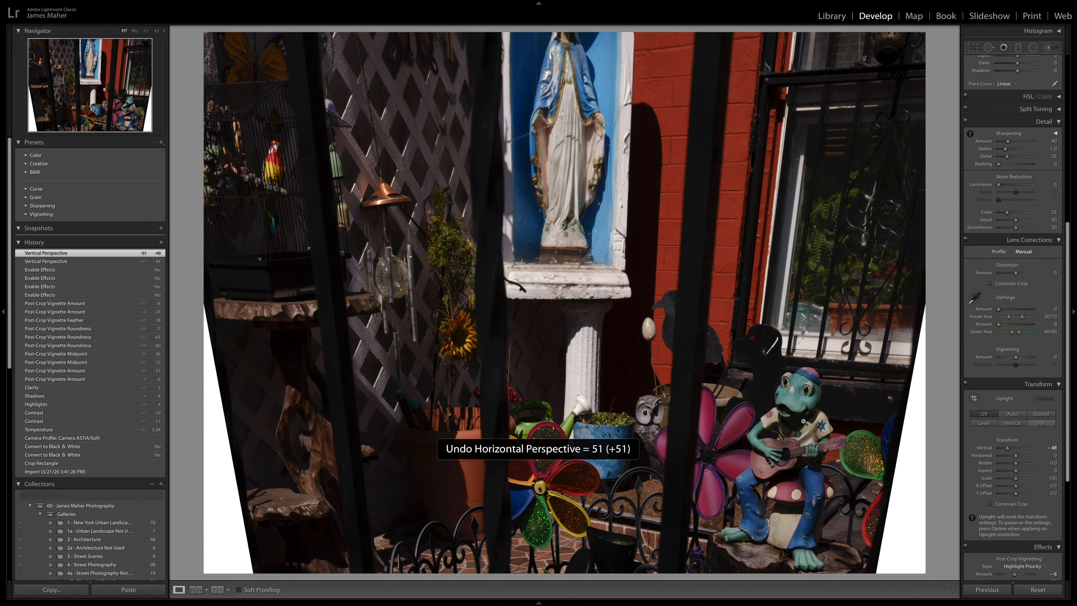
pyautogui.press('super+z')
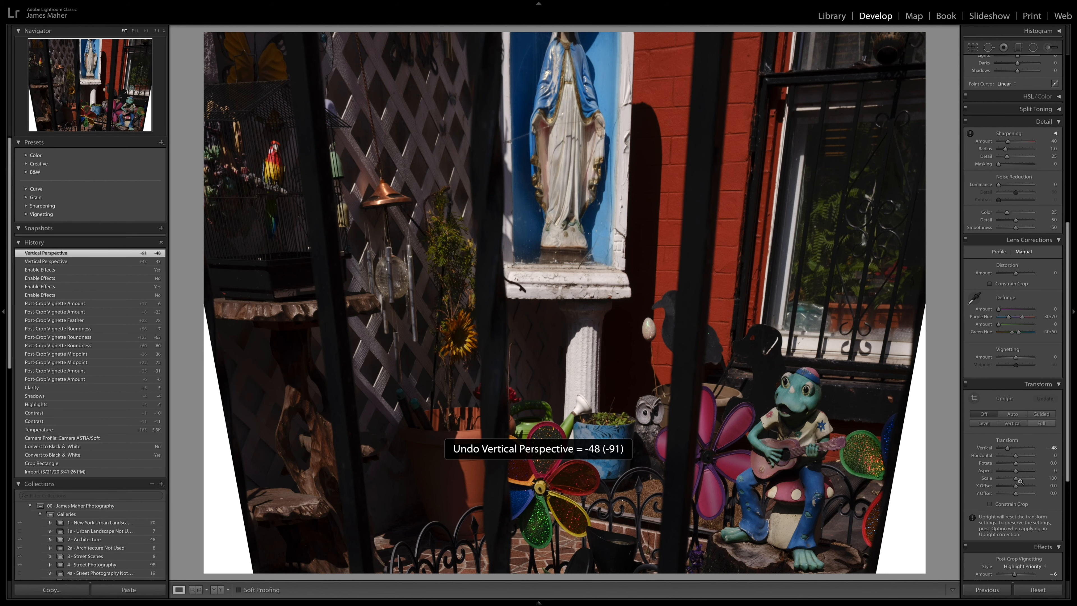
pyautogui.press('super+z')
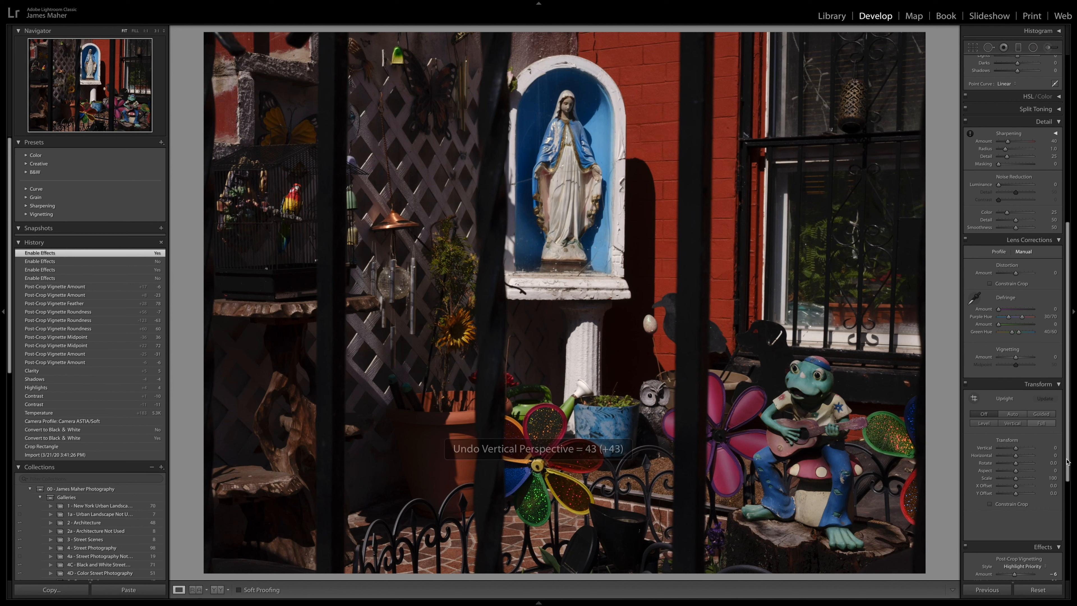
# - Convert the statue photo to black and white
pyautogui.moveTo(1067, 462); pyautogui.dragTo(1067, 568)
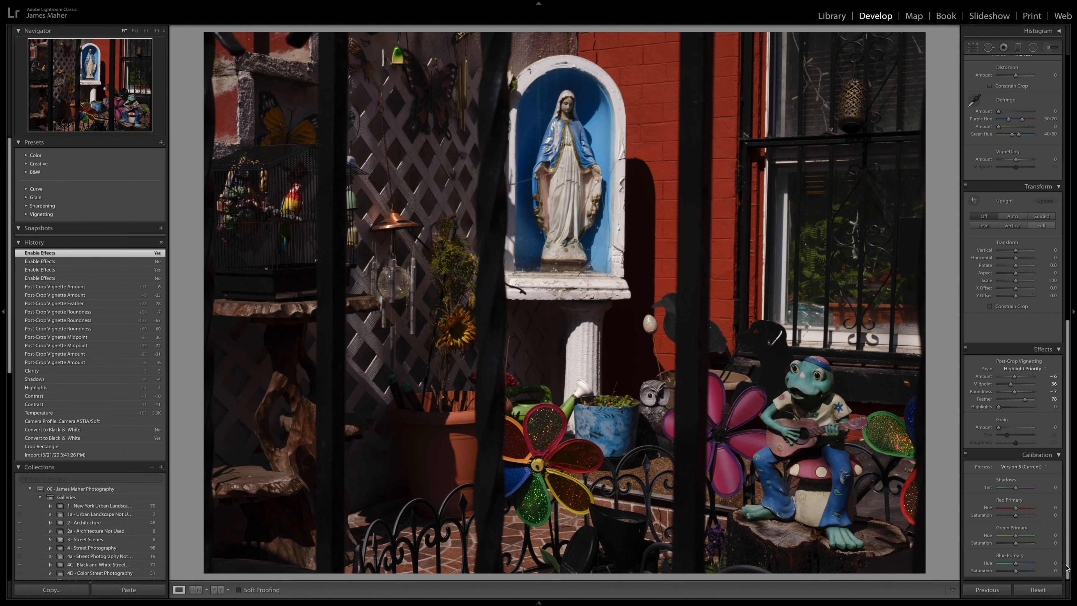
pyautogui.moveTo(1067, 568); pyautogui.dragTo(1066, 256)
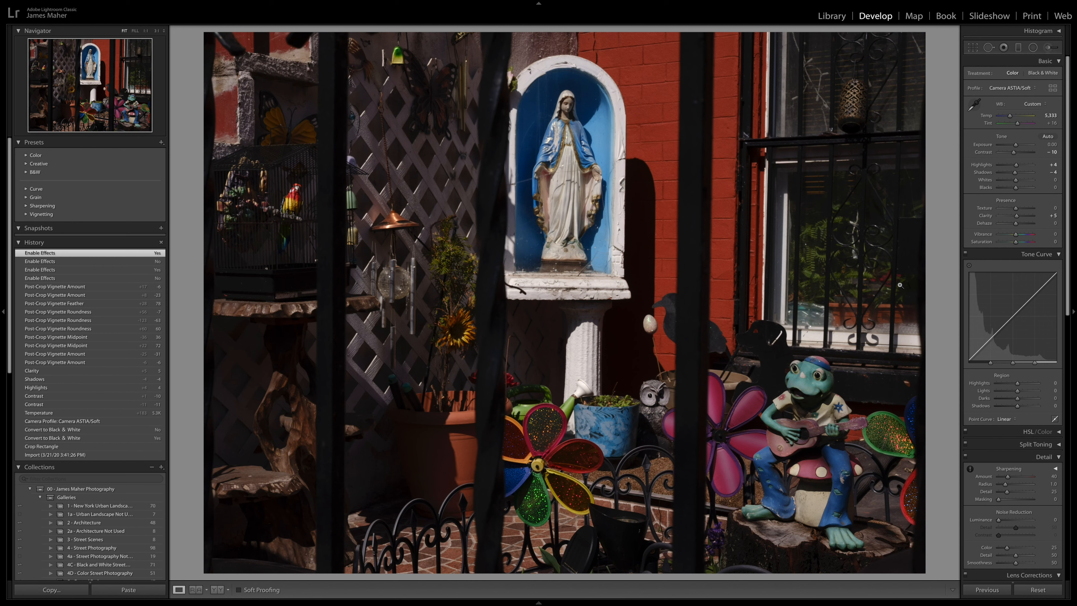
pyautogui.press('v')
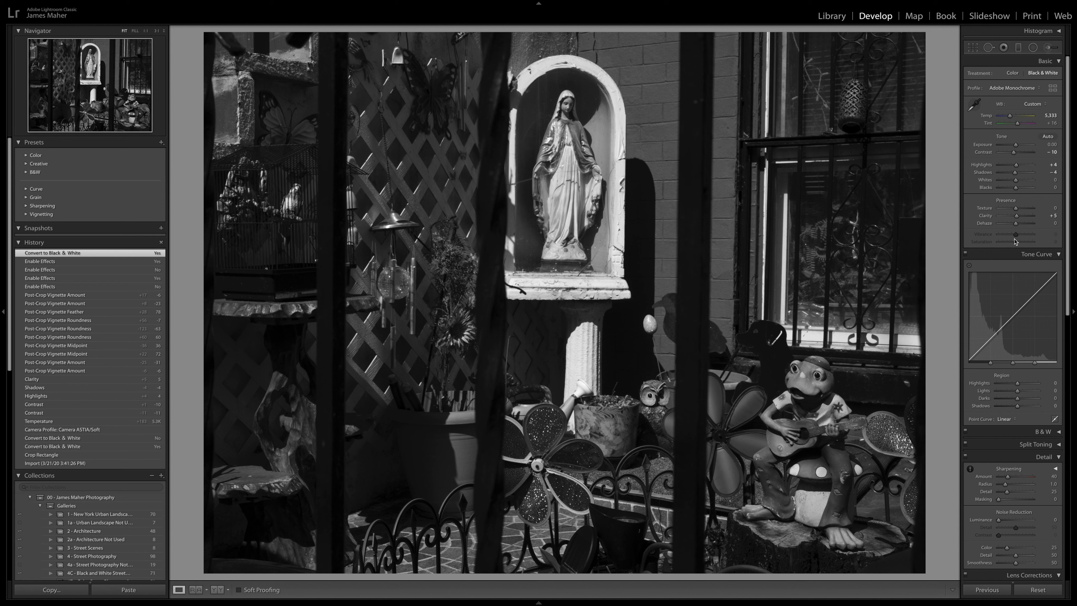
# - Try whites of +41 and +23 on the black-and-white photo, undoing each one
pyautogui.scroll(-1, 1023, 353)
pyautogui.scroll(-5, 1023, 353)
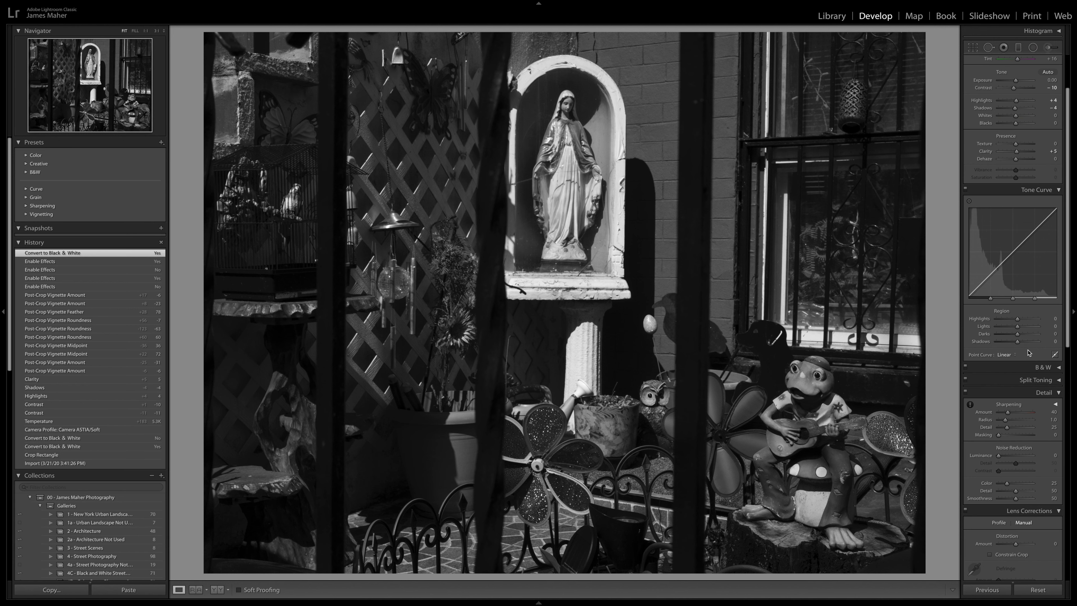
pyautogui.scroll(5, 1009, 211)
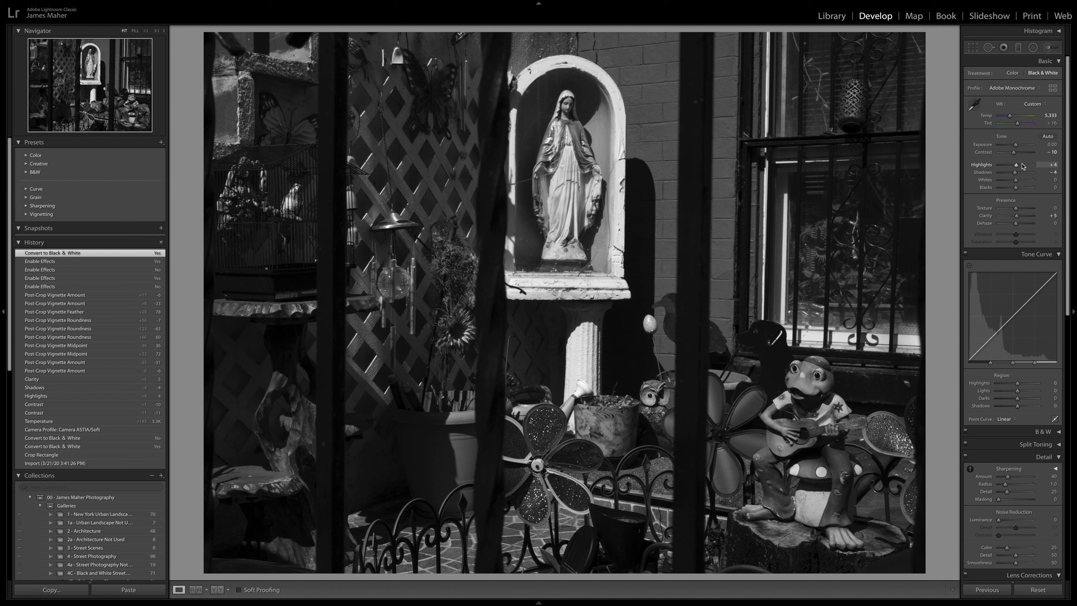
pyautogui.click(1023, 182)
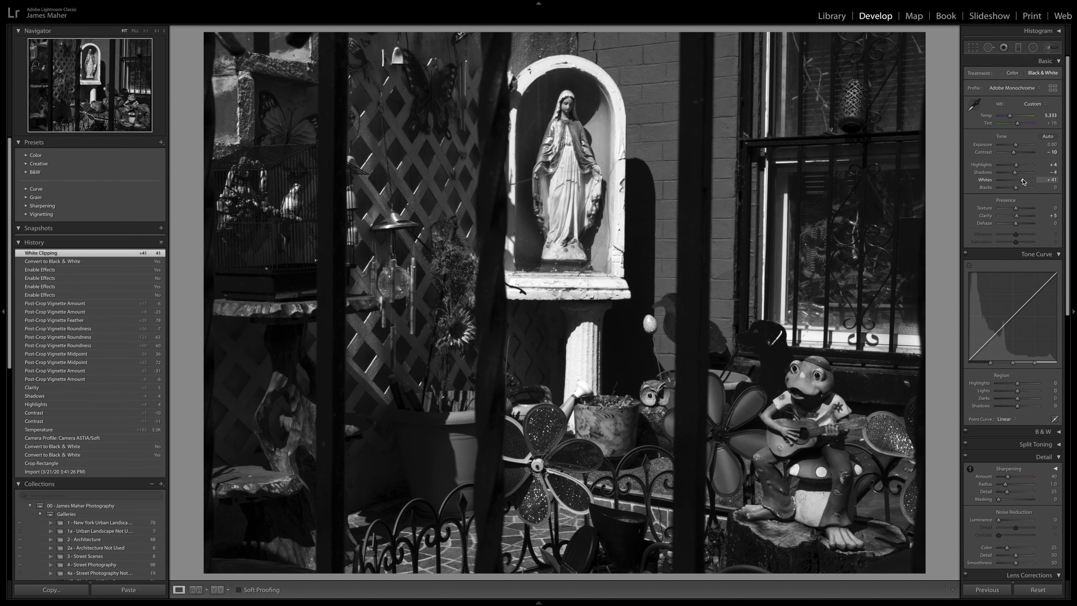
pyautogui.hotkey('ctrl', 'z')
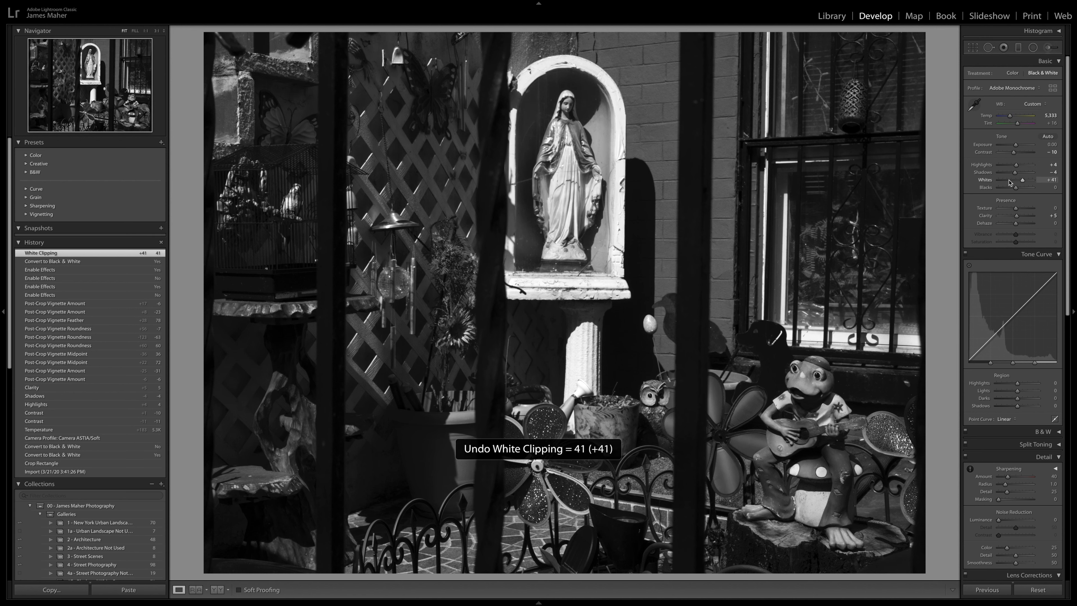
pyautogui.moveTo(1016, 181); pyautogui.dragTo(1019, 181)
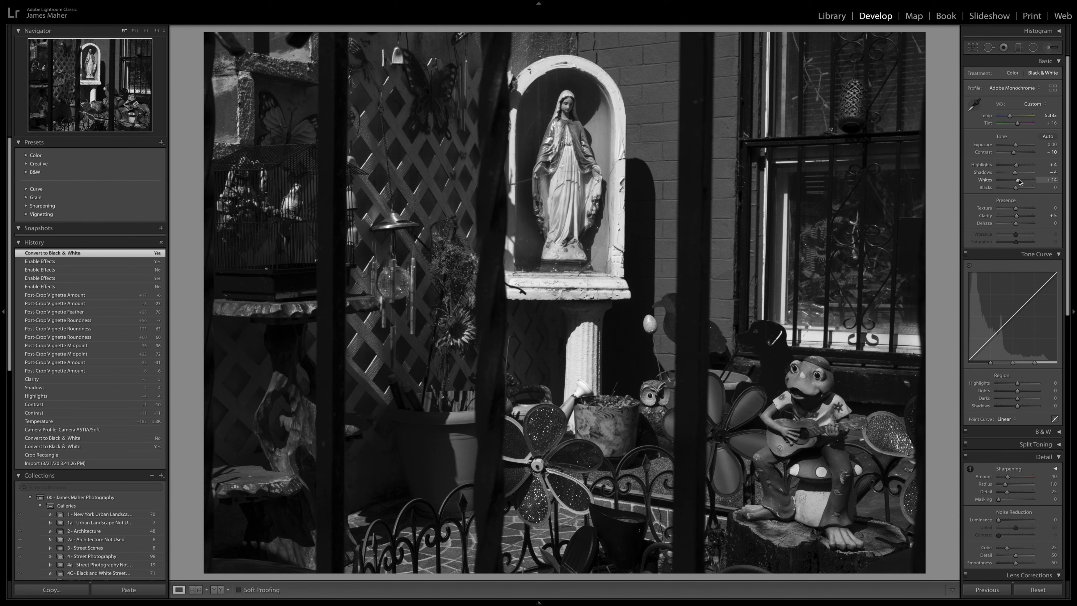
pyautogui.hotkey('ctrl', 'z')
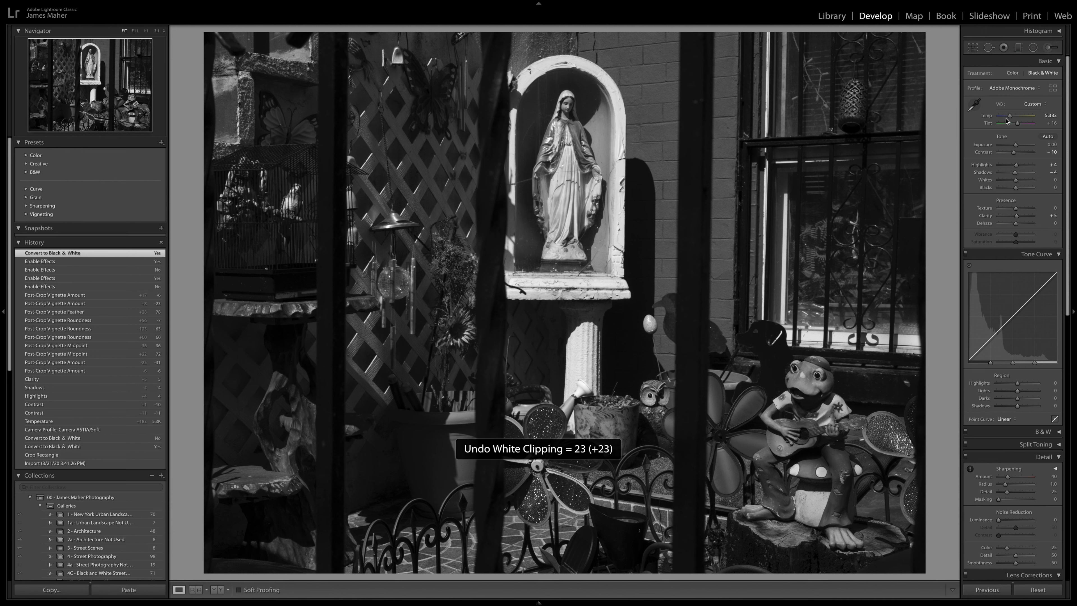
# - Try a white balance temperature of 10,435 on the black-and-white photo, and undo it
pyautogui.moveTo(1008, 118); pyautogui.dragTo(1022, 119)
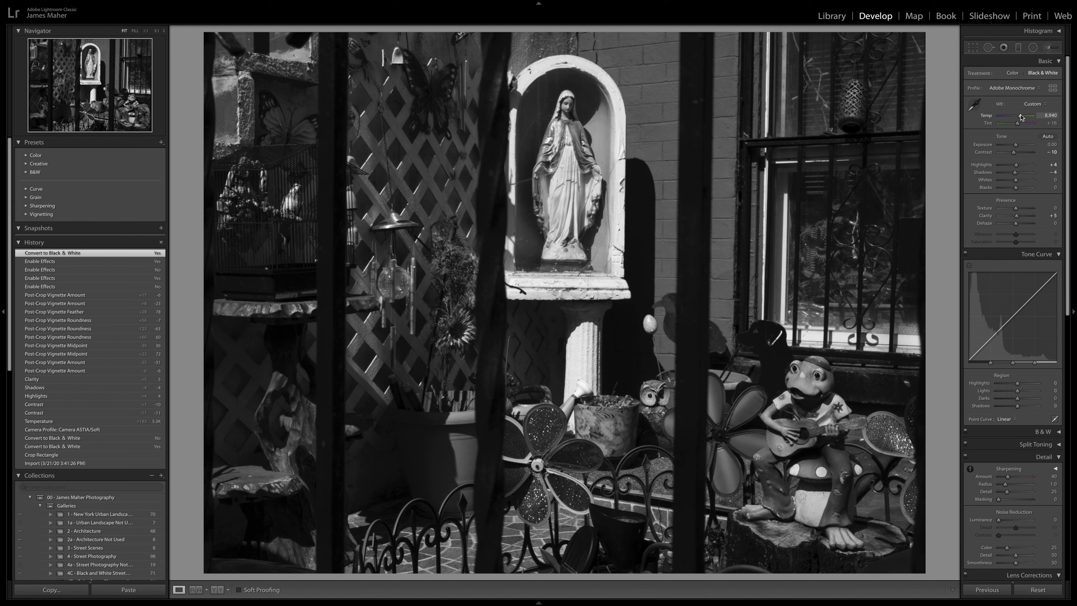
pyautogui.moveTo(1022, 118); pyautogui.dragTo(1024, 118)
pyautogui.hotkey('ctrl', 'z')
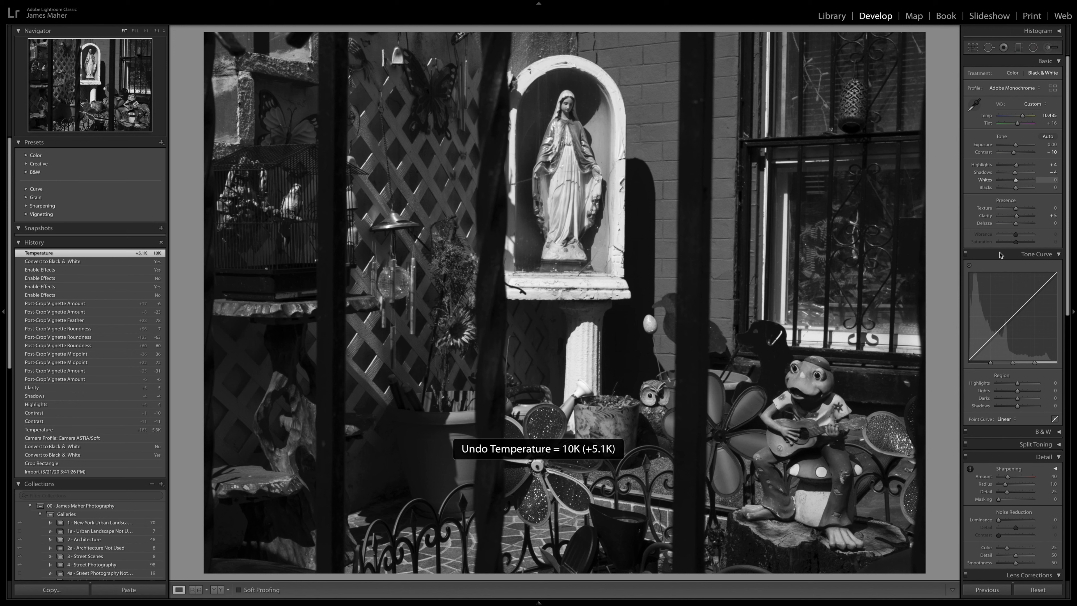
pyautogui.scroll(-4, 1003, 360)
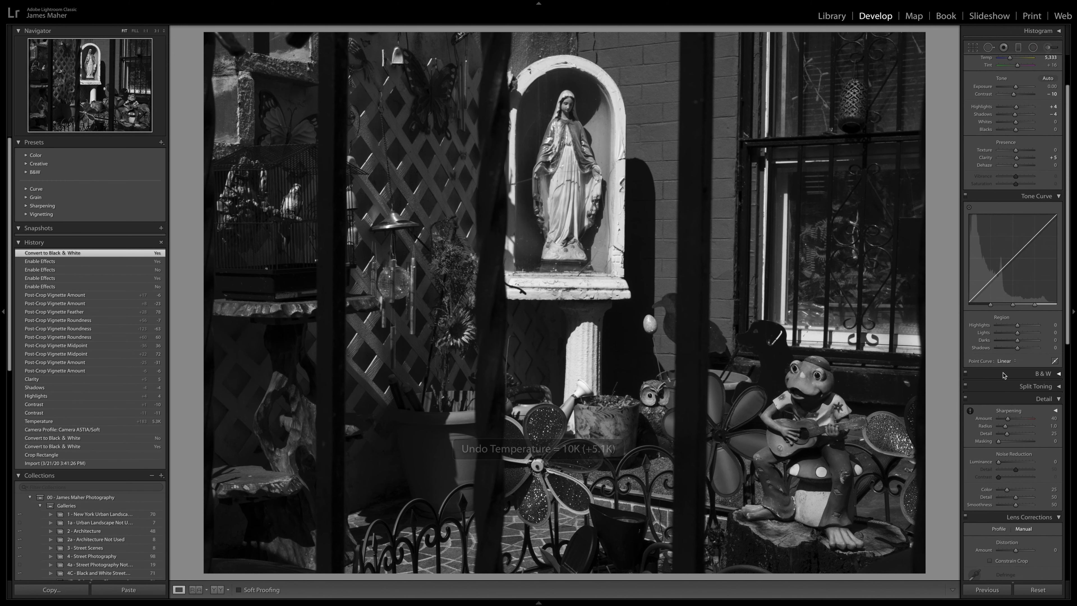
# - Try an aqua level of +41 and a red level of +45 in the Black & White Mix, undoing each one
pyautogui.scroll(-2, 1003, 375)
pyautogui.click(1035, 347)
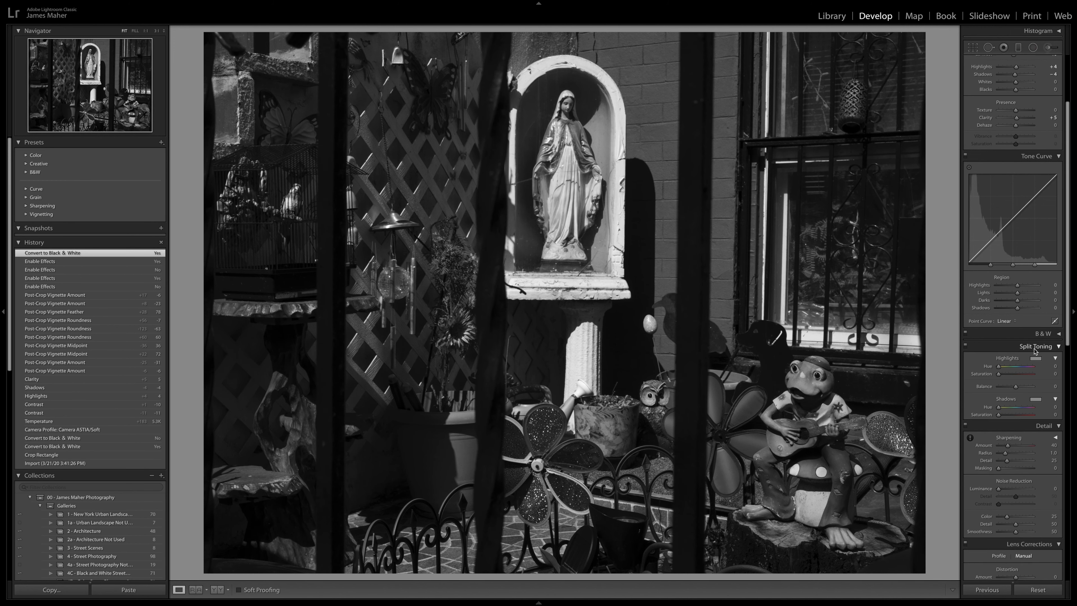
pyautogui.click(1040, 335)
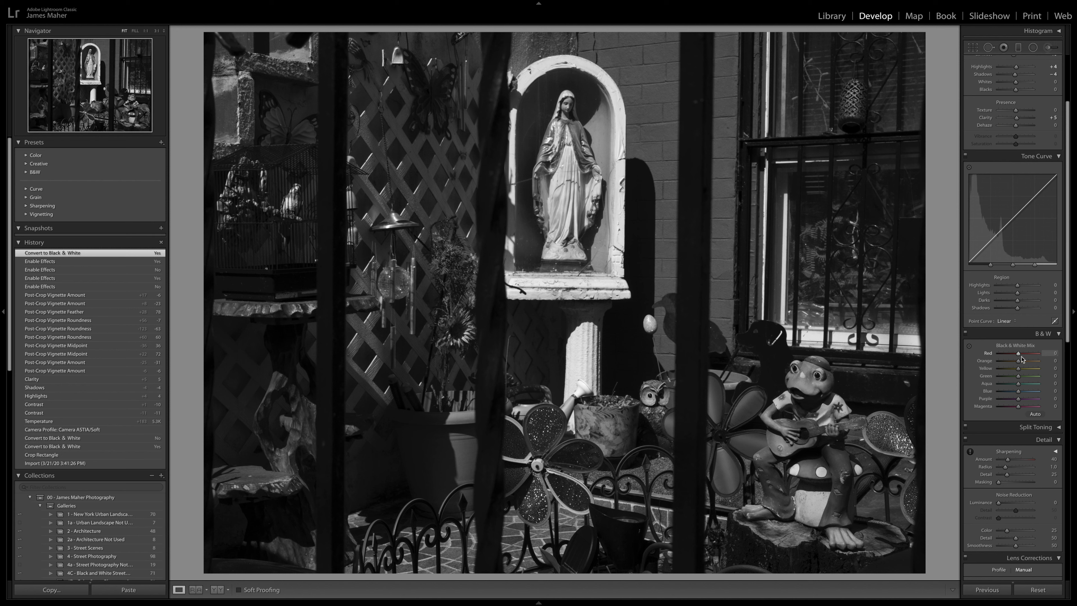
pyautogui.click(1026, 384)
pyautogui.hotkey('ctrl', 'z')
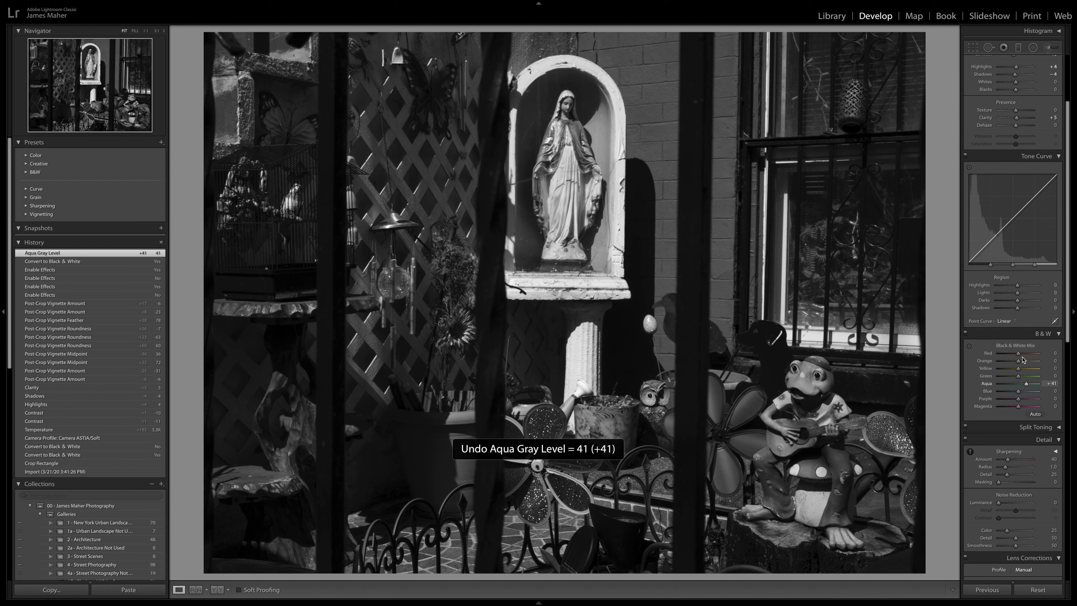
pyautogui.moveTo(1025, 354); pyautogui.dragTo(1030, 355)
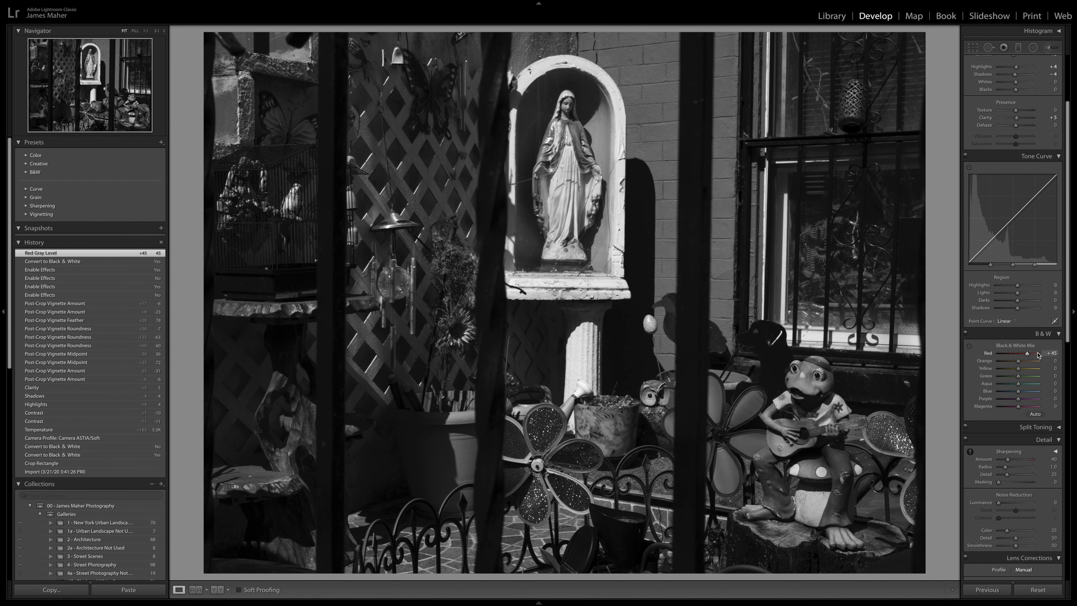
pyautogui.hotkey('ctrl', 'z')
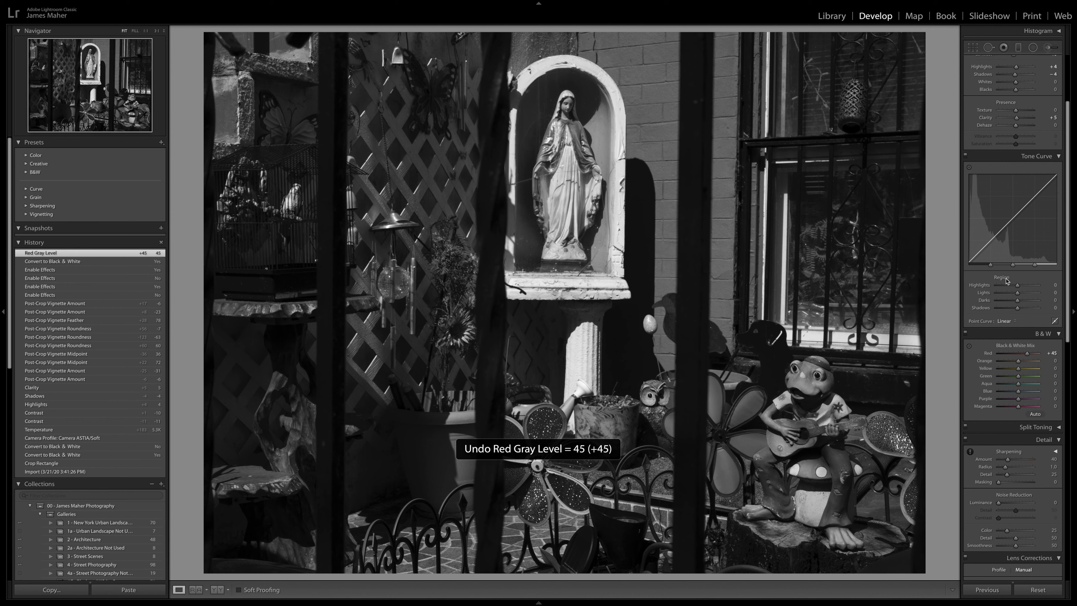
# - Undo the black-and-white conversion of the statue photo
pyautogui.hotkey('ctrl', 'z')
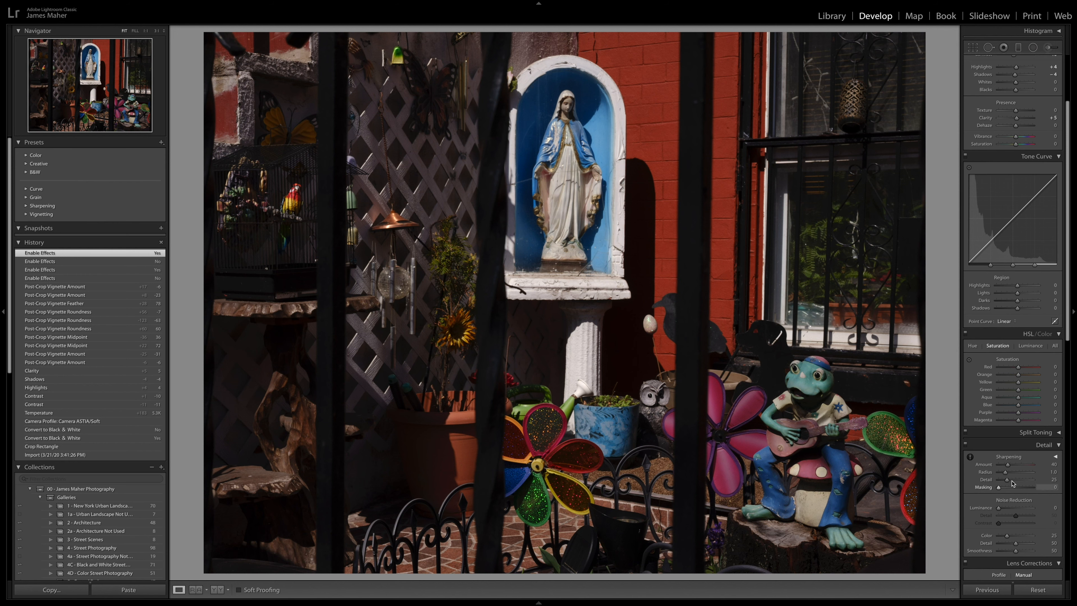
# - Reset all develop settings of the color photo, undo and redo the reset to compare both versions, and finish by undoing it
pyautogui.scroll(3, 1012, 483)
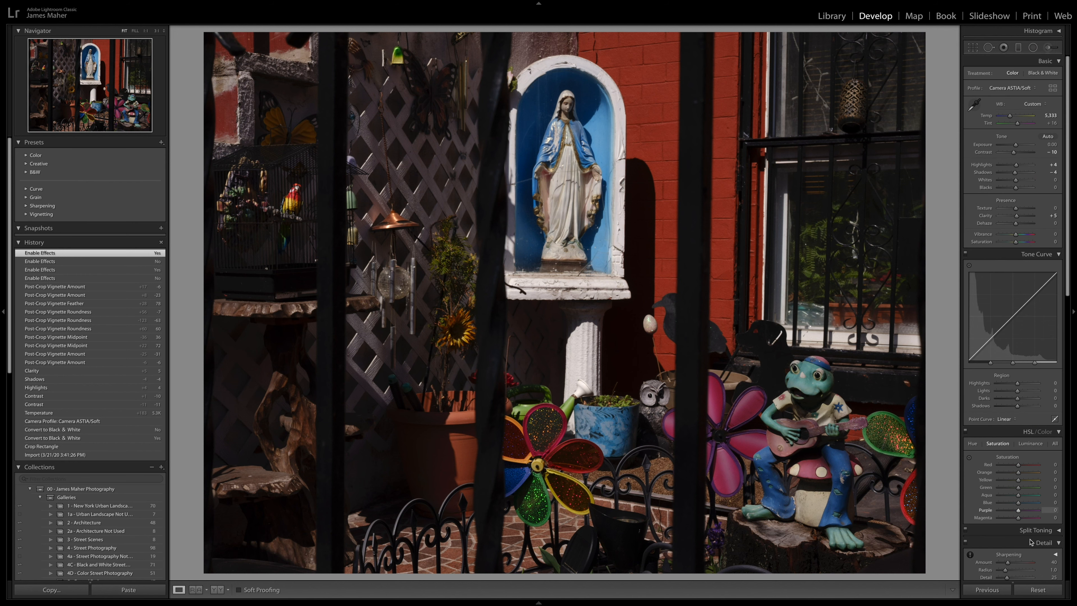
pyautogui.click(1033, 592)
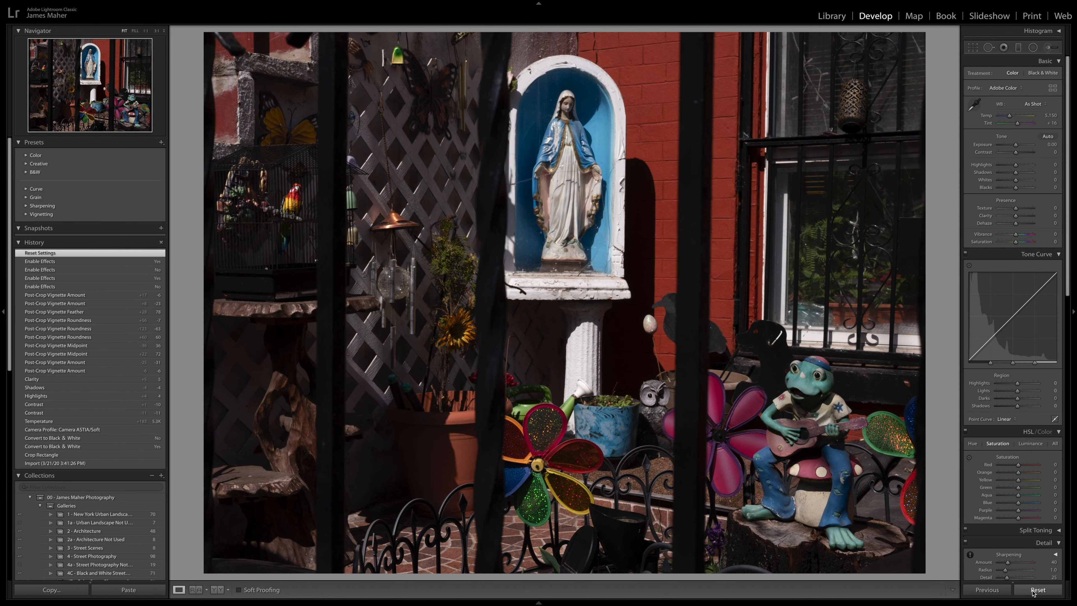
pyautogui.hotkey('ctrl', 'z')
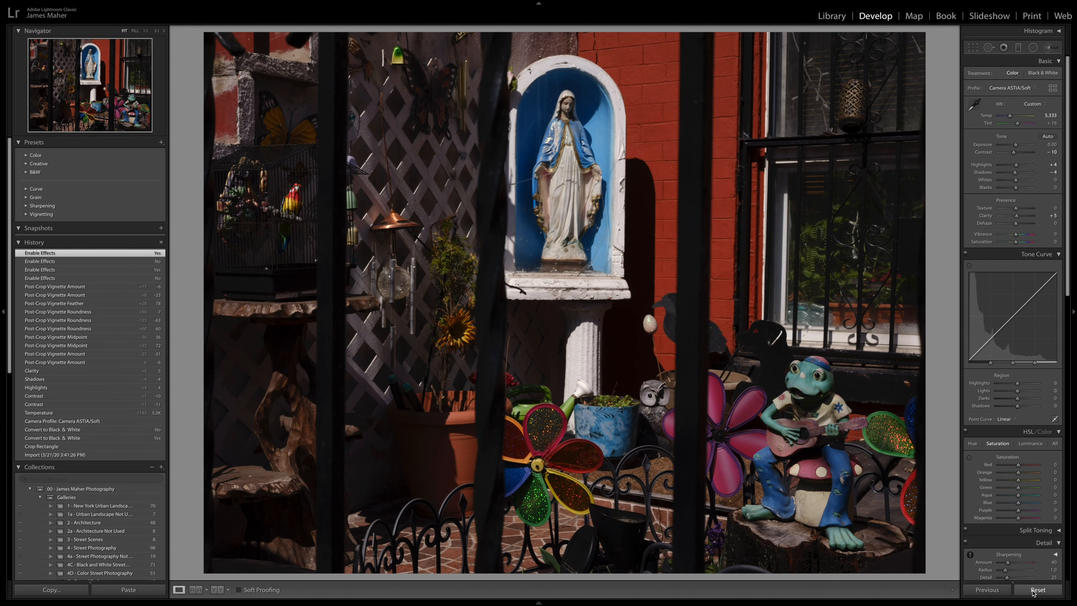
pyautogui.hotkey('ctrl', 'shift', 'z')
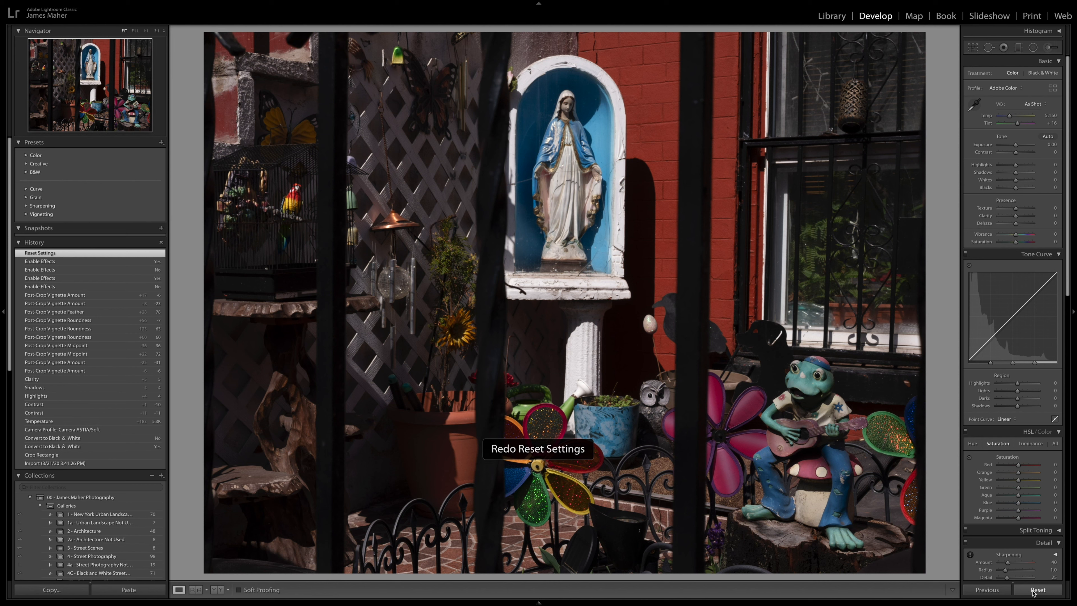
pyautogui.hotkey('ctrl', 'z')
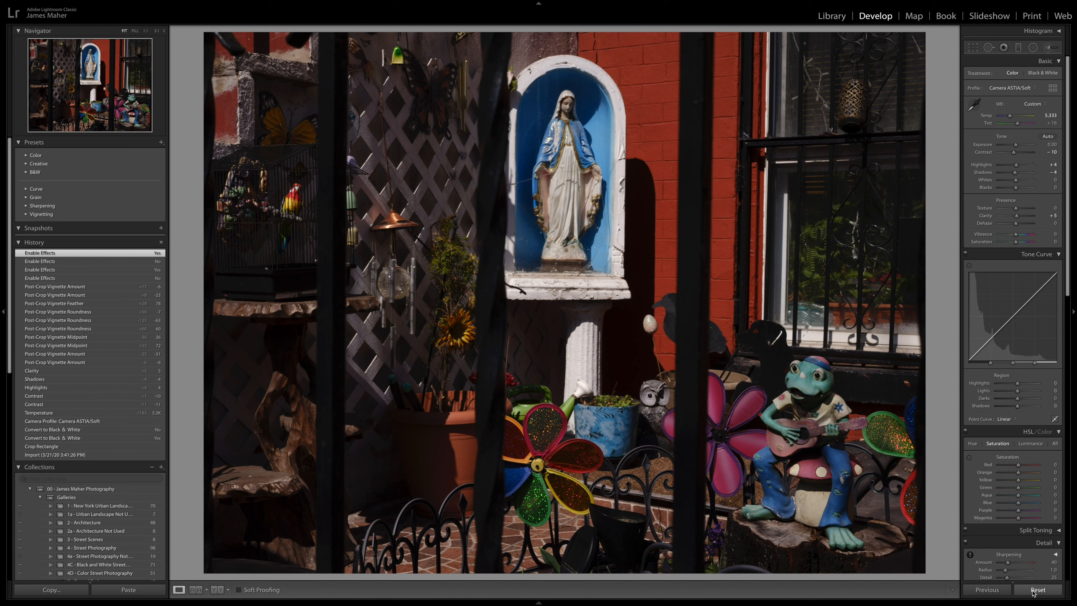
pyautogui.hotkey('ctrl', 'y')
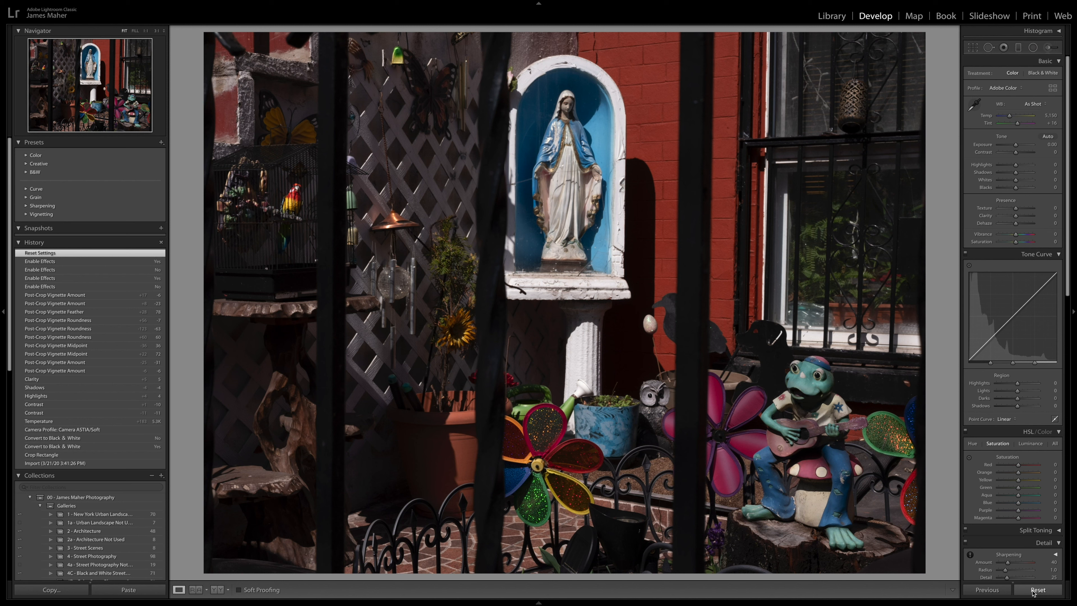
pyautogui.hotkey('ctrl', 'z')
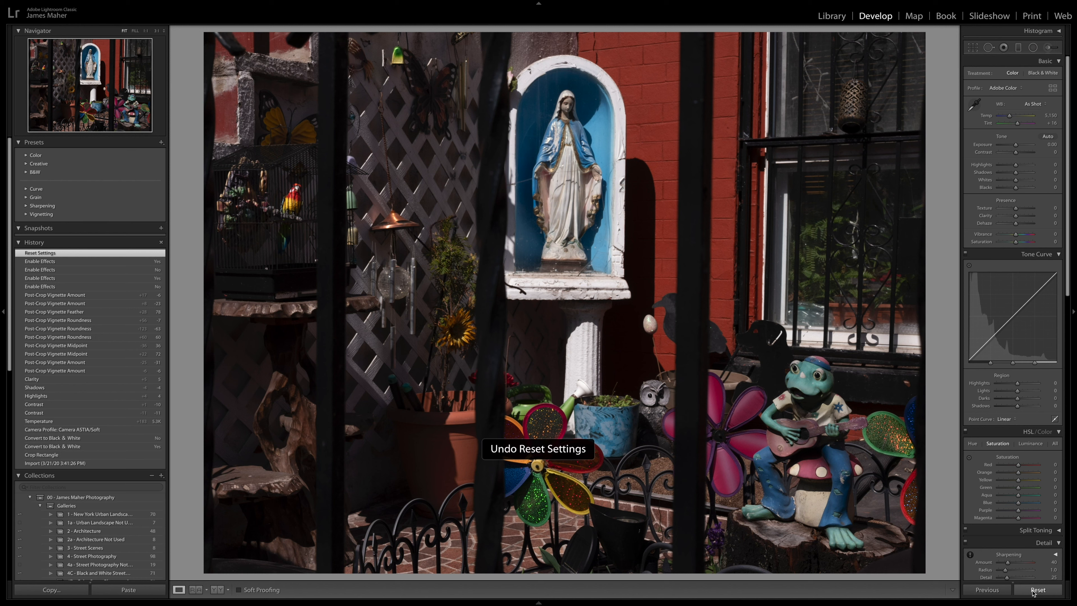